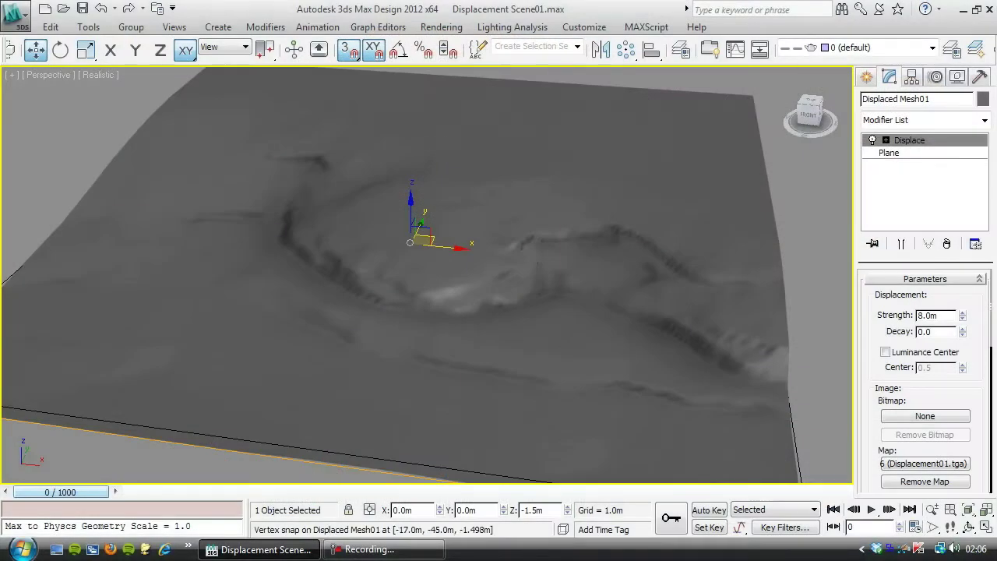
Launch AutoCAD 2012 from the Start menu and dismiss its resolution error, leaving blank Drawing1.dwg open.
left_click(39, 552)
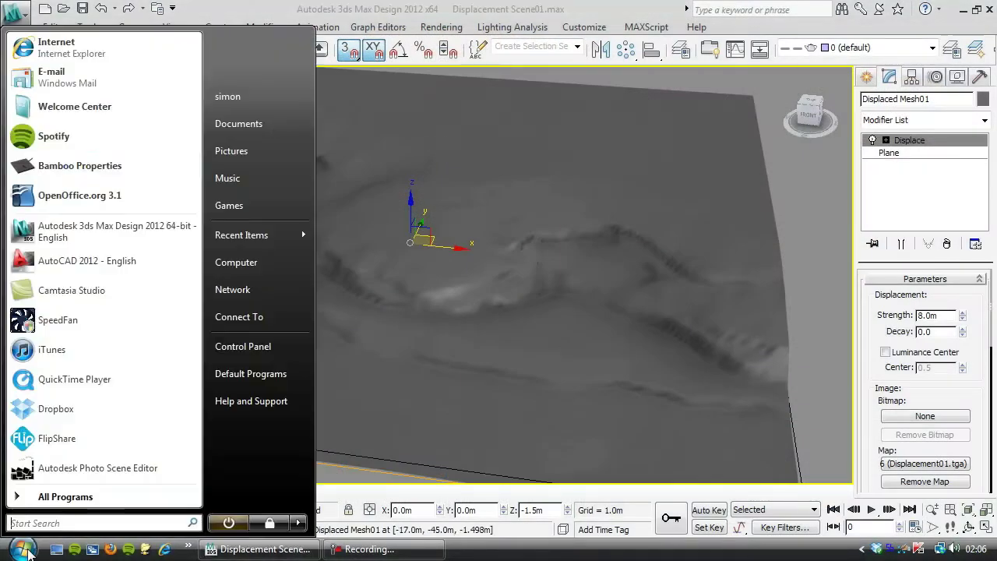
left_click(73, 256)
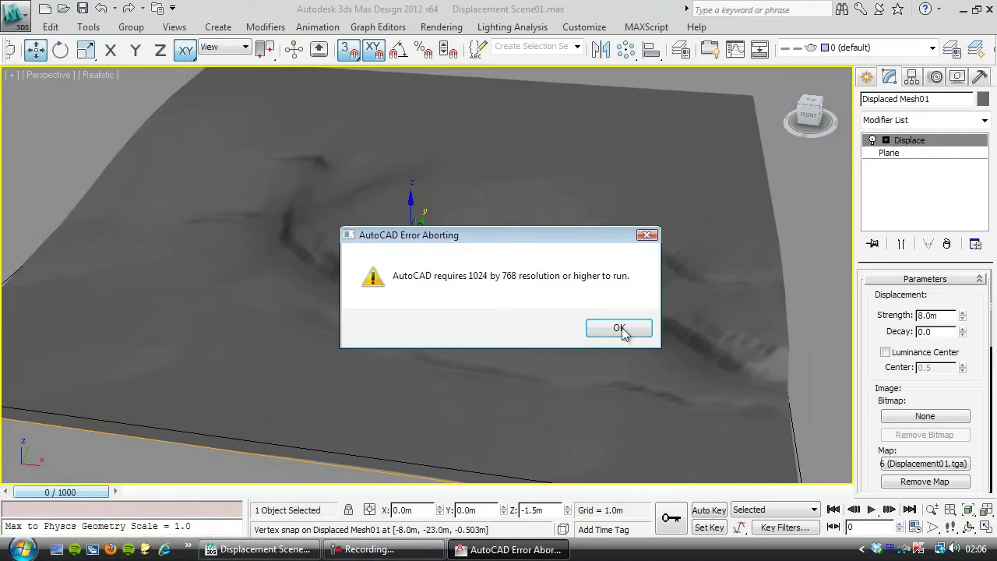
left_click(621, 327)
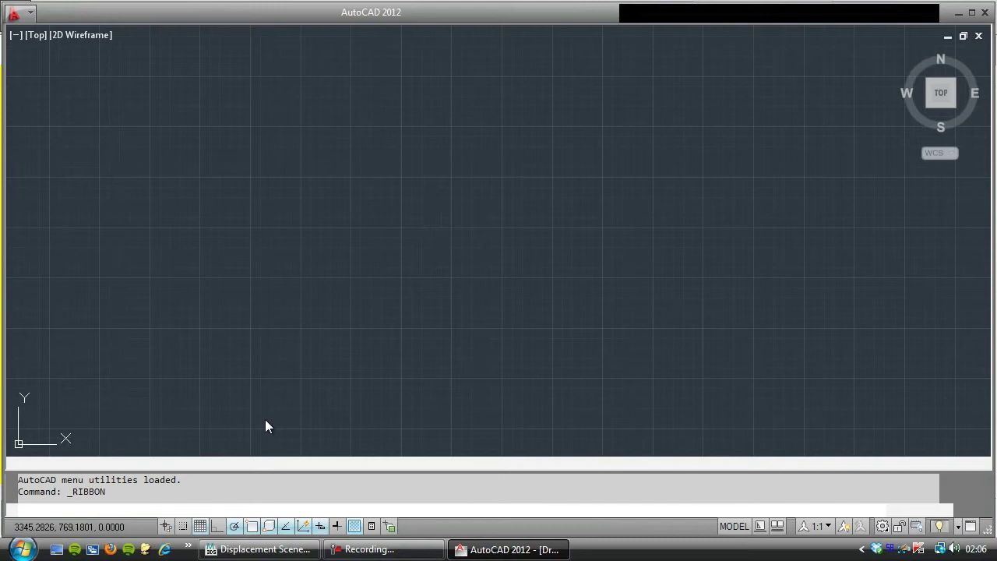
Orbit and zoom around the shaded displaced terrain mesh in 3ds Max, then bring AutoCAD back forward.
left_click(308, 549)
scroll(520, 315, "up", 3)
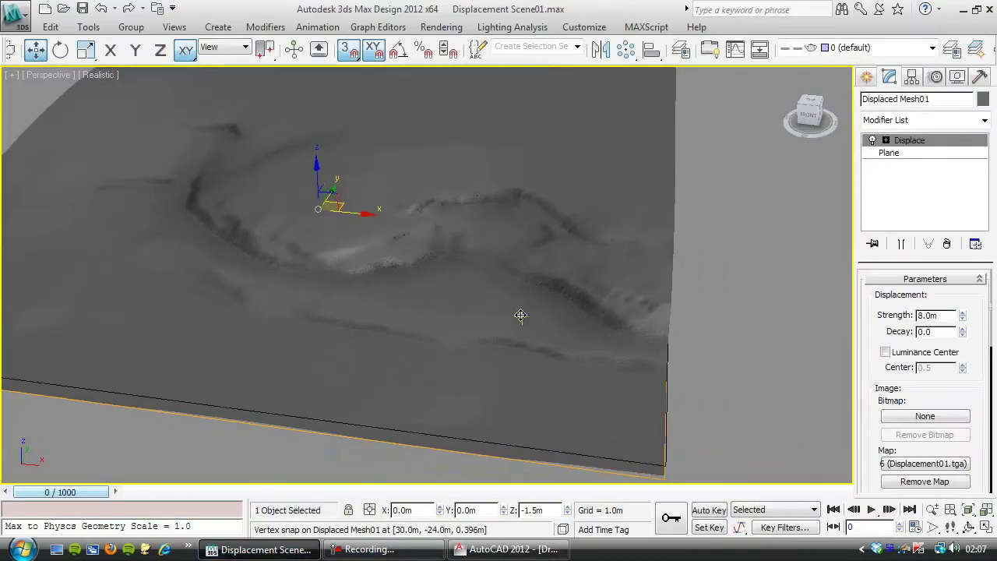
middle_click_drag(604, 316, 543, 300, "alt")
middle_click_drag(583, 236, 445, 358, "alt")
scroll(446, 262, "up", 4)
middle_click_drag(445, 268, 479, 467, "alt")
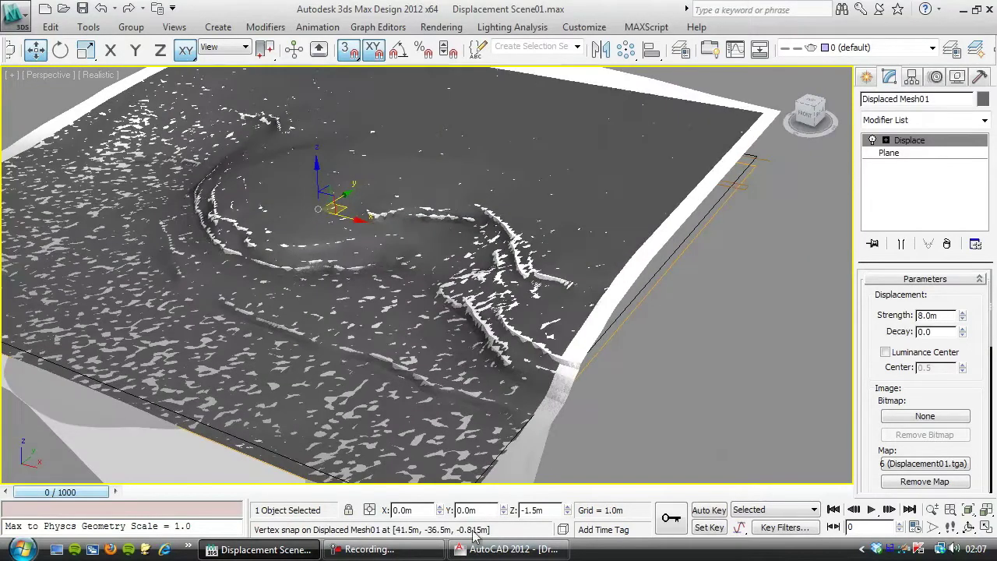
left_click(506, 550)
Open House by the Sea01.dwg from recent drawings, select the driveway outline and regenerate with RE.
left_click(17, 20)
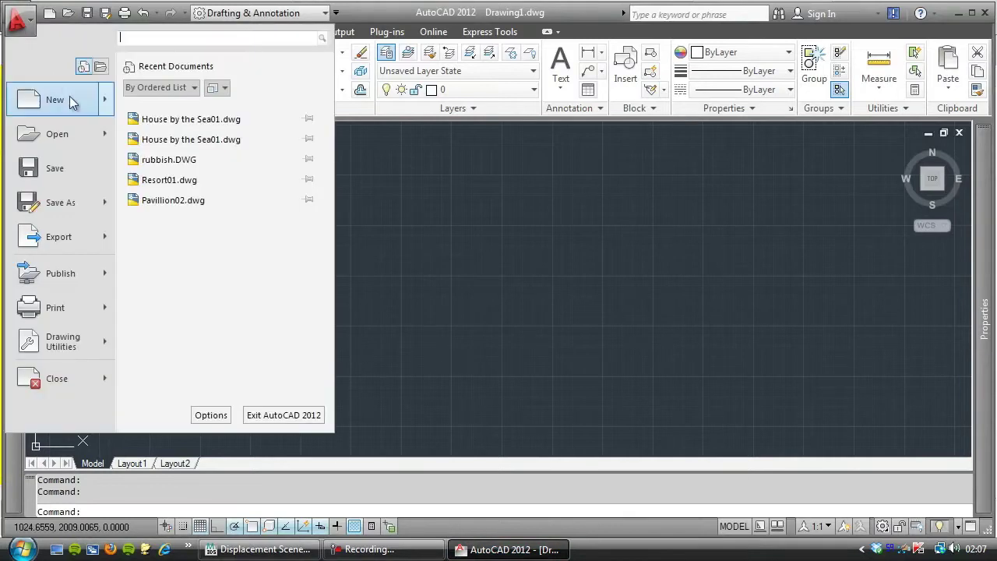
left_click(156, 118)
scroll(288, 238, "up", 5)
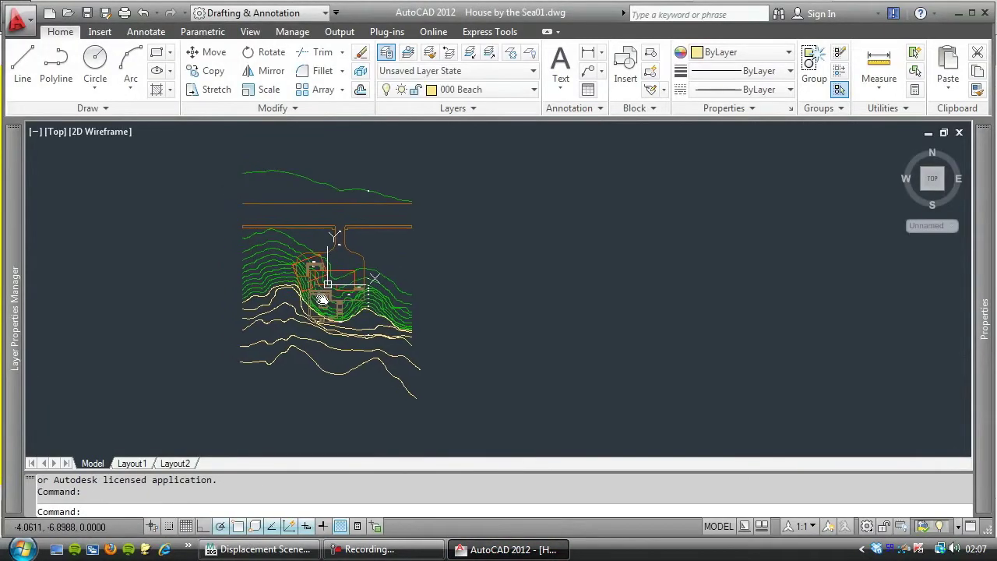
left_click(462, 230)
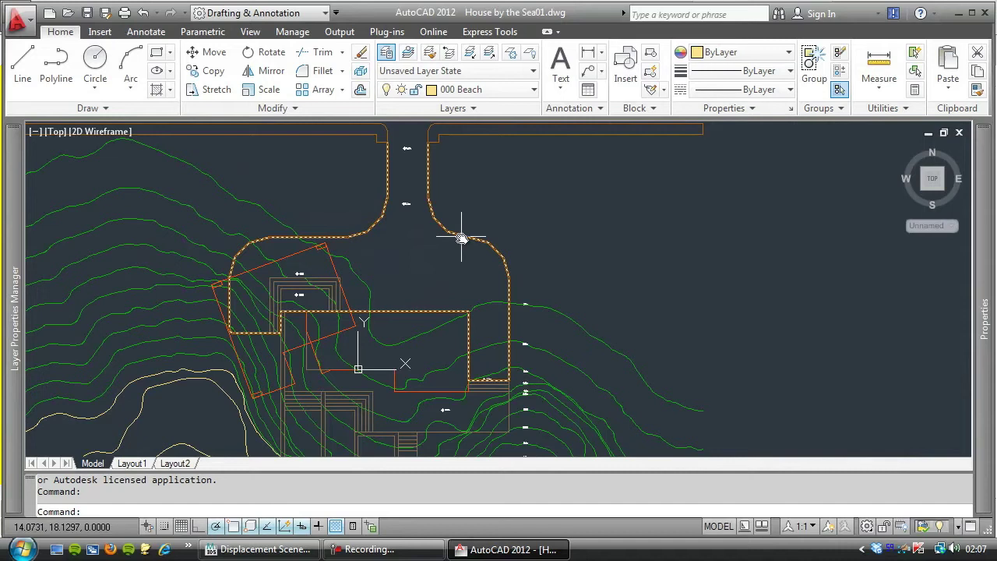
type("re")
key("Return")
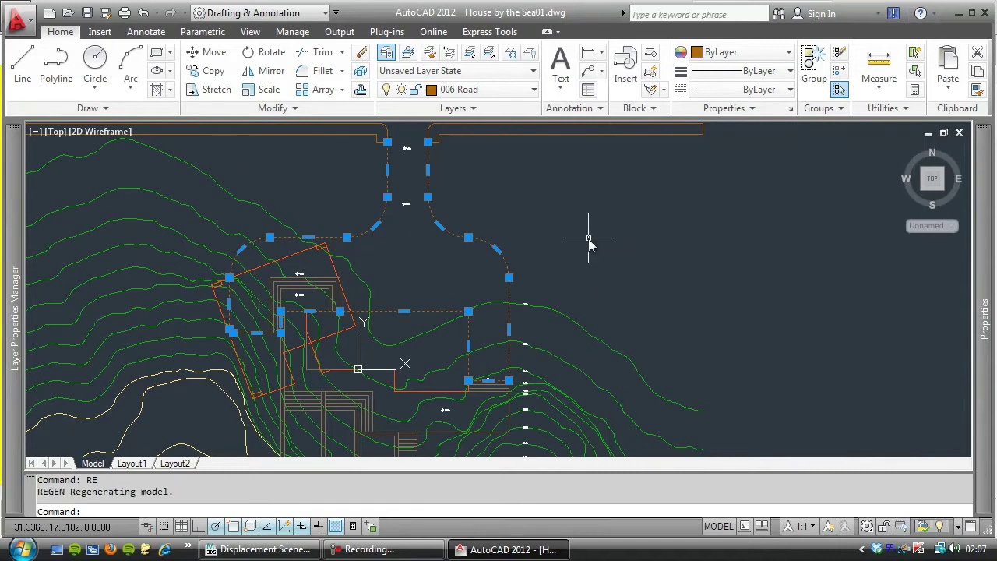
Zoom and pan to centre the house and the driveway where it joins the road.
scroll(394, 218, "up", 4)
middle_click_drag(394, 224, 428, 460)
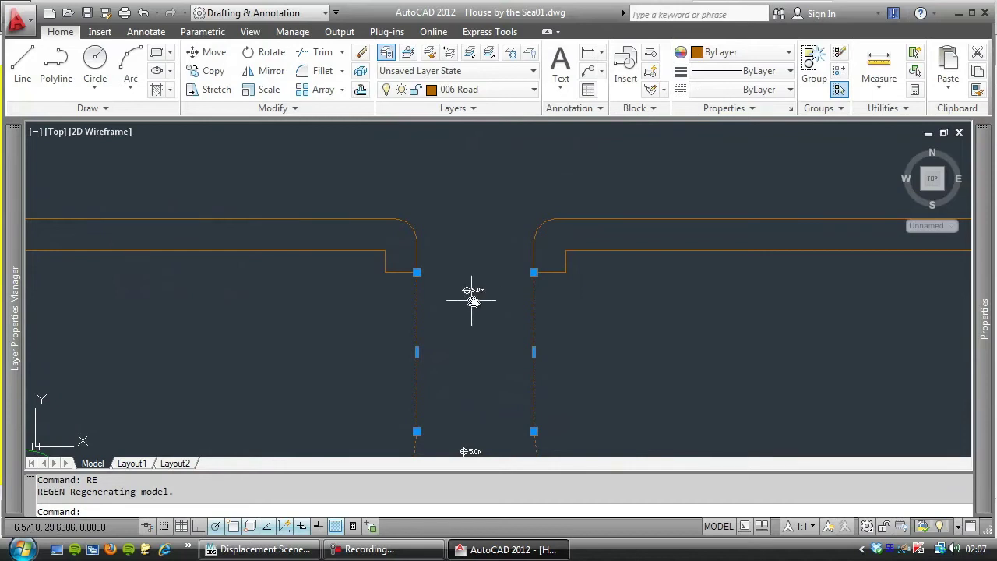
scroll(476, 350, "up", 3)
scroll(484, 315, "down", 4)
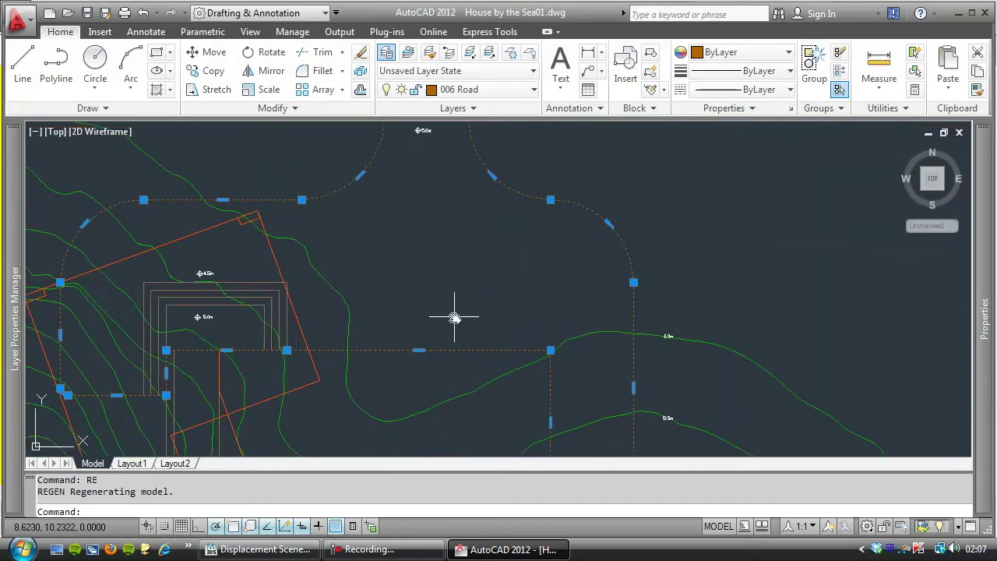
mouse_move(457, 319)
middle_mouse_down()
mouse_move(499, 258)
mouse_move(491, 145)
middle_mouse_up()
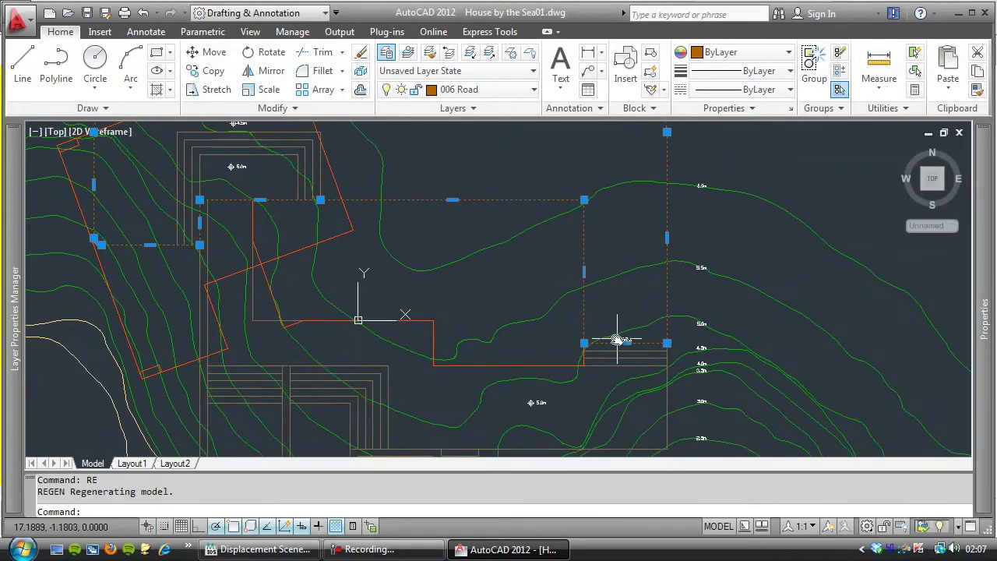
scroll(494, 300, "up", 2)
scroll(406, 294, "up", 2)
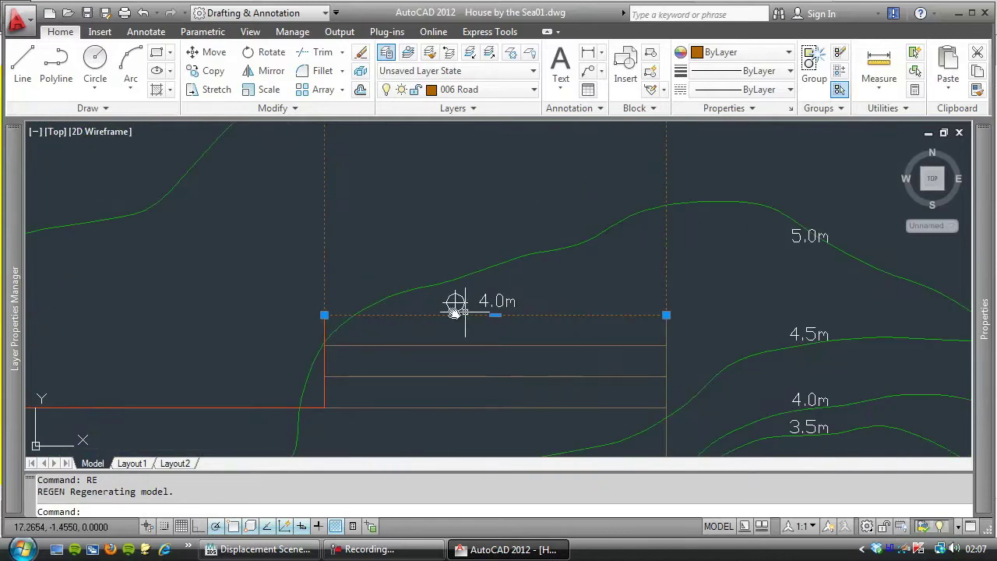
scroll(456, 311, "down", 4)
middle_click_drag(456, 311, 558, 398)
scroll(395, 312, "down", 3)
scroll(382, 296, "down", 3)
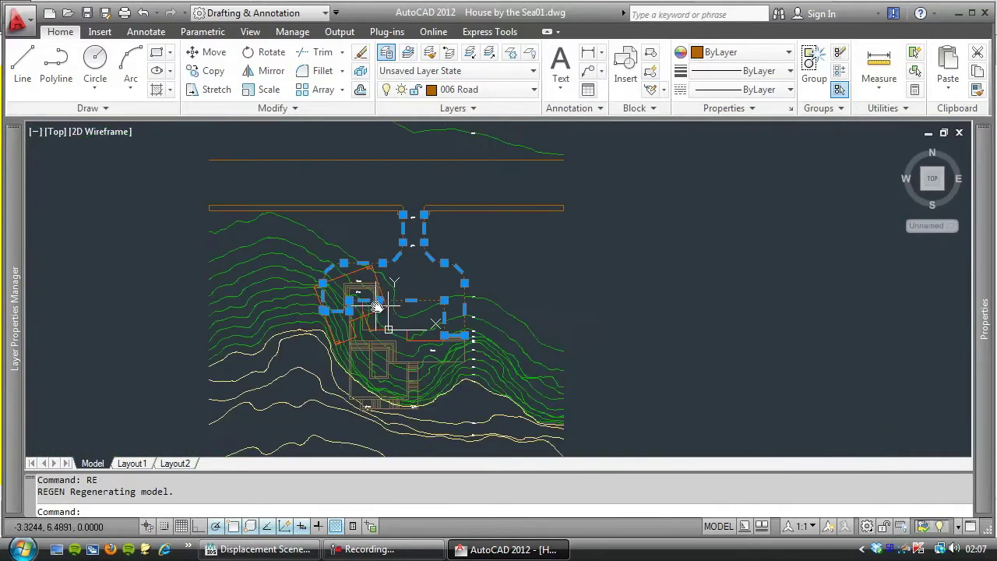
middle_click_drag(383, 296, 472, 255)
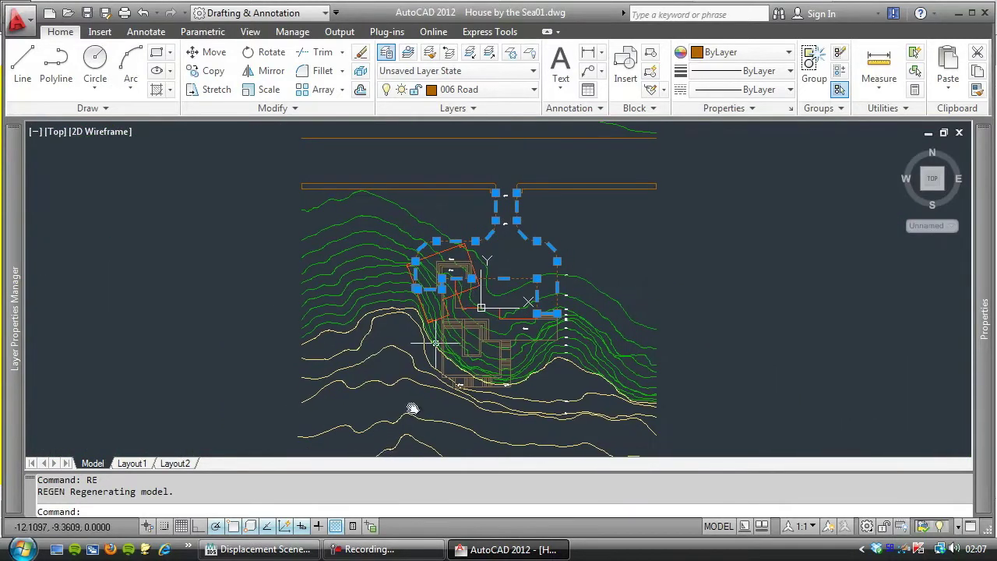
Back in 3ds Max, select the imported Layer:006 Road linework and switch to Top view.
left_click(277, 550)
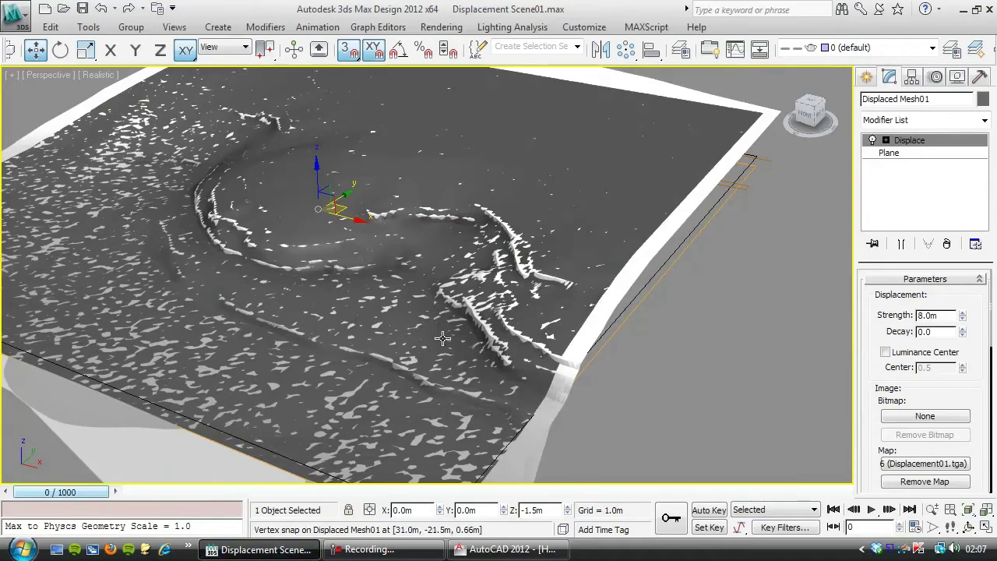
middle_click_drag(560, 367, 502, 194, "alt")
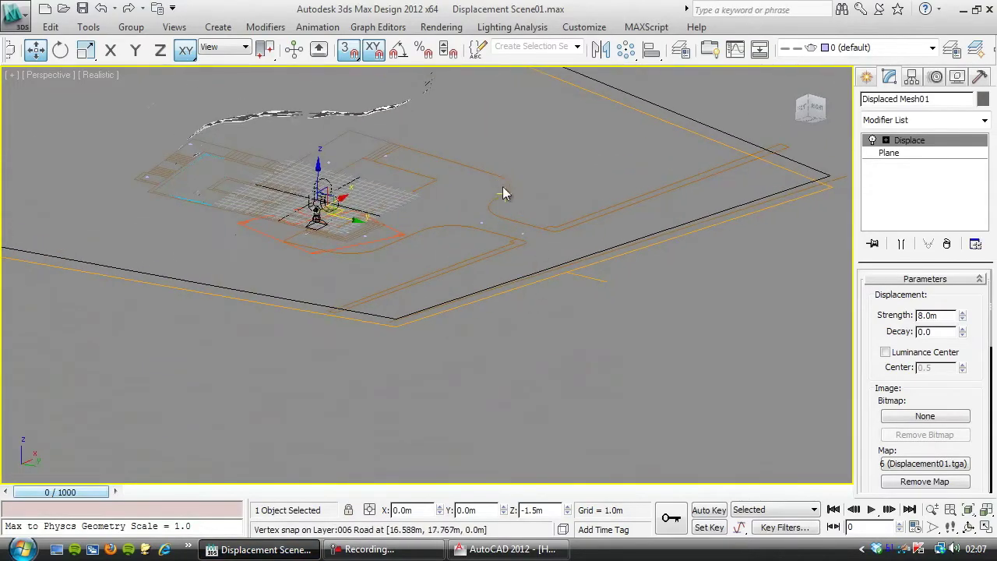
left_click(507, 181)
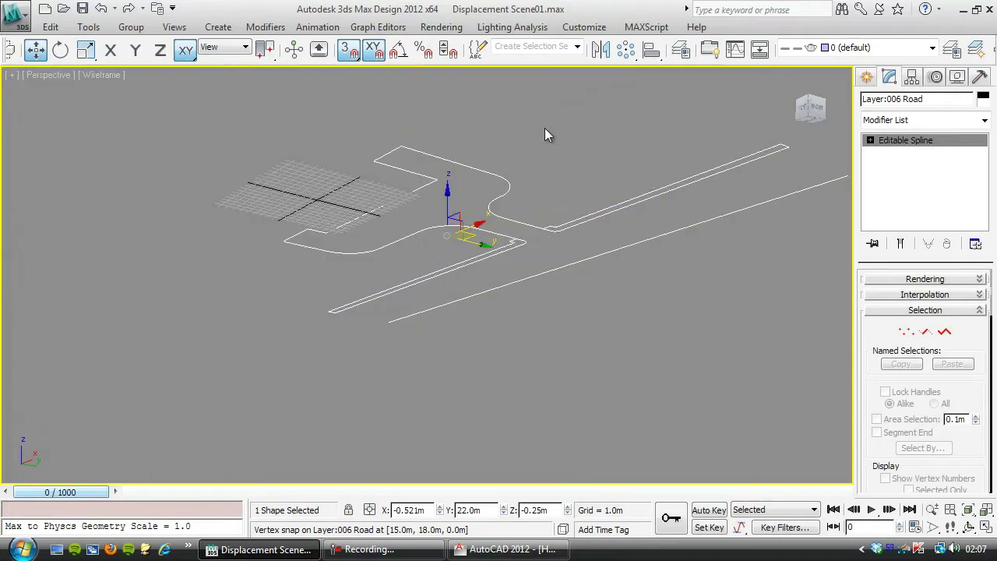
key("t")
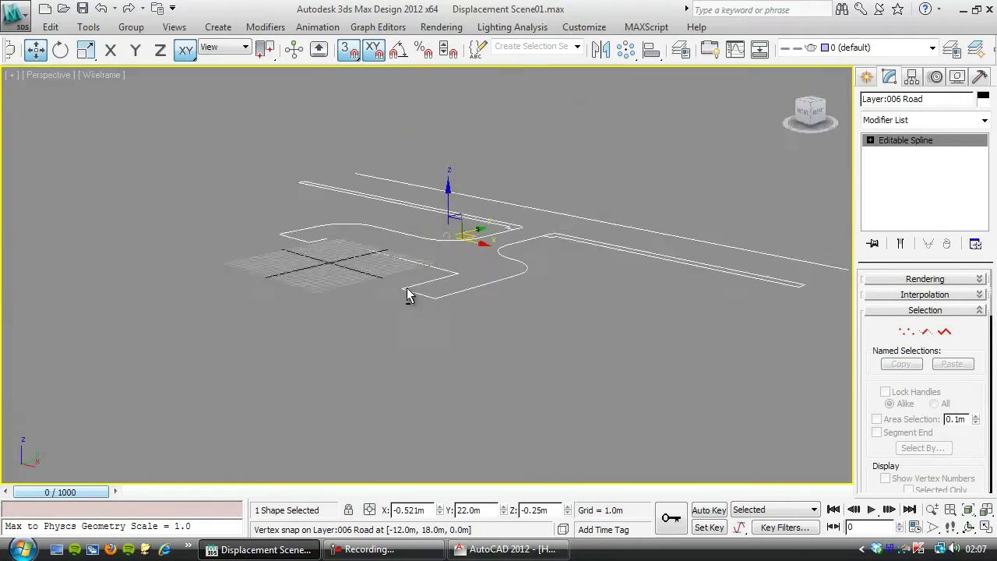
In Segment mode, window-select the driveway's sixteen segments and enable Copy for Detach.
left_click(926, 332)
left_click_drag(648, 348, 231, 220)
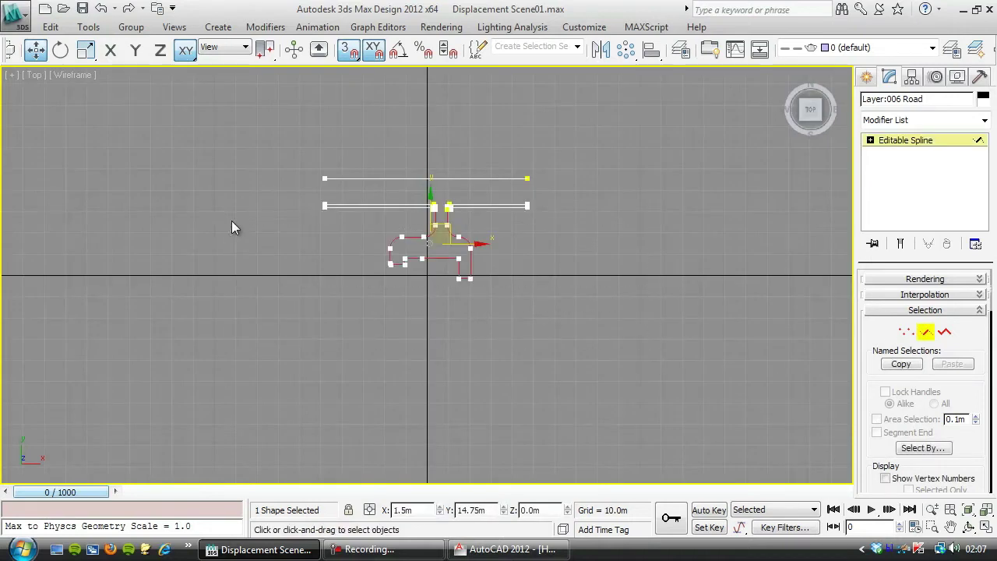
left_click_drag(868, 455, 863, 409)
scroll(862, 409, "down", 10)
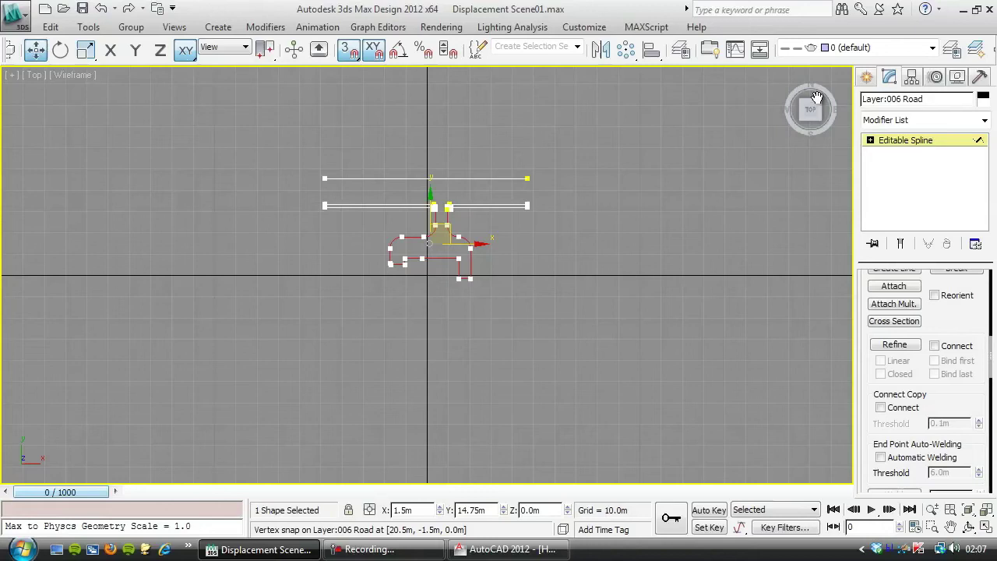
scroll(866, 365, "down", 10)
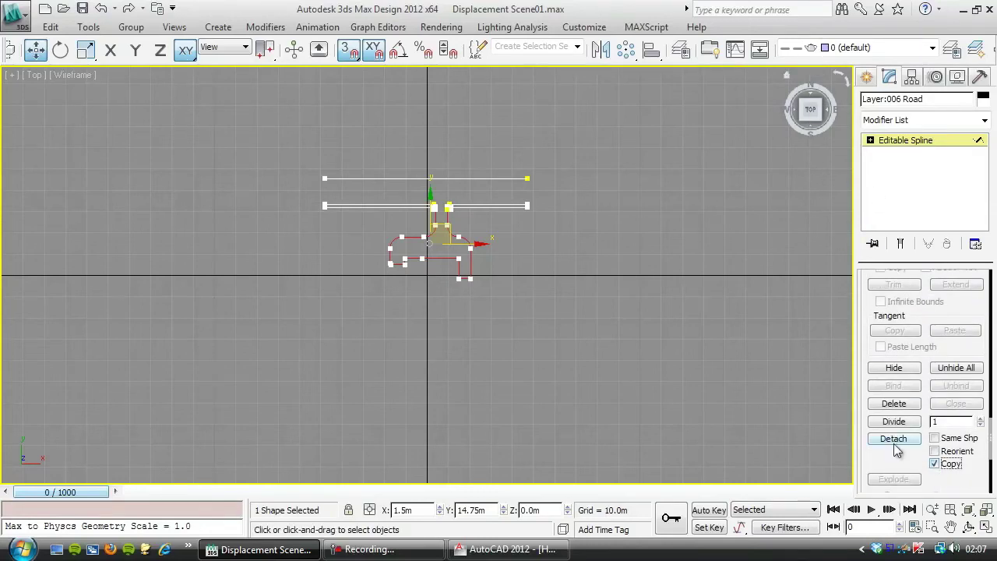
Detach the driveway segments as a copy named Shape001 and select that new shape.
left_click(894, 438)
left_click(546, 281)
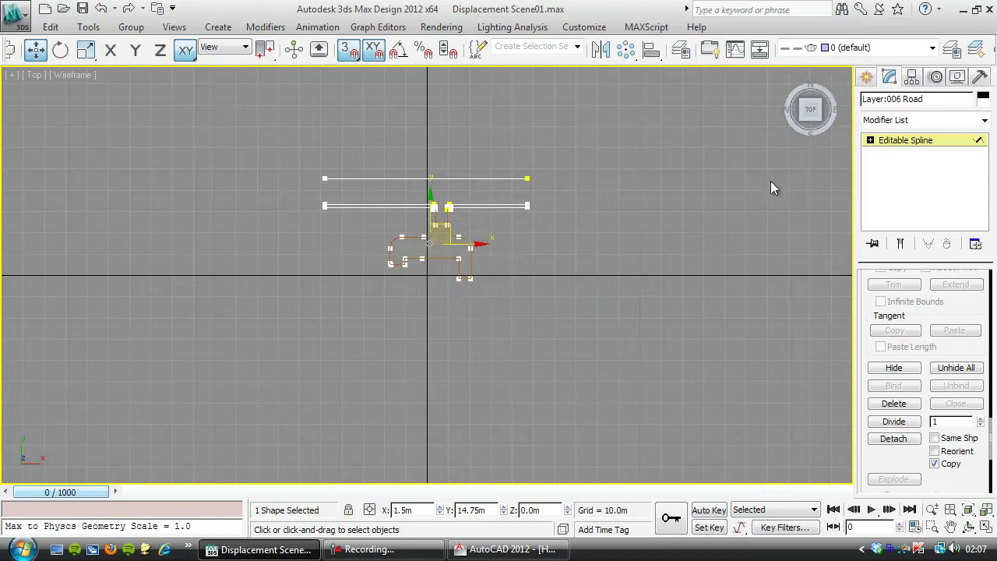
left_click(908, 141)
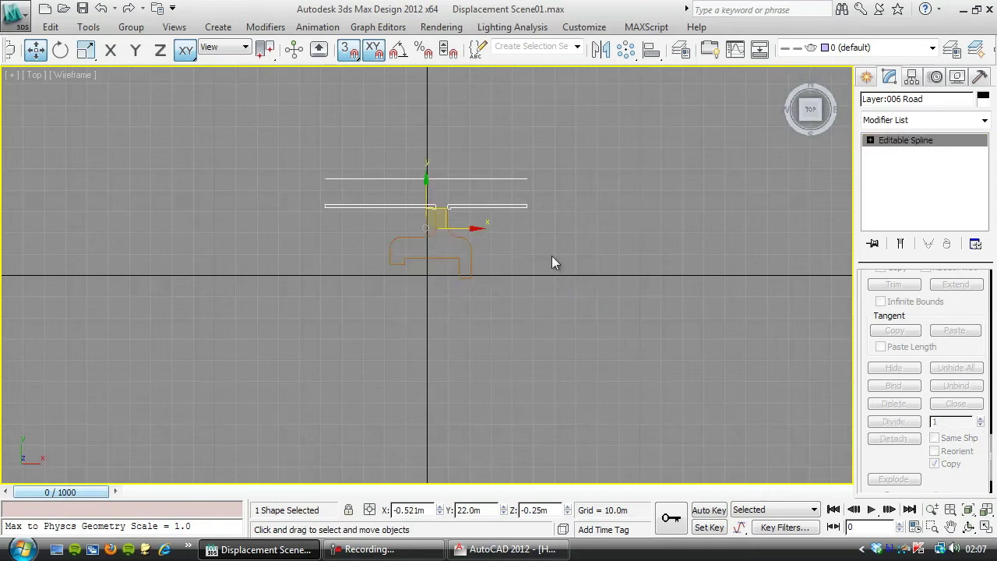
left_click(577, 220)
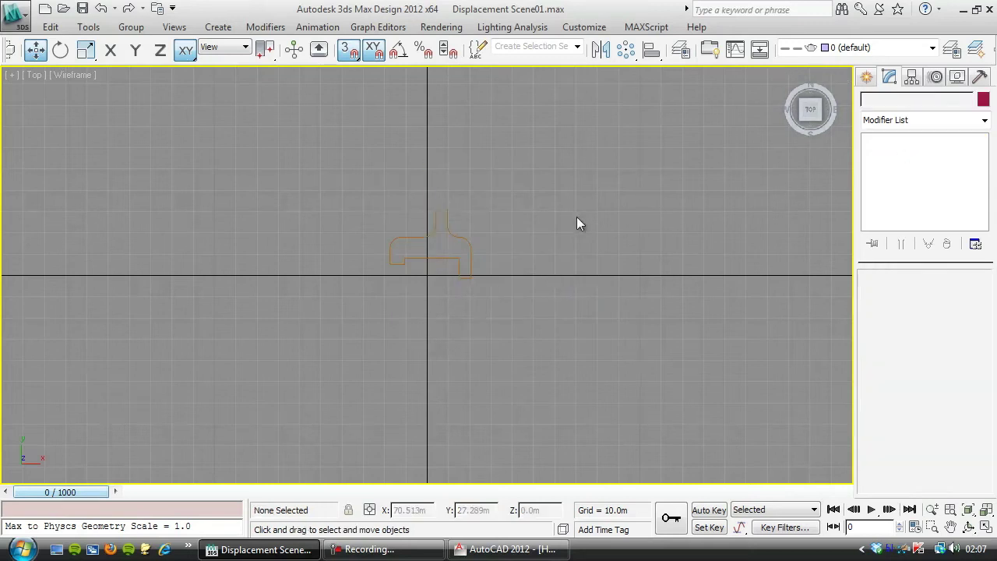
left_click(466, 240)
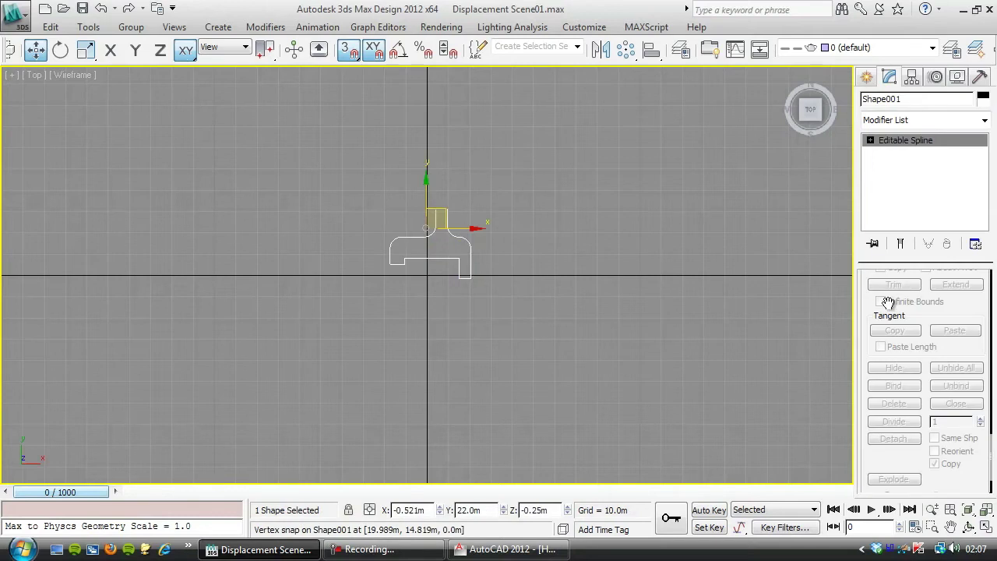
Abandon a new line started from Shape001's end vertex and switch to Vertex level.
scroll(863, 291, "up", 10)
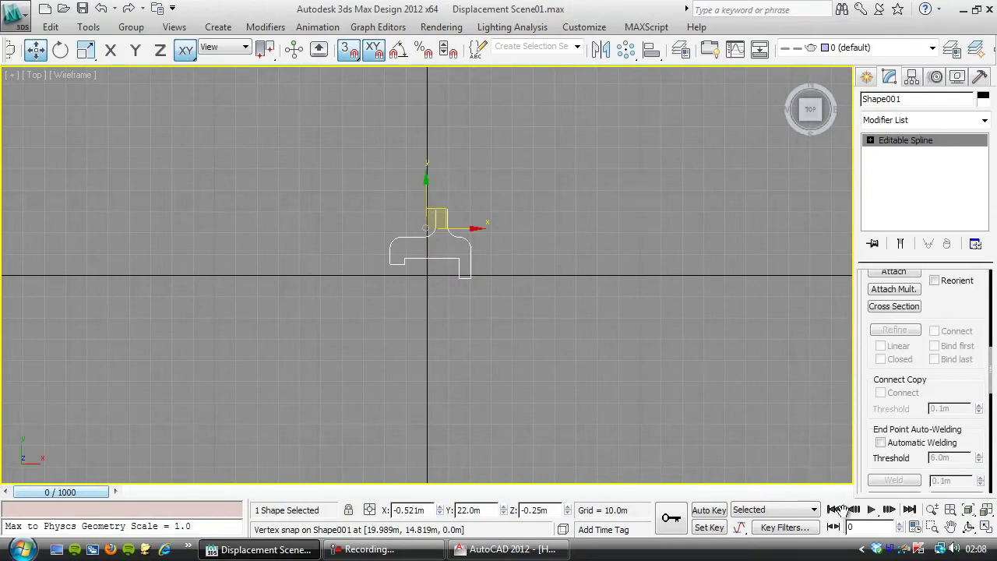
scroll(952, 352, "up", 5)
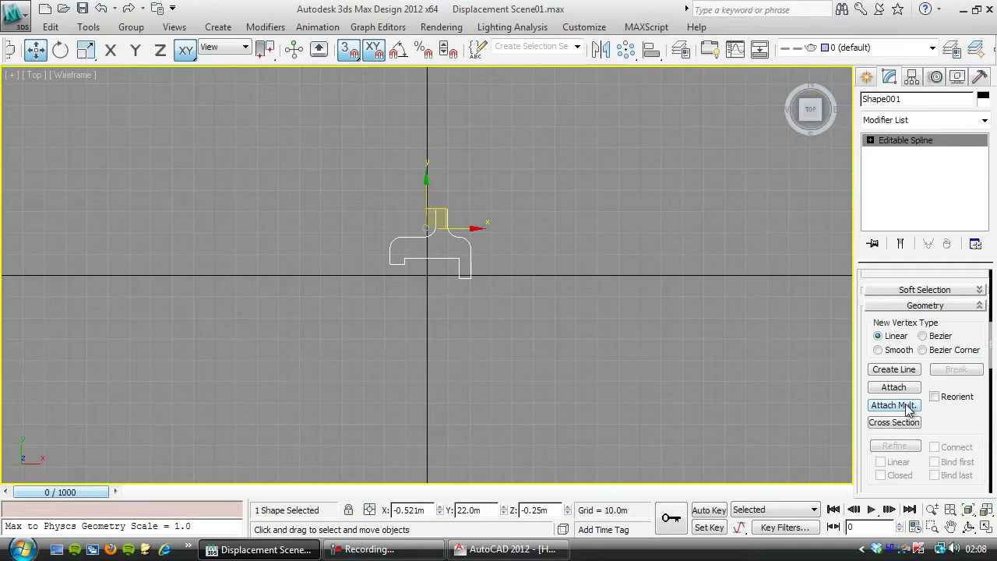
left_click(905, 371)
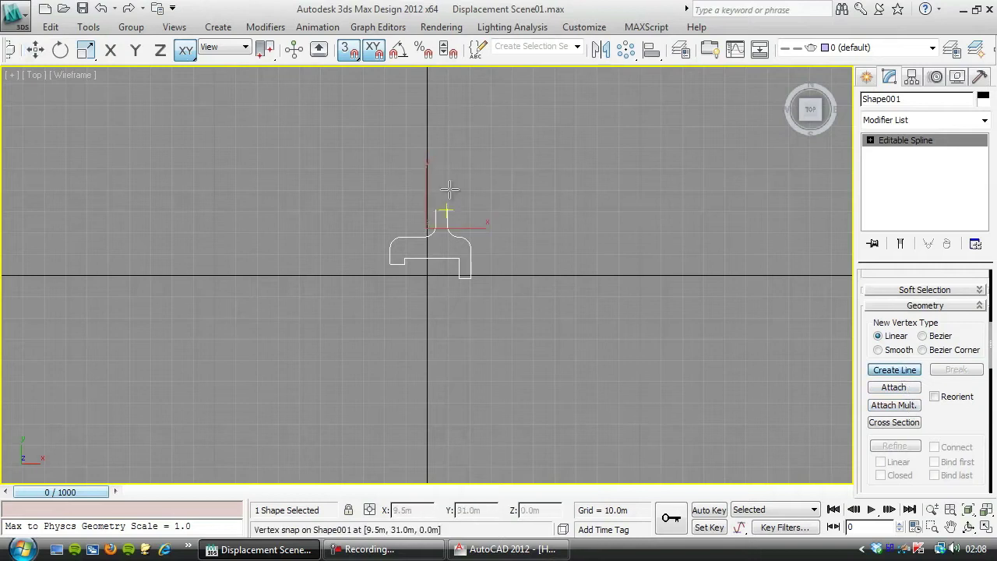
left_click(439, 216)
right_click(345, 178)
left_click(871, 140)
left_click(899, 152)
left_click(439, 211)
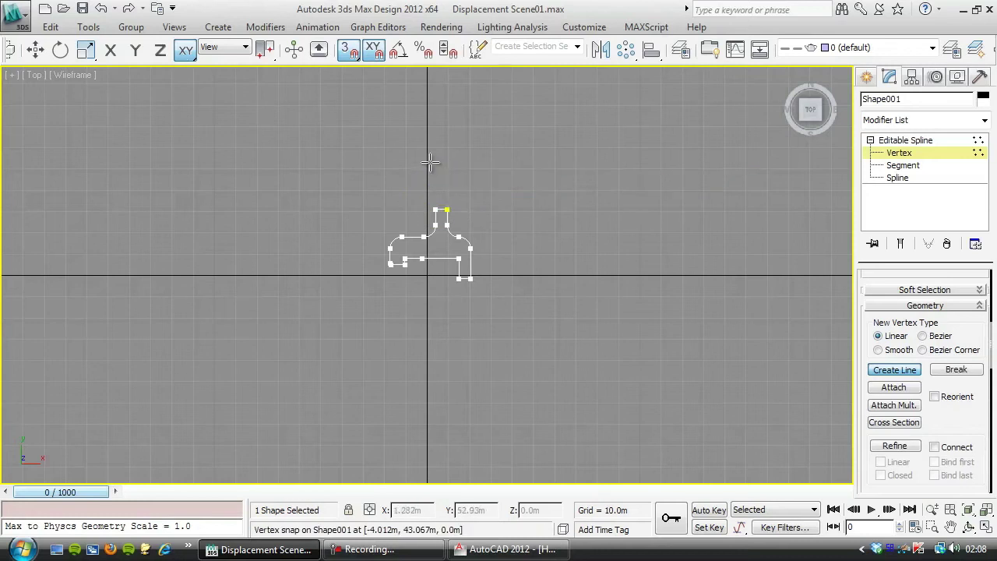
Weld the outline's two top vertices, then select the whole driveway spline at Spline level.
key("w")
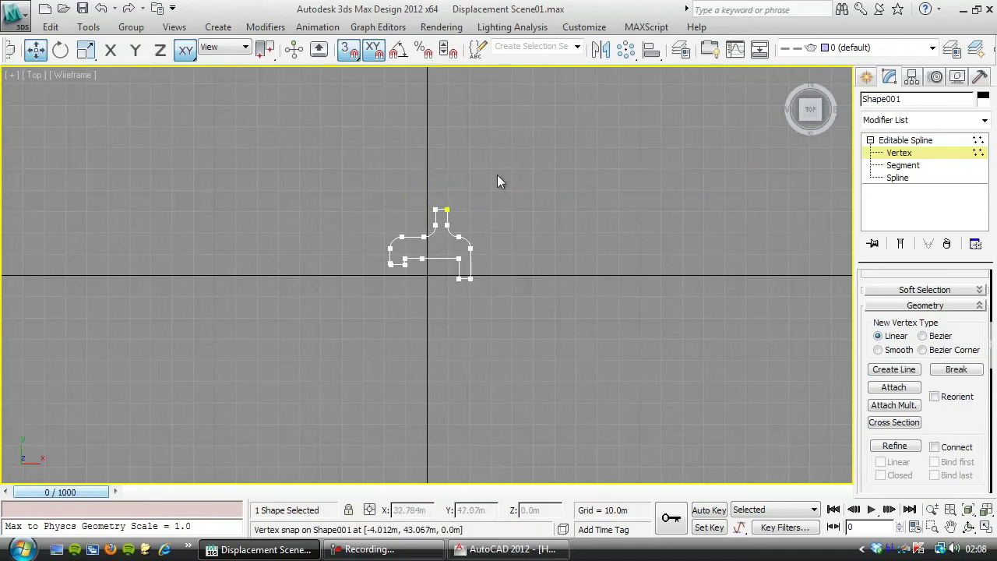
left_click_drag(495, 175, 391, 213)
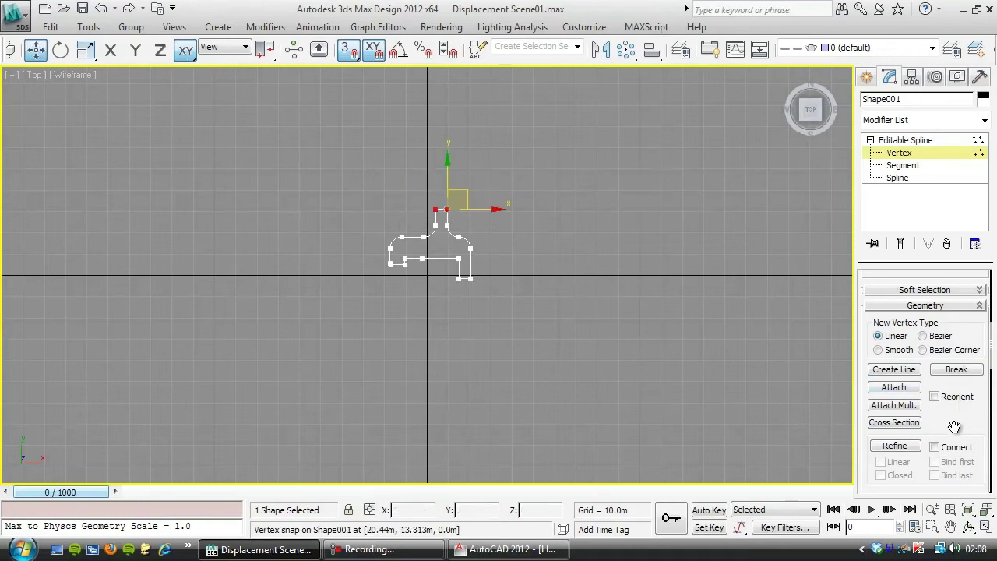
left_click_drag(957, 427, 957, 399)
scroll(946, 398, "down", 5)
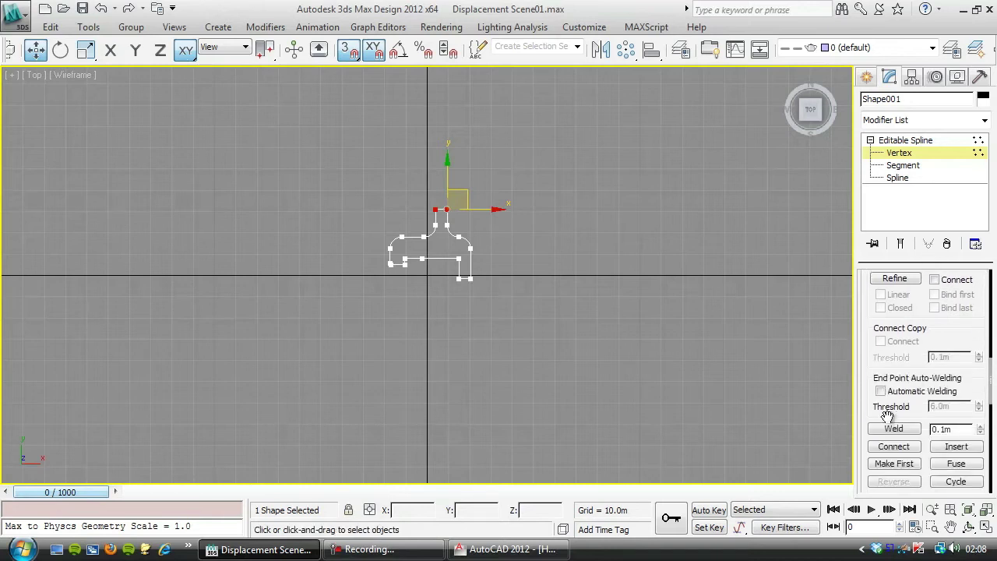
left_click(888, 430)
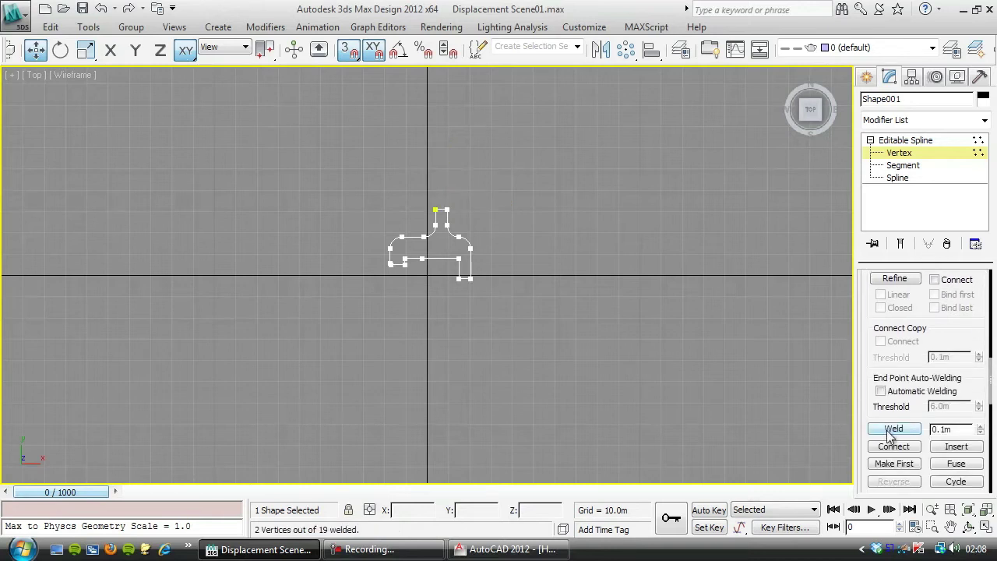
left_click(900, 179)
left_click_drag(527, 141, 369, 278)
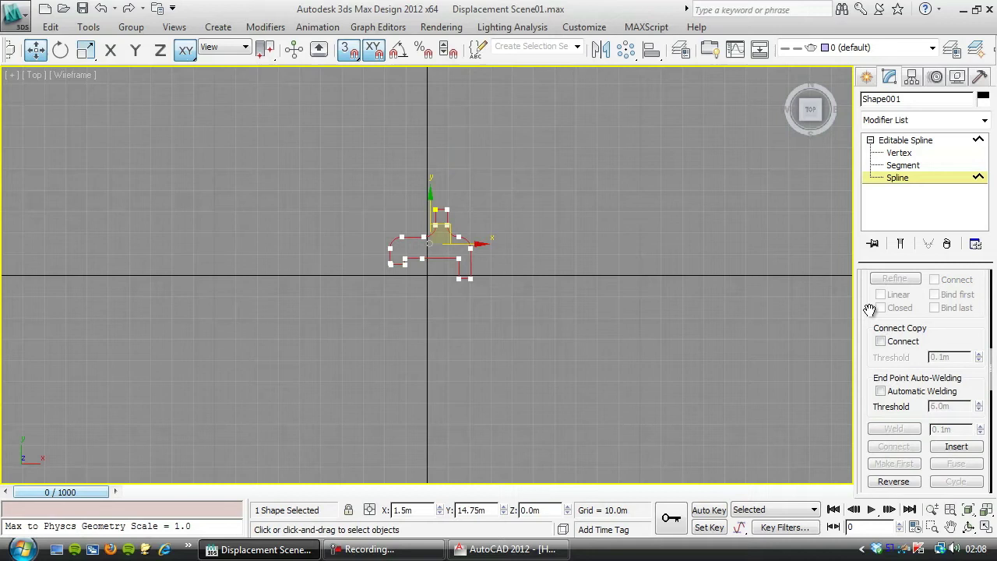
left_click_drag(869, 309, 865, 534)
Leave sub-object editing and apply a Face Extrude modifier to the Shape001 outline.
left_click(900, 178)
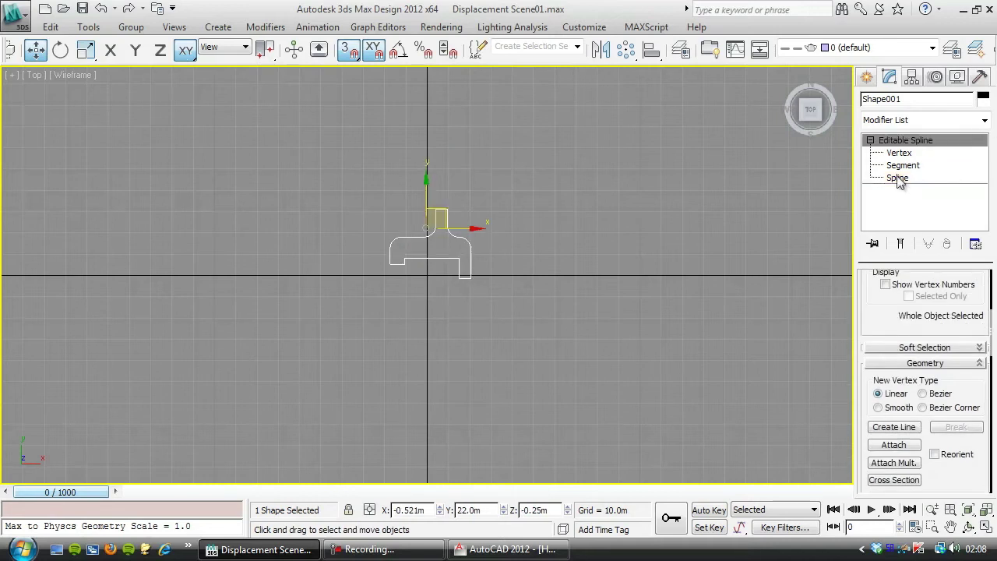
left_click(984, 121)
key("f")
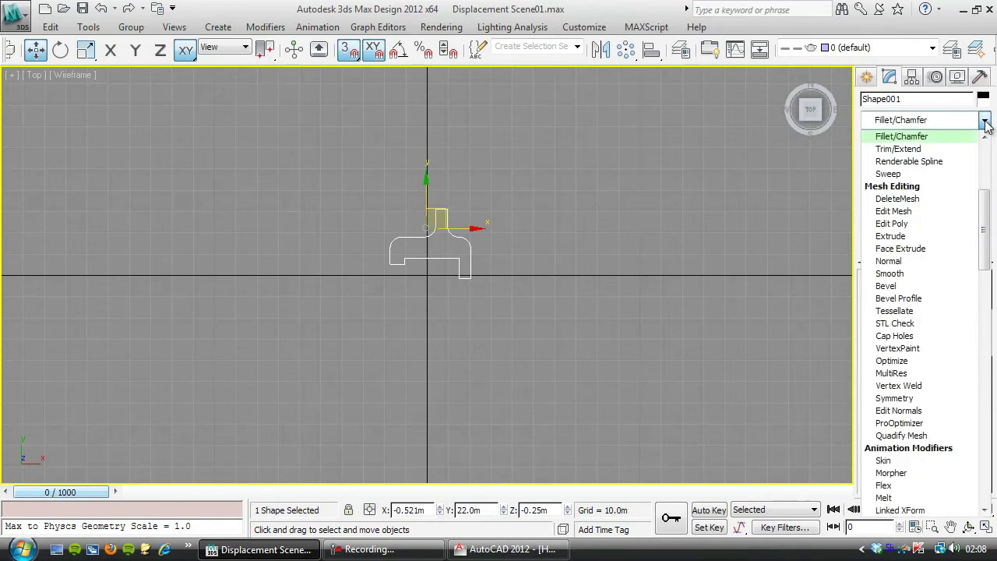
key("f")
key("Return")
Show the filled driveway surface with Realistic shading in an orbited Perspective view.
key("F3")
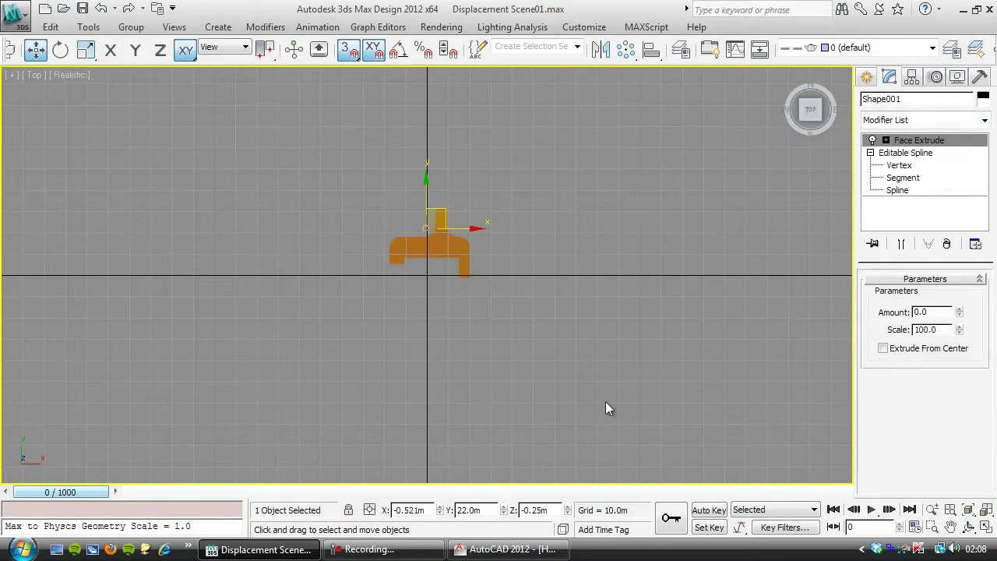
scroll(412, 286, "up", 4)
middle_click_drag(516, 318, 400, 216, "alt")
key("p")
middle_click_drag(436, 297, 488, 290)
scroll(468, 316, "up", 5)
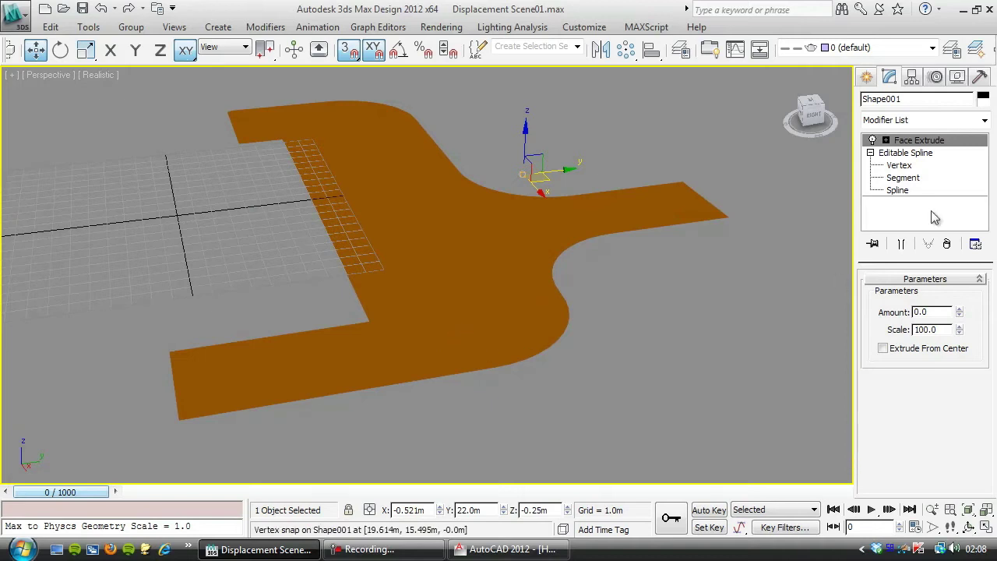
left_click(985, 120)
key("f")
key("f")
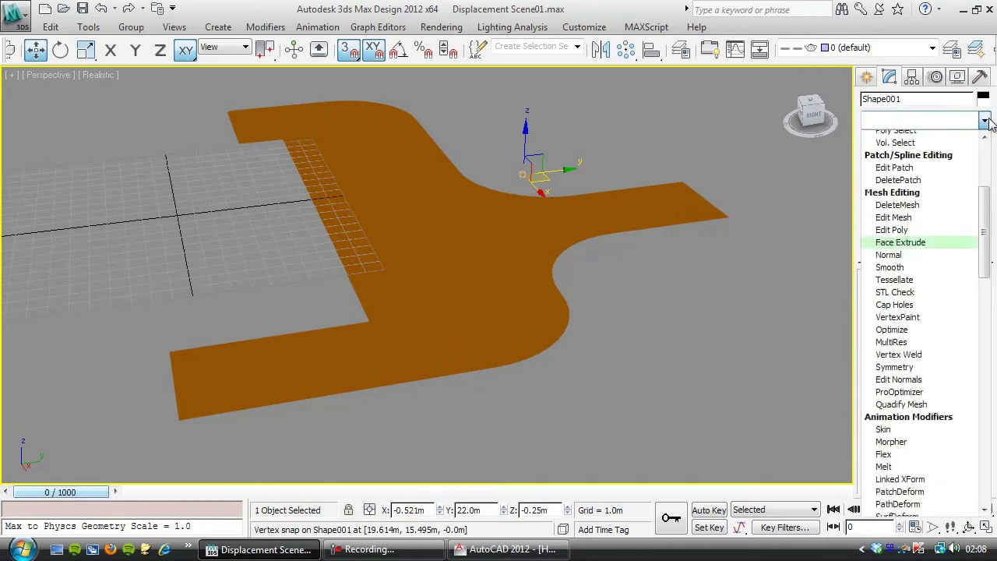
key("Return")
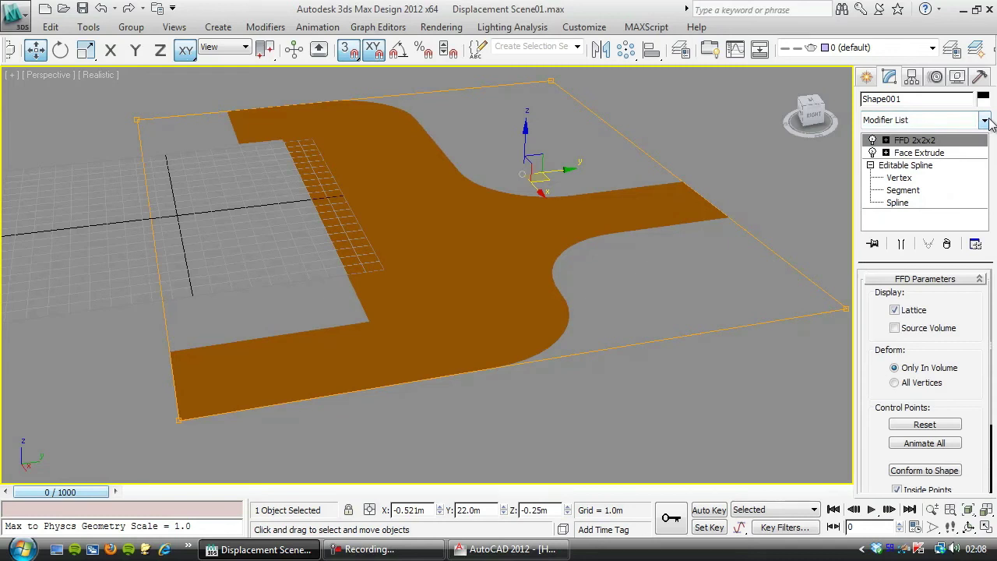
left_click(886, 141)
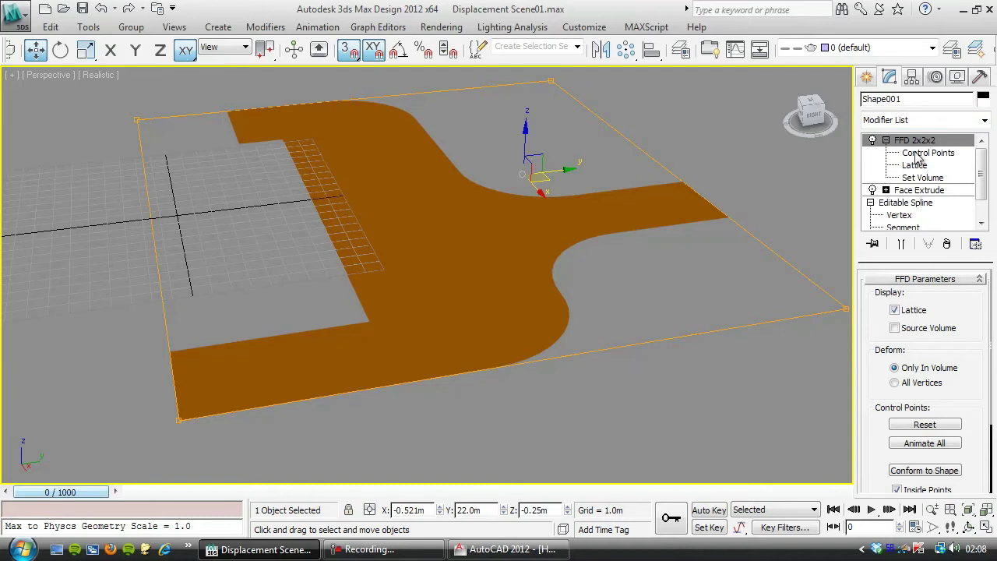
left_click(920, 153)
scroll(672, 163, "down", 5)
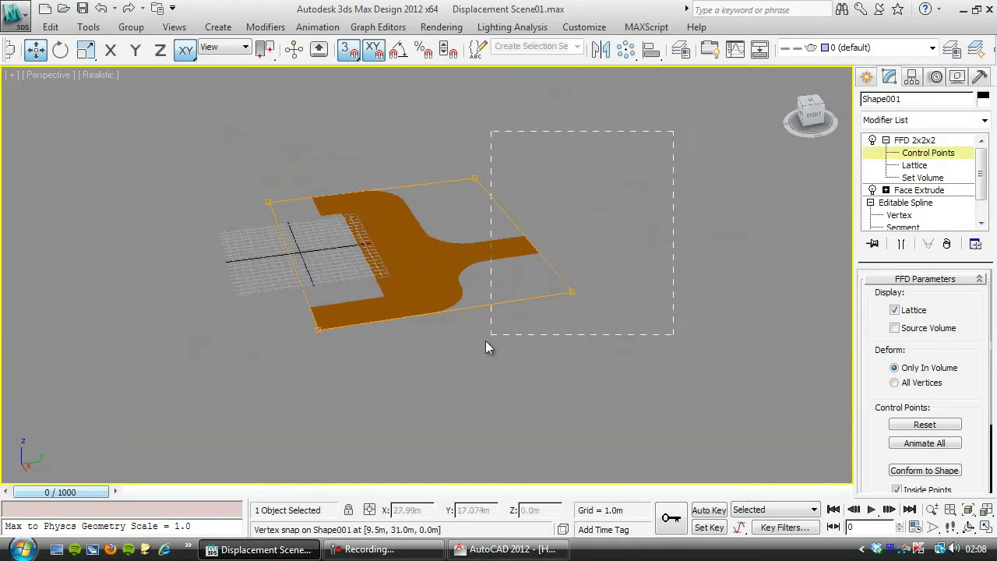
left_click_drag(487, 342, 484, 344)
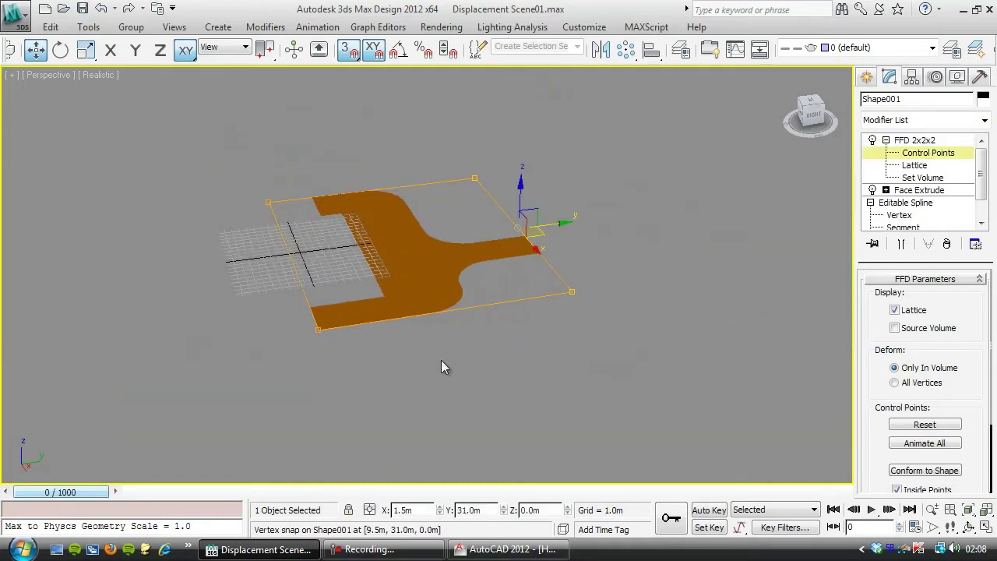
left_click(521, 172)
left_click_drag(487, 284, 490, 285)
key("s")
left_click_drag(522, 193, 342, 414)
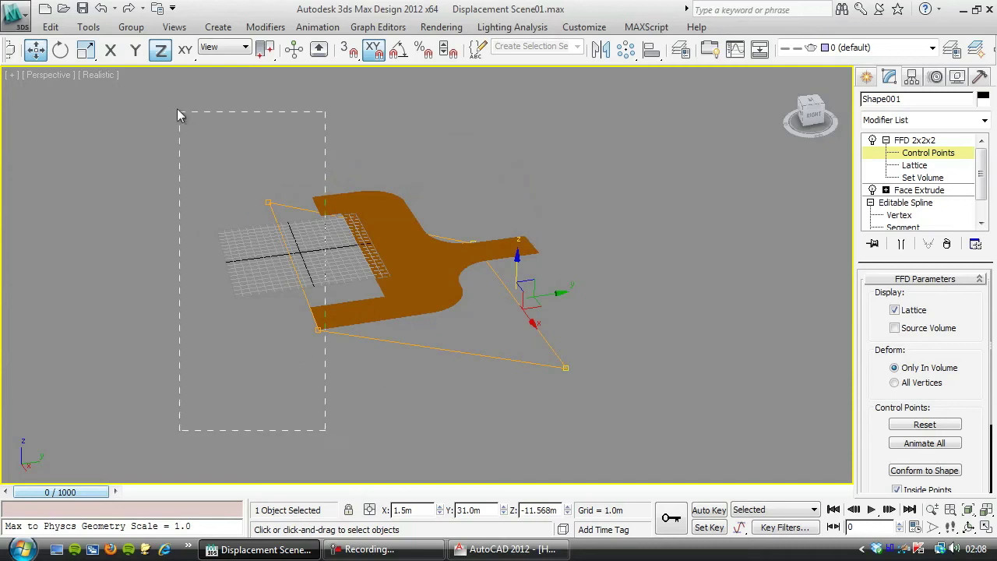
left_click_drag(178, 115, 178, 115)
left_click_drag(289, 222, 252, 139)
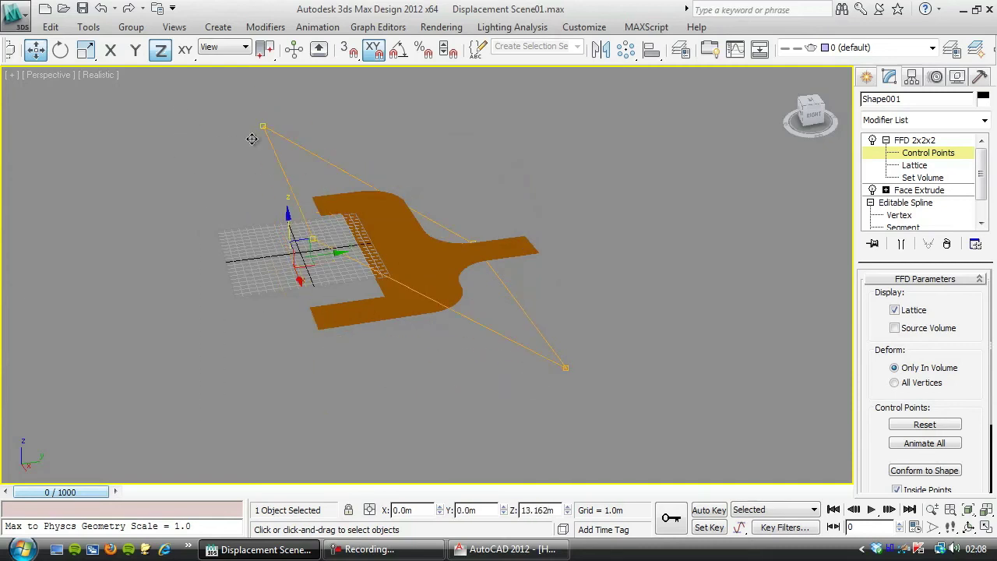
right_click(252, 139)
Remove the FFD 2x2x2 modifier and centre the shape in Top view.
left_click(947, 244)
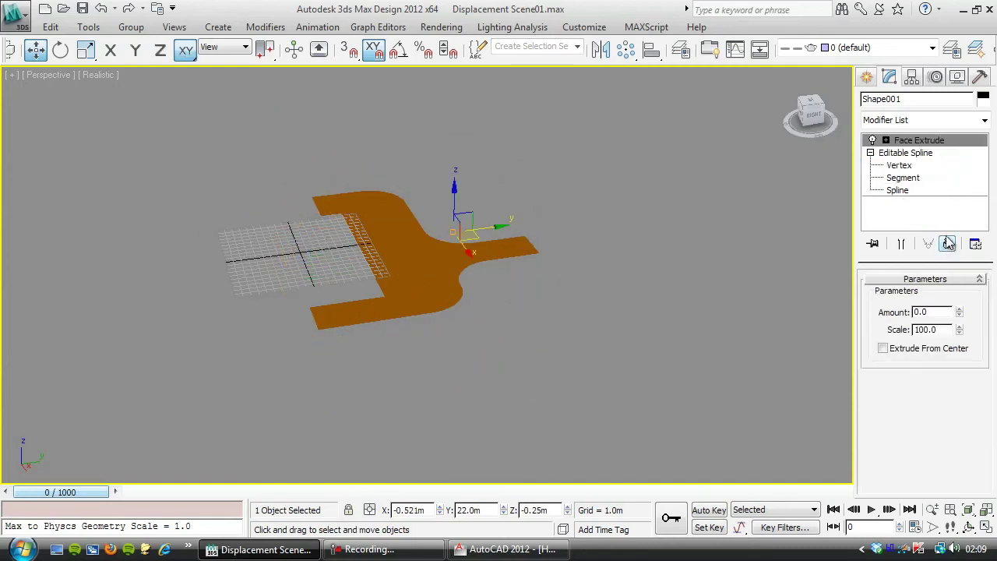
key("t")
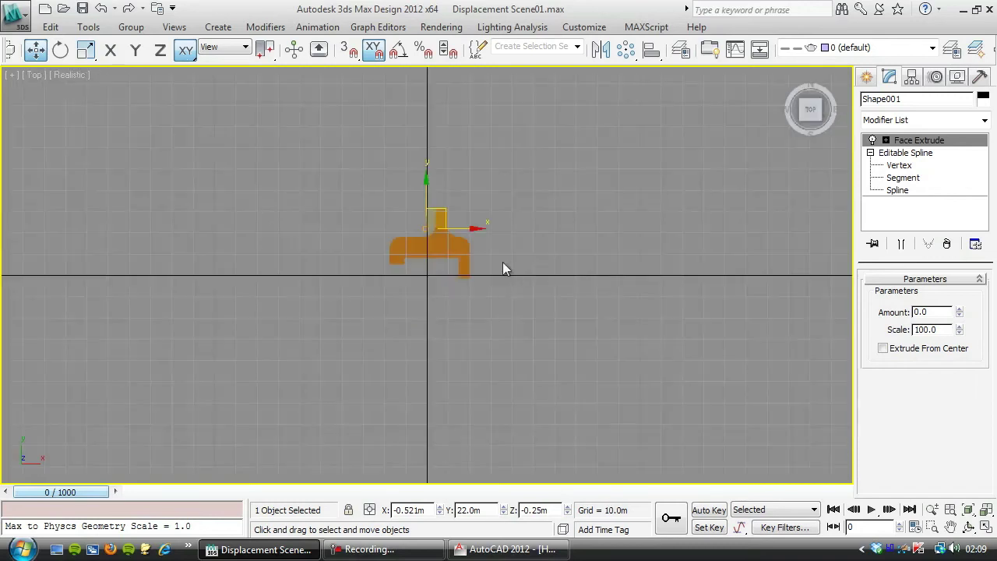
scroll(506, 264, "up", 5)
middle_click_drag(515, 256, 472, 282)
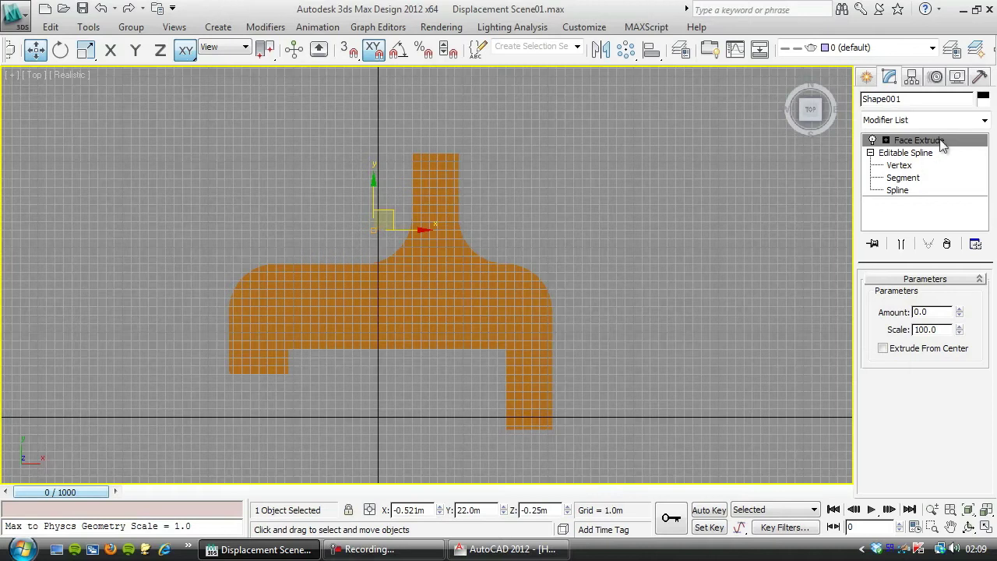
Add a Shell modifier to Shape001 with Inner Amount 2.3m and Outer Amount 0.0m.
left_click(984, 121)
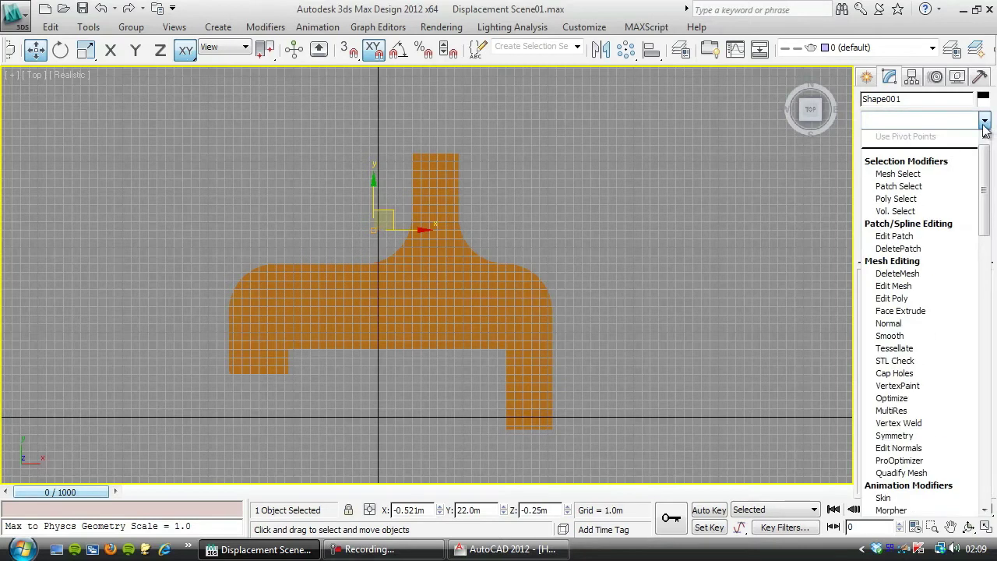
type("sh")
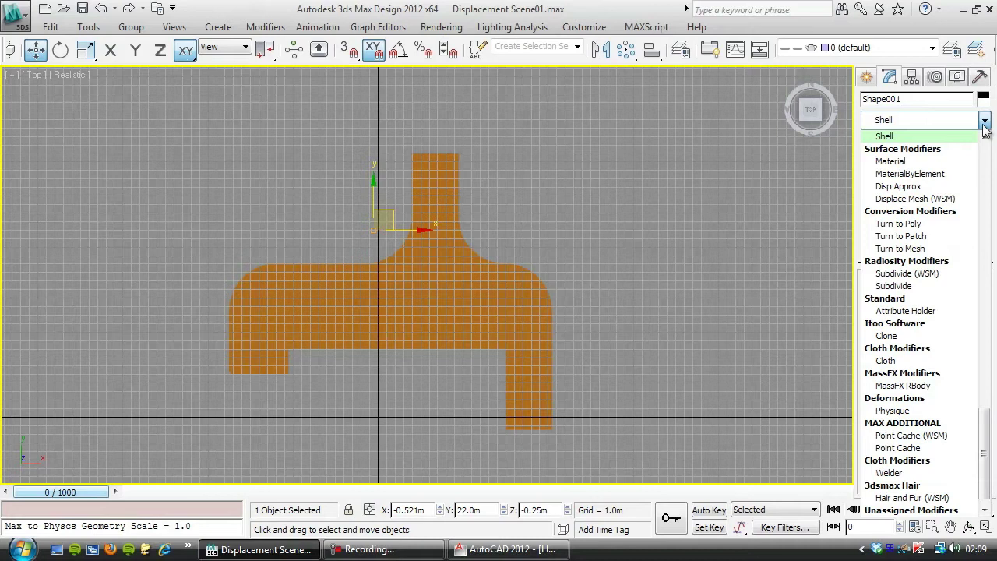
key("Return")
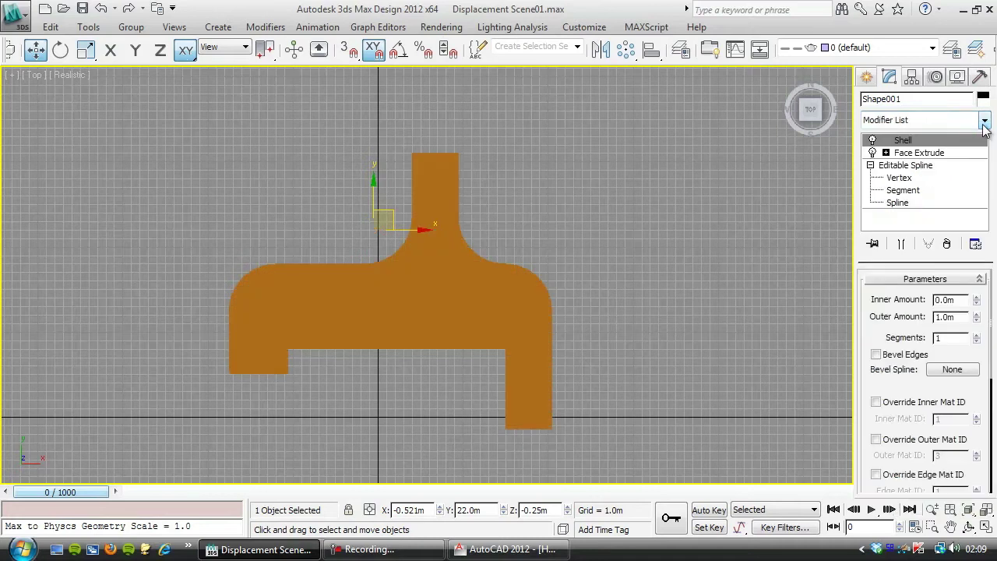
right_click(977, 318)
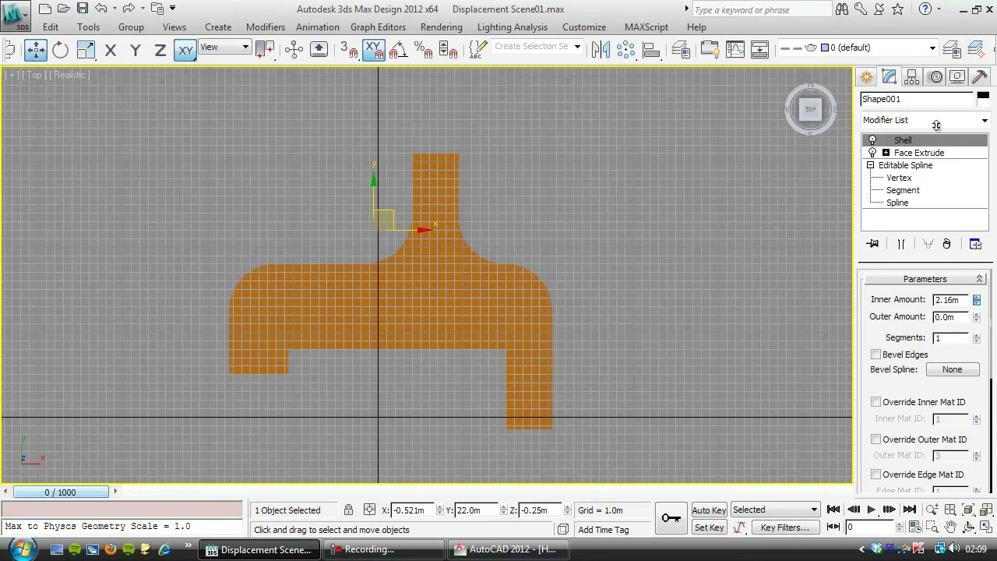
Orbit into a tilted Perspective view and zoom close on the thickened orange shape.
middle_click_drag(558, 329, 455, 289, "alt")
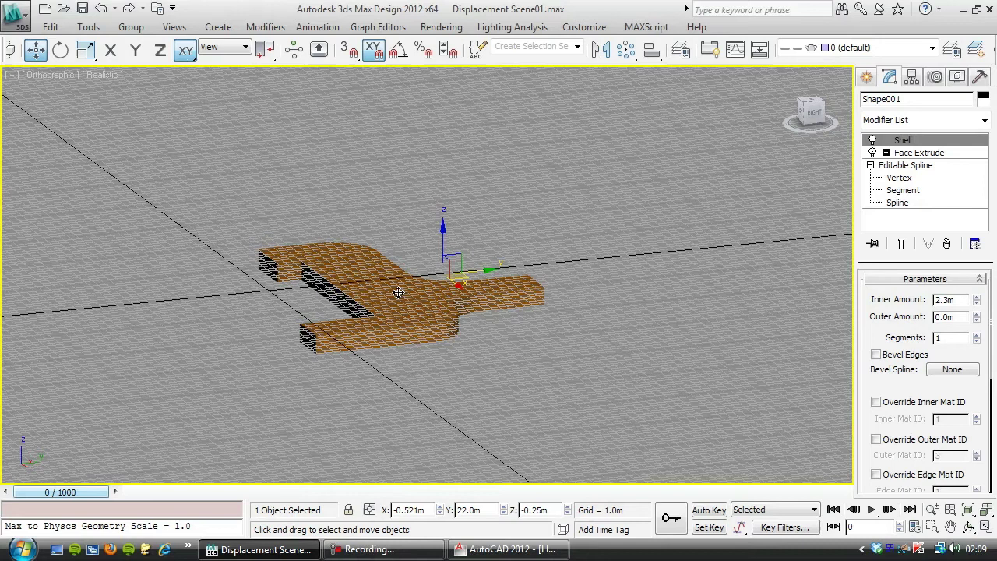
key("t")
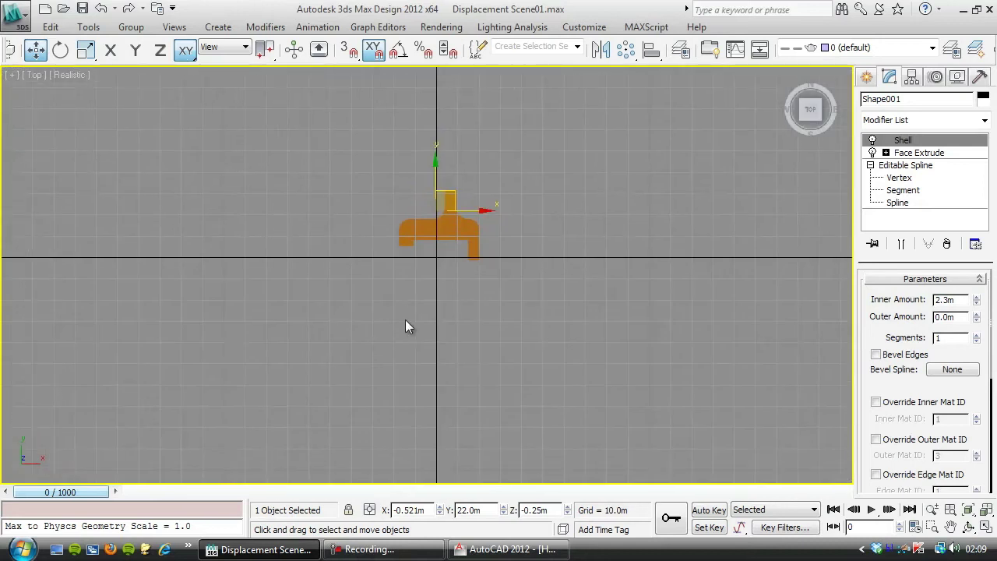
key("p")
middle_click_drag(468, 307, 370, 263, "alt")
scroll(400, 332, "up", 5)
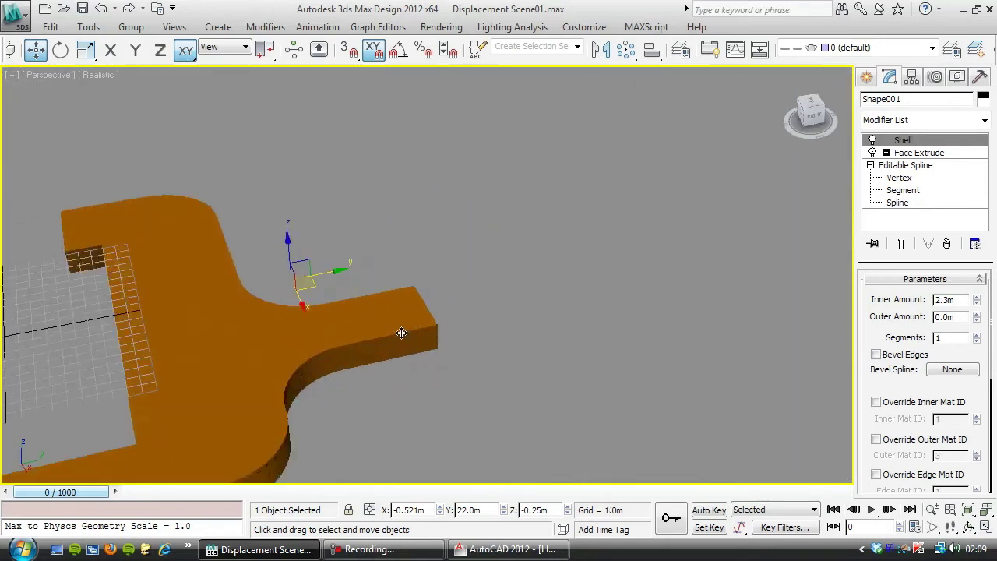
middle_click_drag(400, 332, 790, 203)
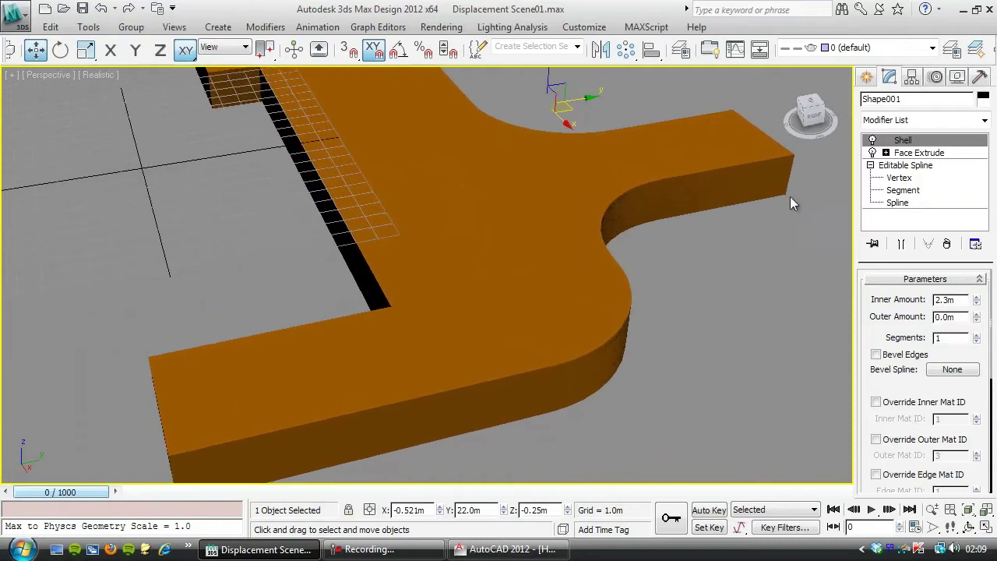
Apply an FFD 2x2x2 modifier to the driveway shape and enter Control Points level.
left_click(985, 121)
key("f")
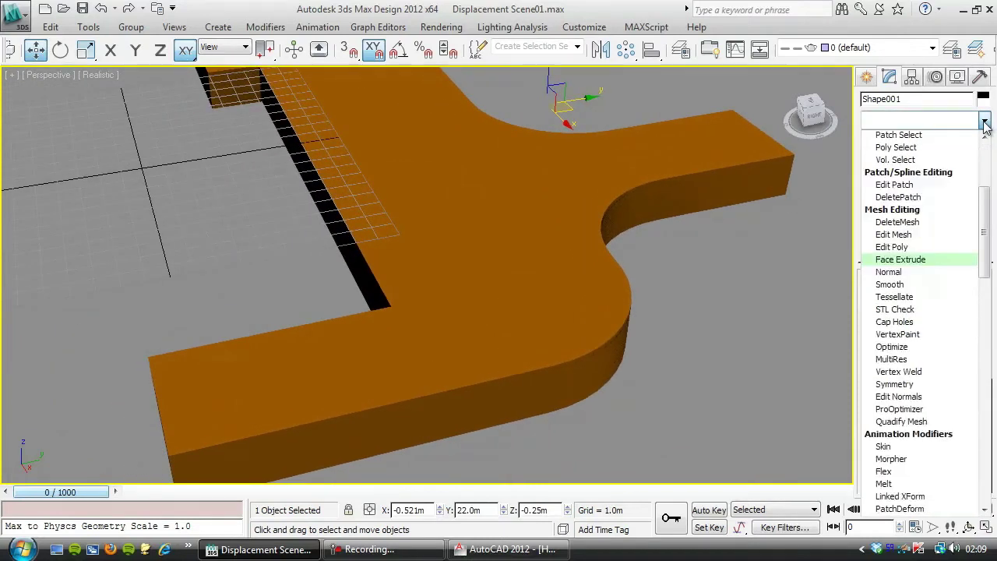
key("f")
key("Return")
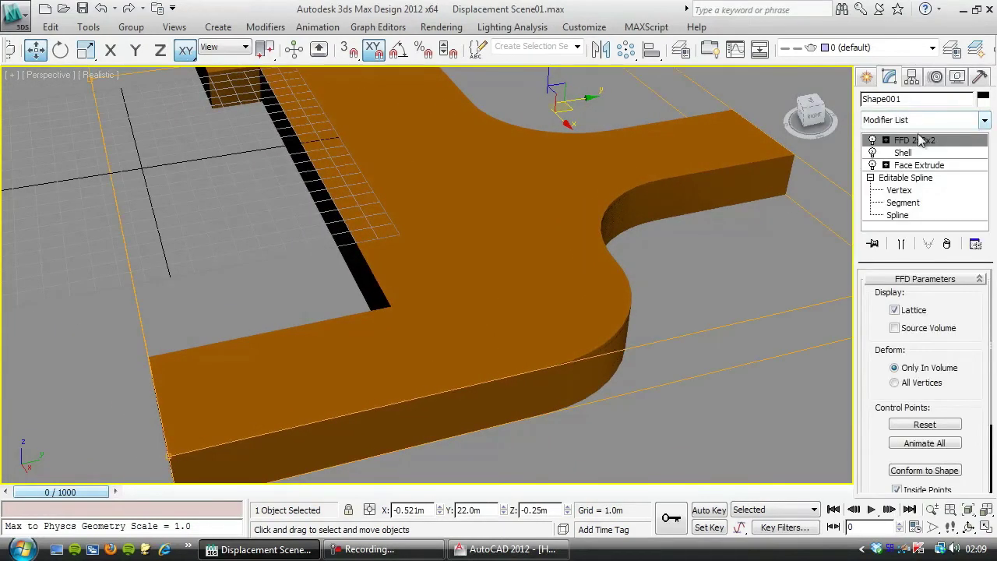
left_click(887, 140)
left_click(927, 153)
Raise one pair of lattice corner points to Z 6m and another pair to 4m.
key("z")
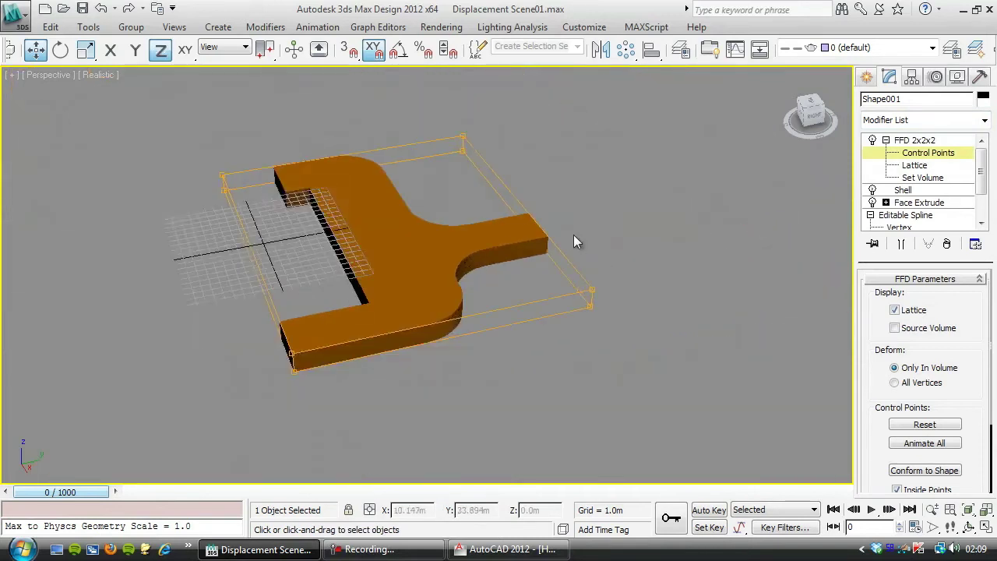
left_click(463, 162)
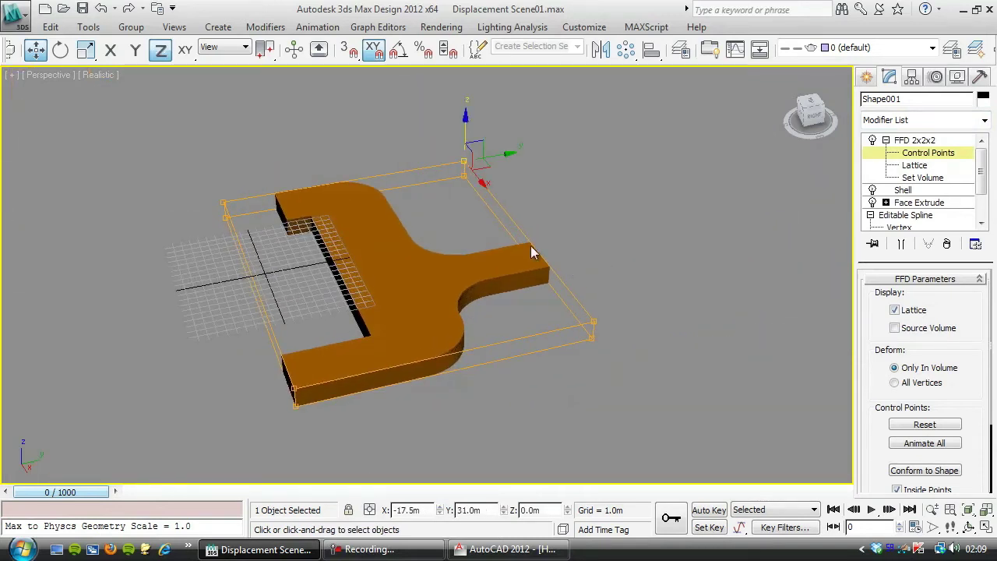
left_click(590, 320, "ctrl")
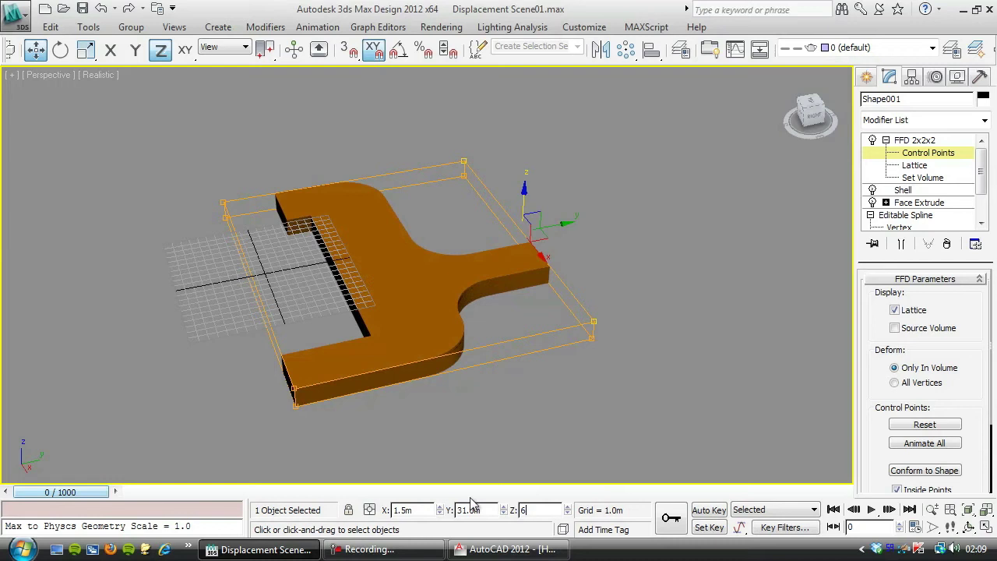
type("6")
key("Return")
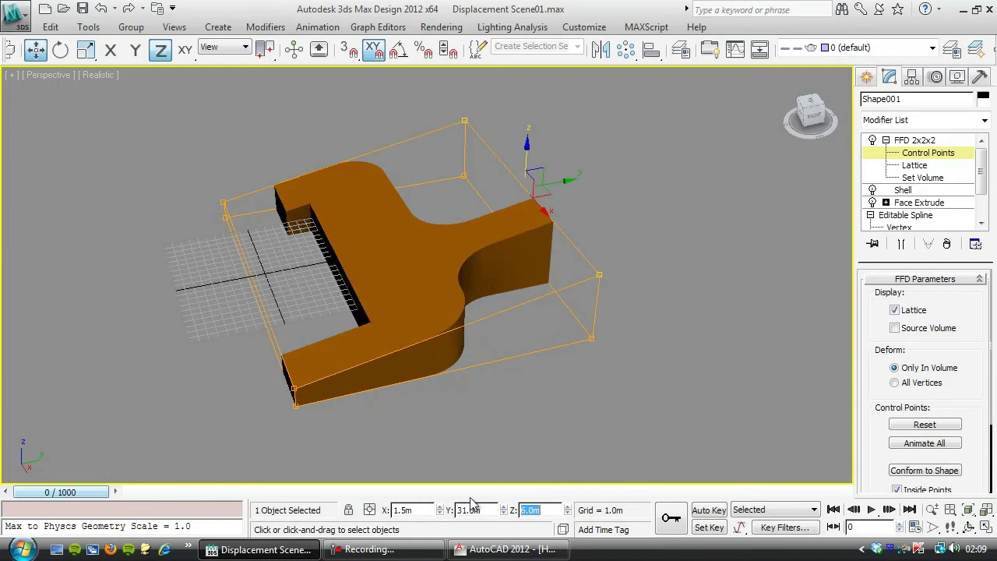
left_click(226, 202)
left_click(295, 388, "ctrl")
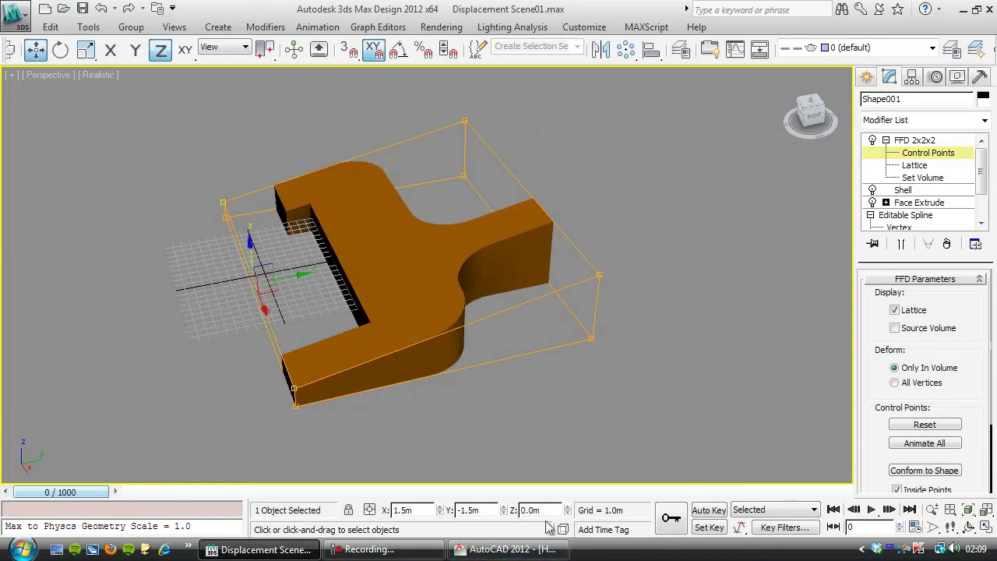
type("4")
key("Return")
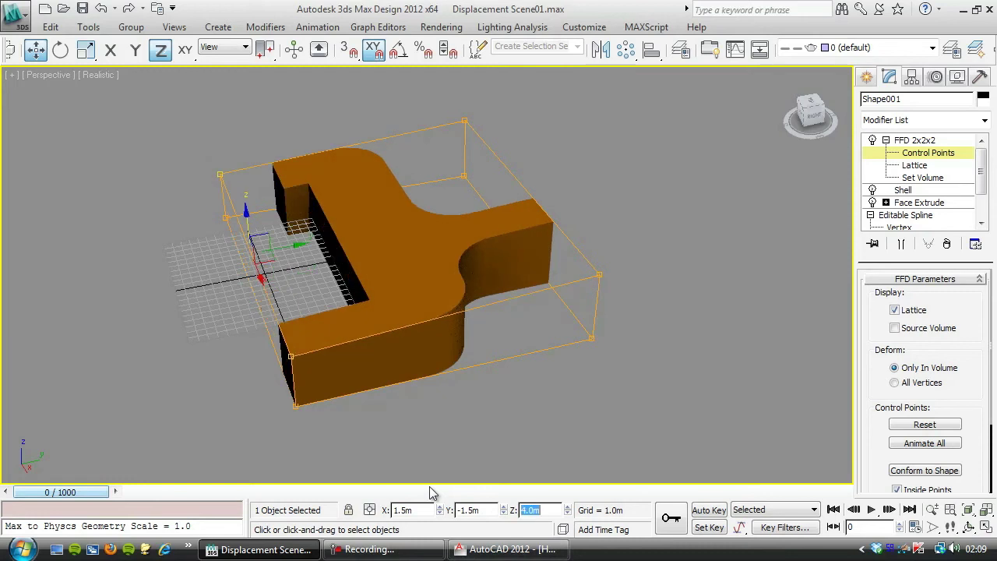
Check the driveway-road junction heights in the AutoCAD site drawing.
left_click(507, 550)
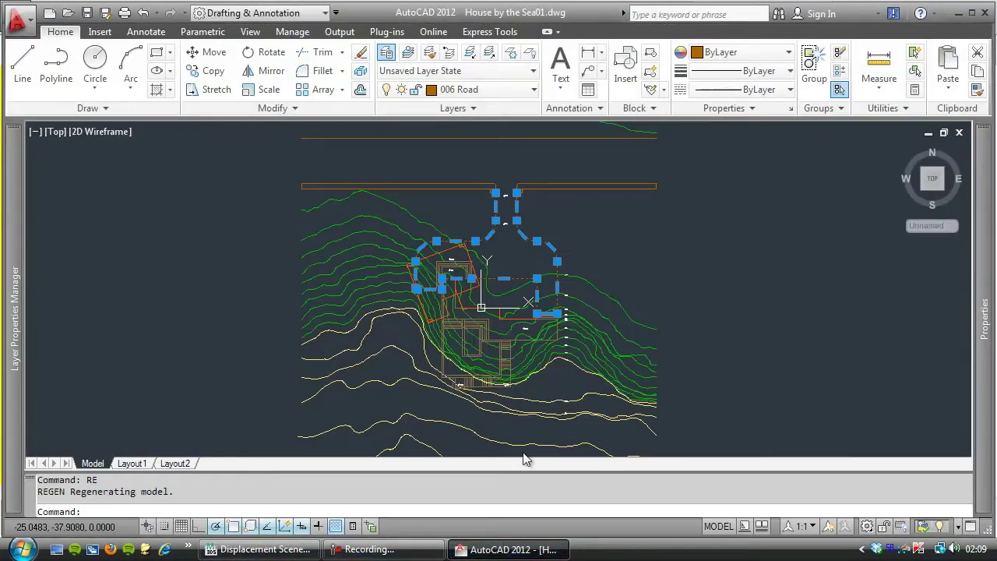
scroll(494, 304, "up", 10)
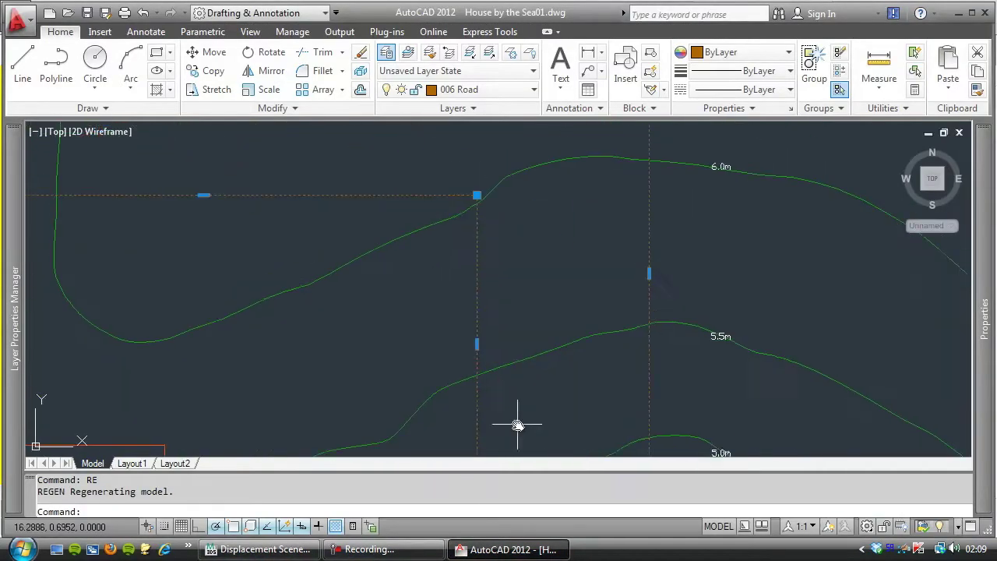
scroll(481, 338, "down", 5)
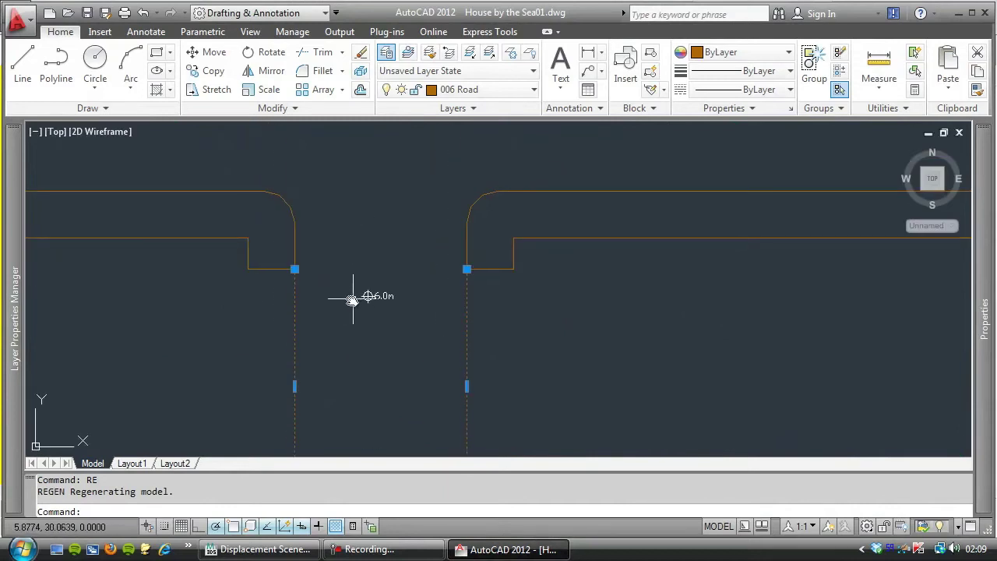
Back in 3ds Max, exit the FFD control points and unhide Terrain001.
left_click(257, 550)
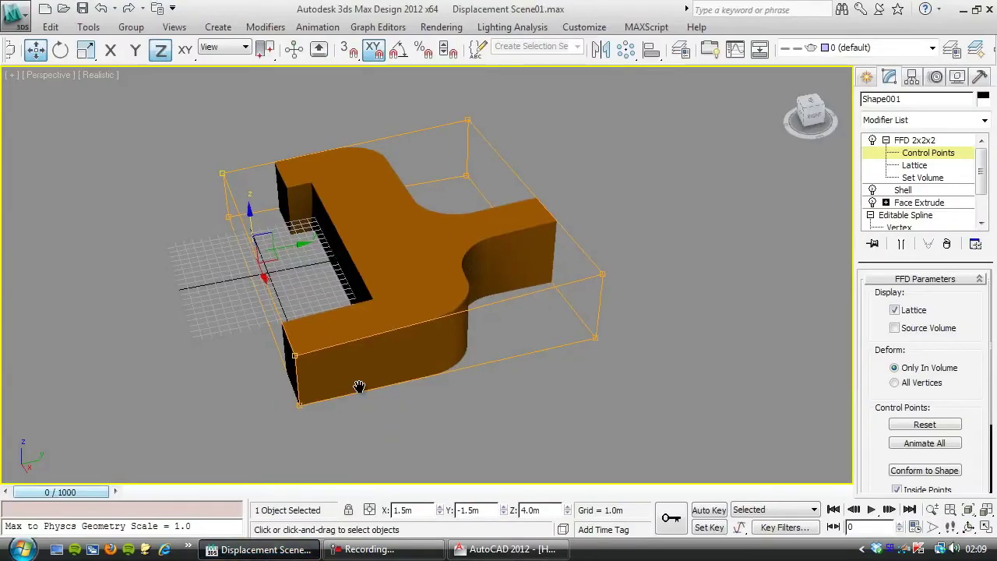
middle_click_drag(335, 383, 661, 246, "alt")
left_click(922, 155)
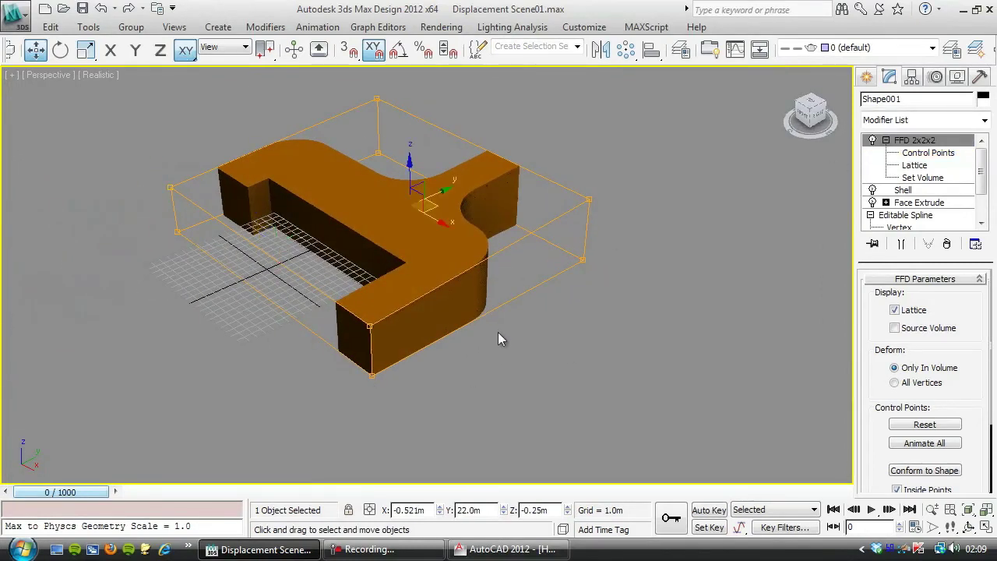
key("h")
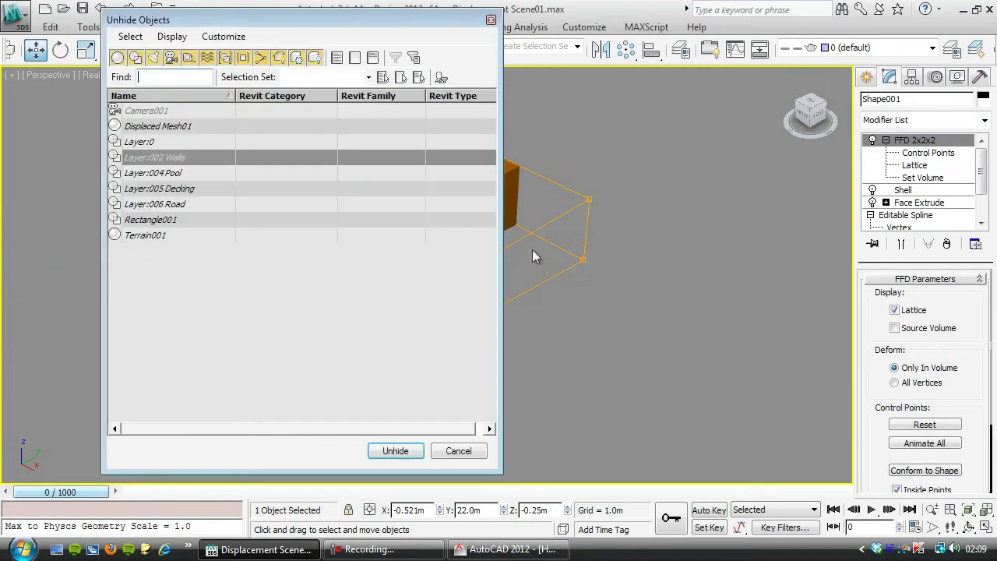
double_click(145, 236)
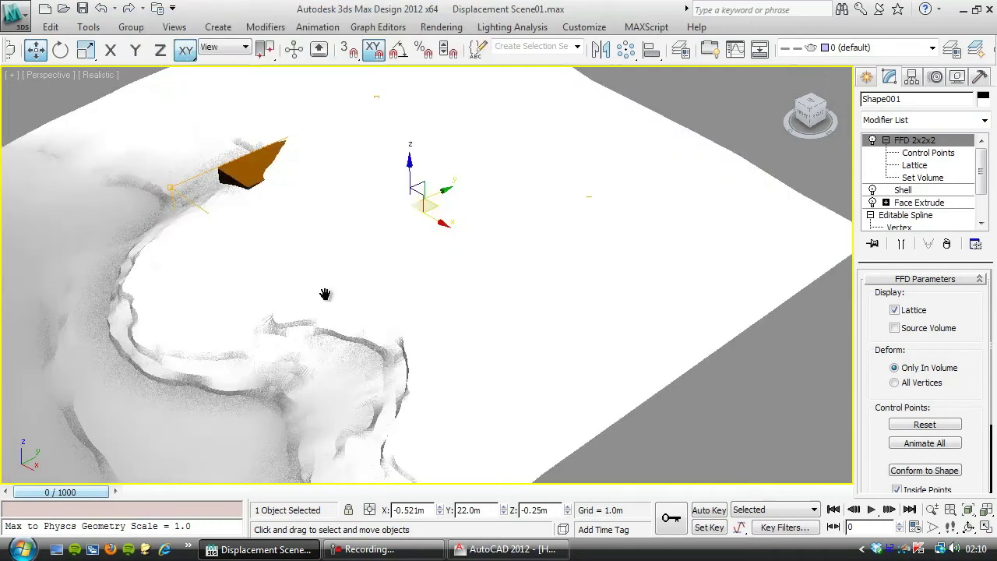
middle_click_drag(325, 294, 390, 289)
Set viewport shading to Consistent Colors and select the terrain at its Edit Mesh level.
left_click(97, 75)
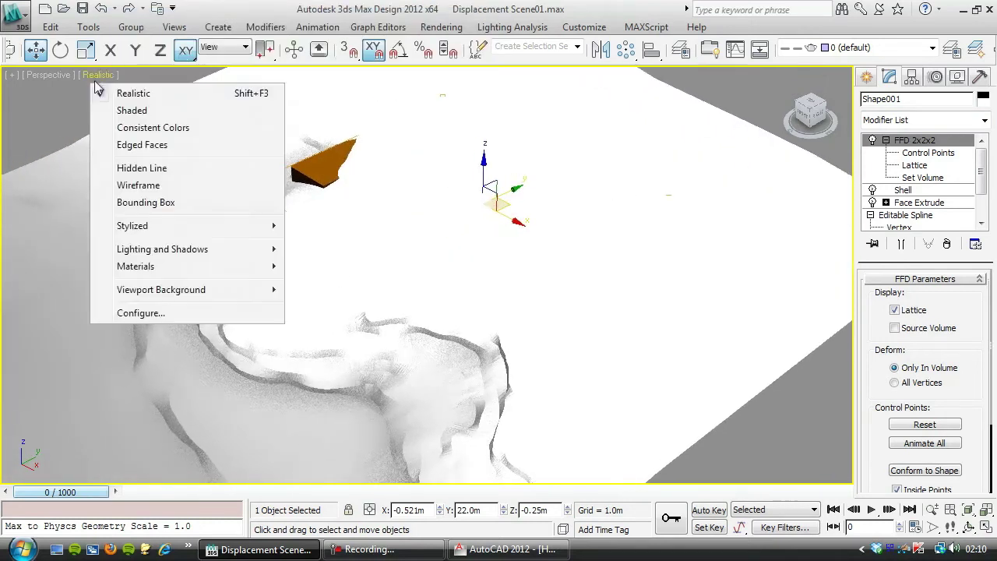
left_click(132, 127)
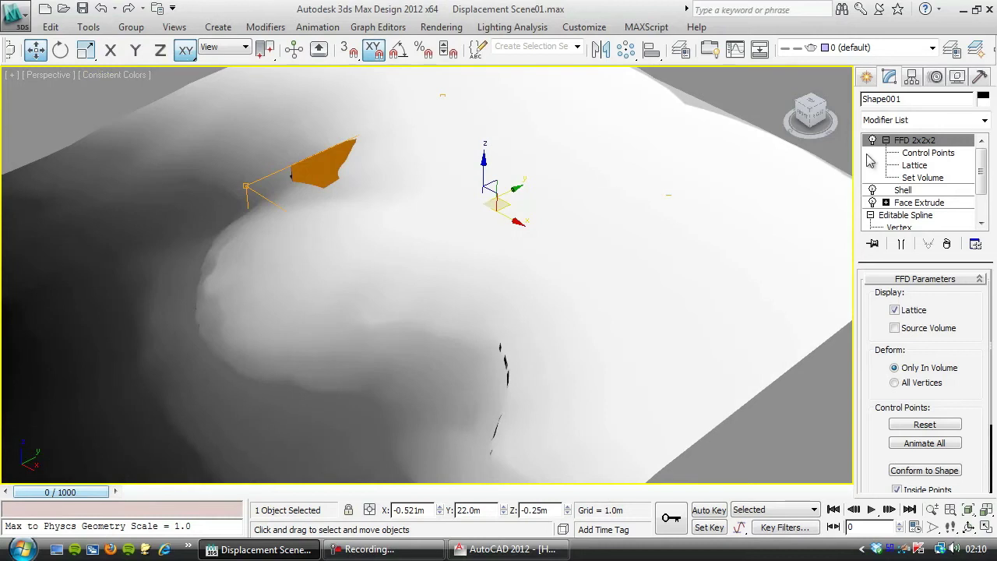
left_click(569, 340)
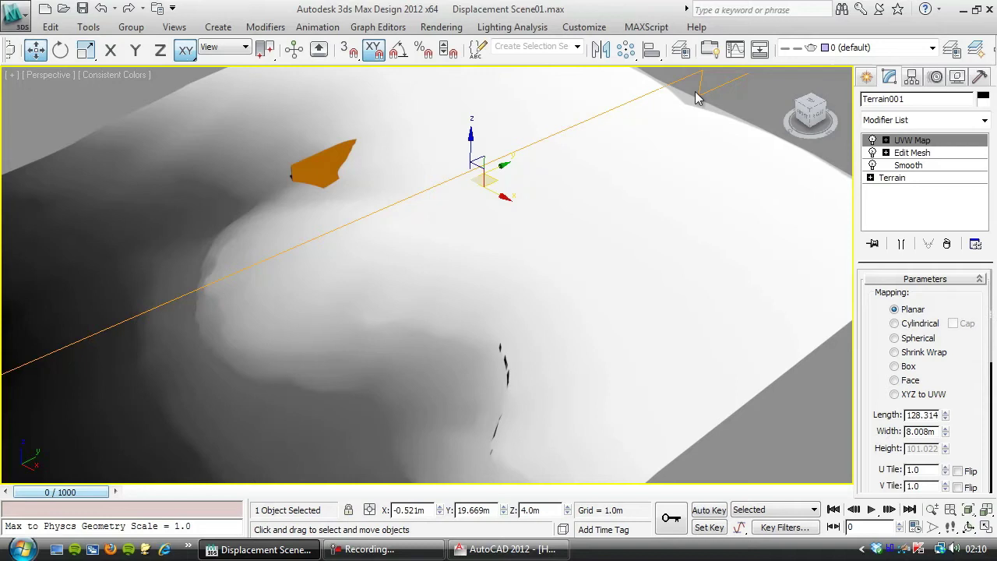
left_click(916, 155)
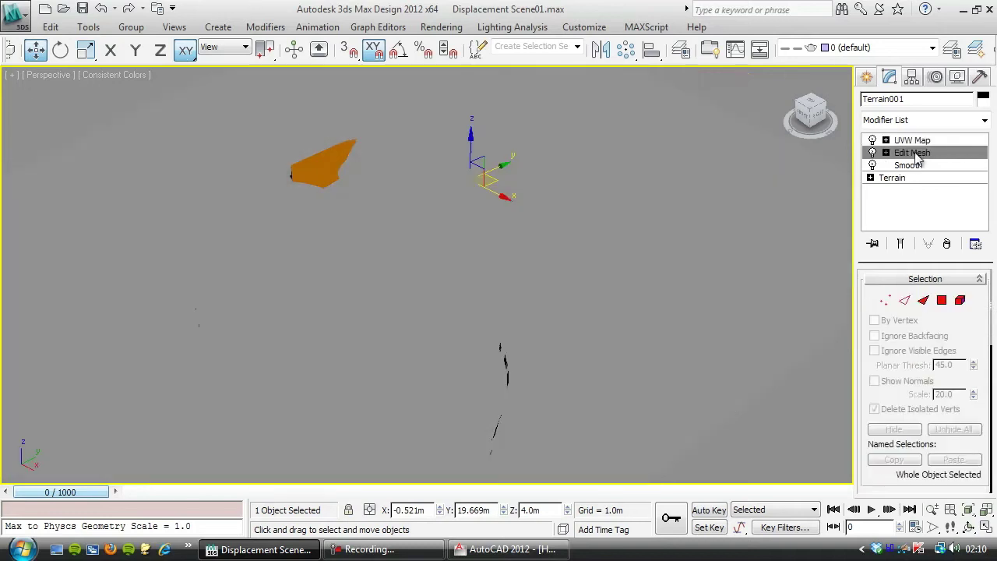
middle_click_drag(283, 291, 575, 235)
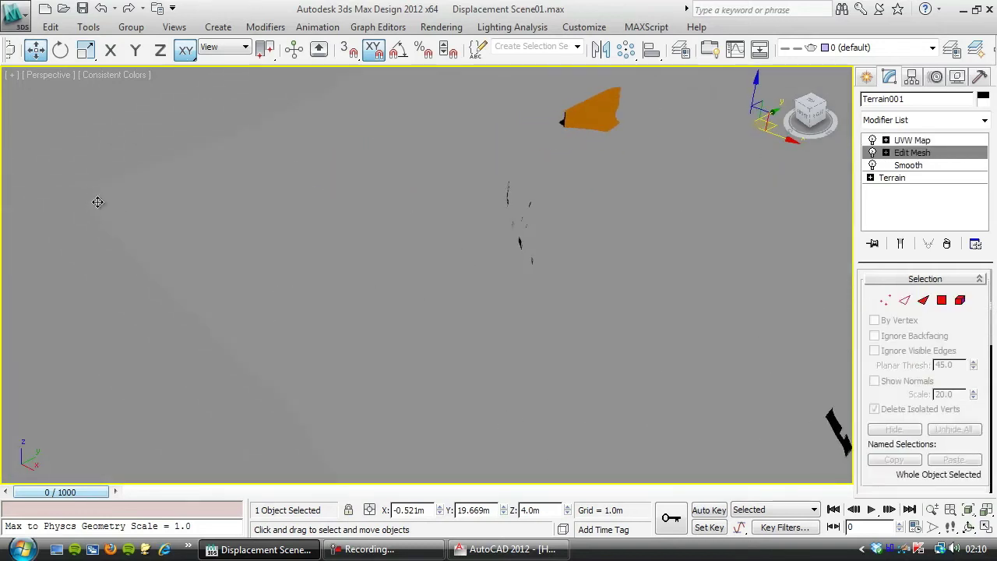
Turn on Edged Faces, add an Edit Mesh modifier to the terrain and delete the selected element.
key("F4")
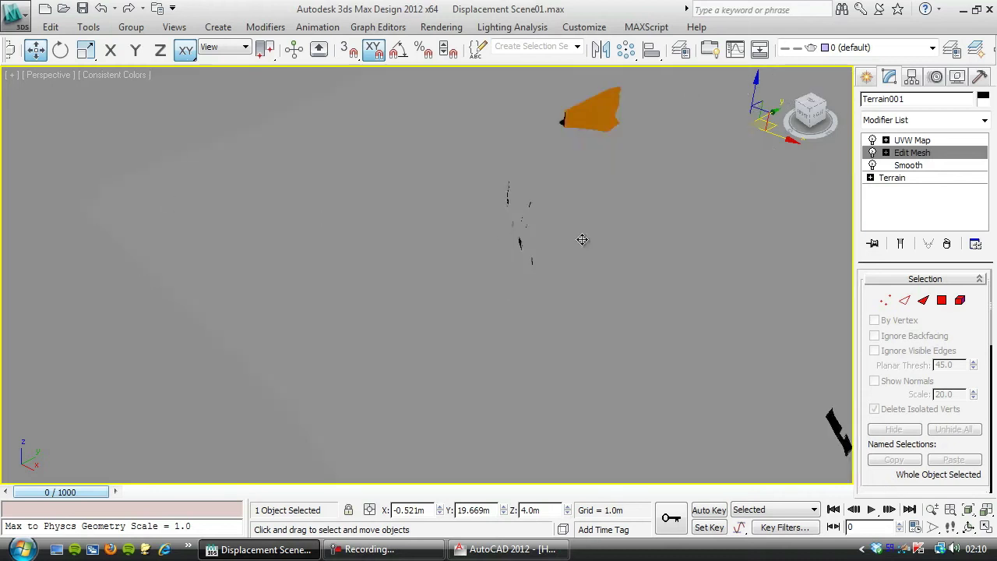
middle_click_drag(581, 241, 518, 282)
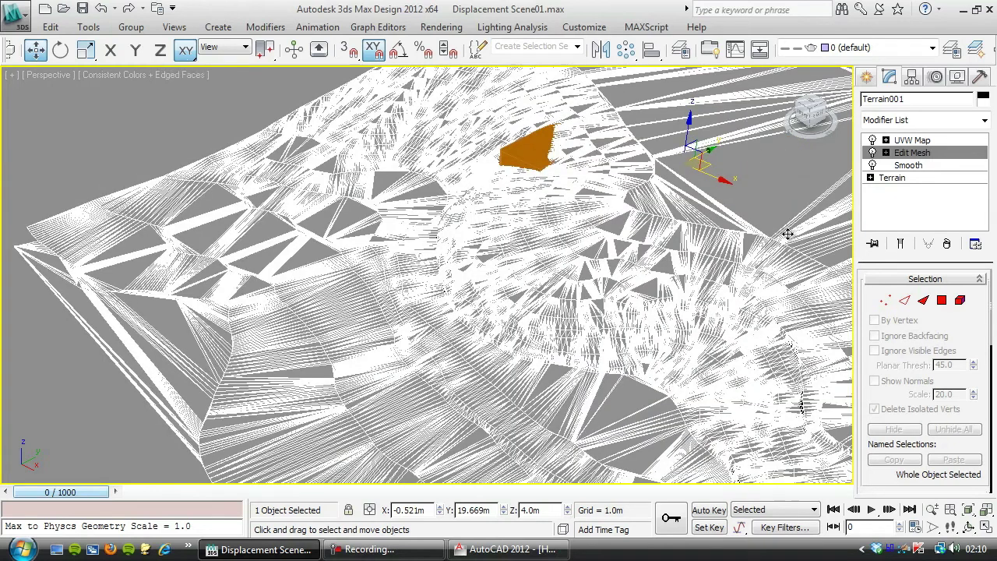
left_click(986, 121)
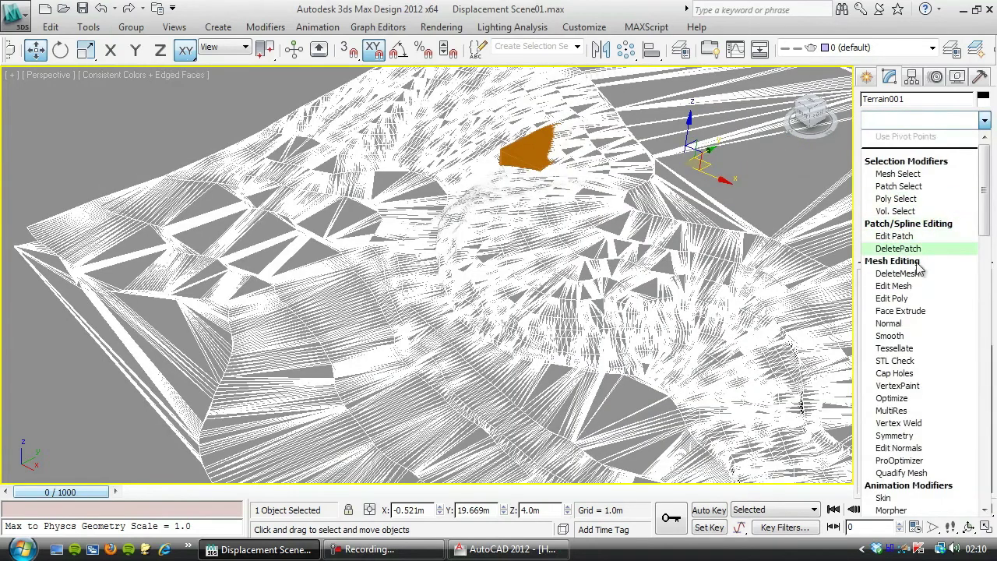
left_click(905, 301)
left_click(886, 153)
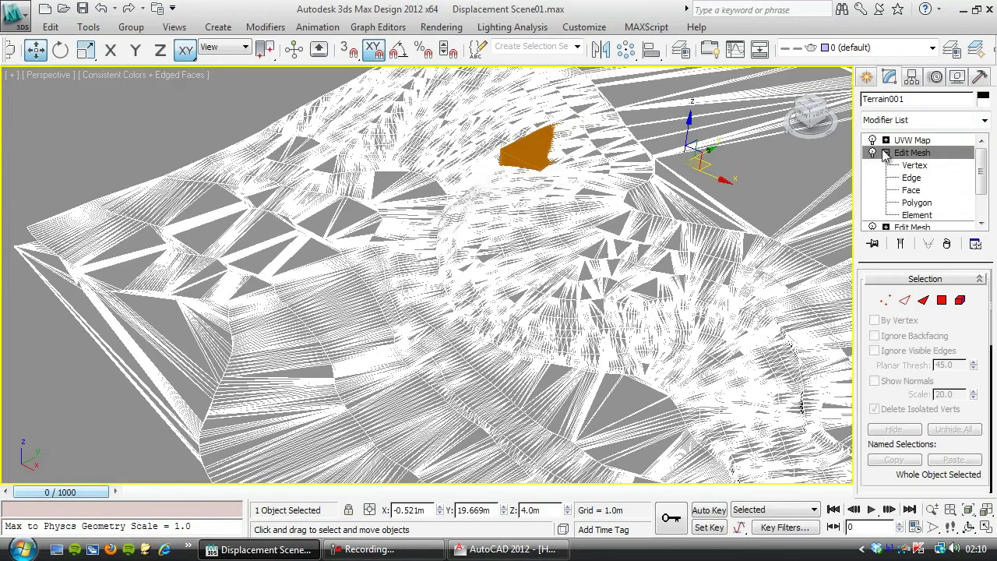
left_click(916, 215)
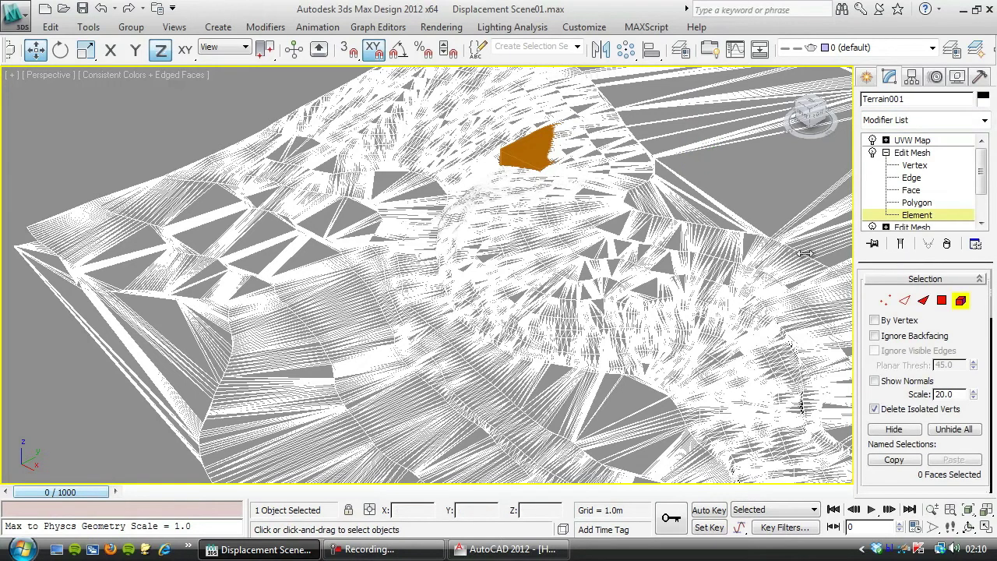
left_click(610, 300)
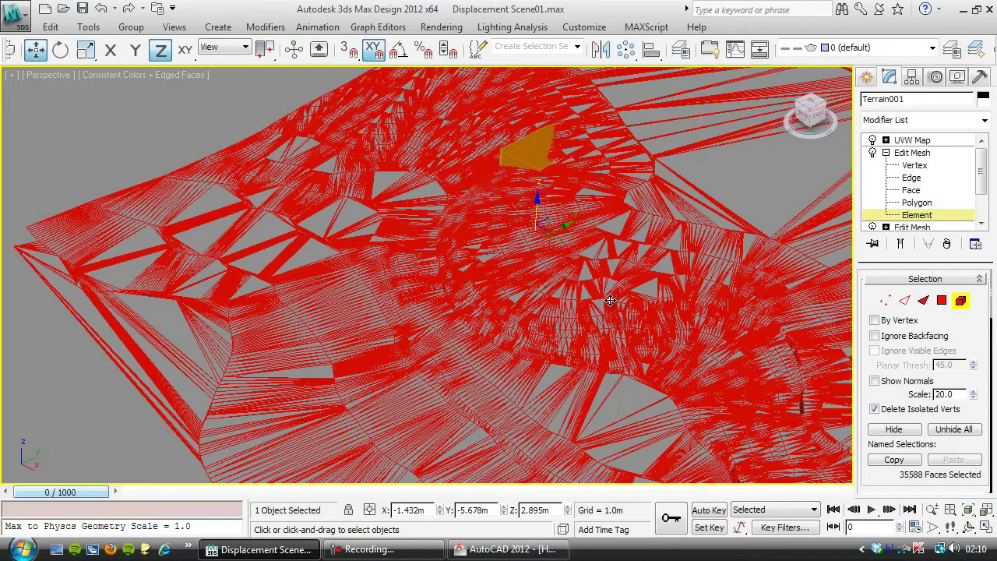
key("Delete")
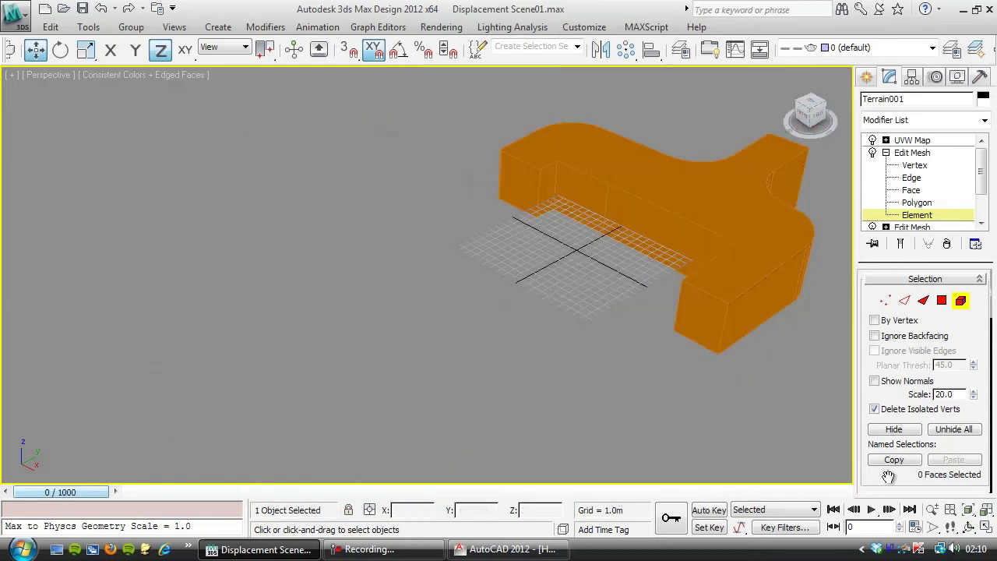
Attach the orange box object to Terrain001, exit Element level and select the UVW Map.
scroll(886, 335, "down", 5)
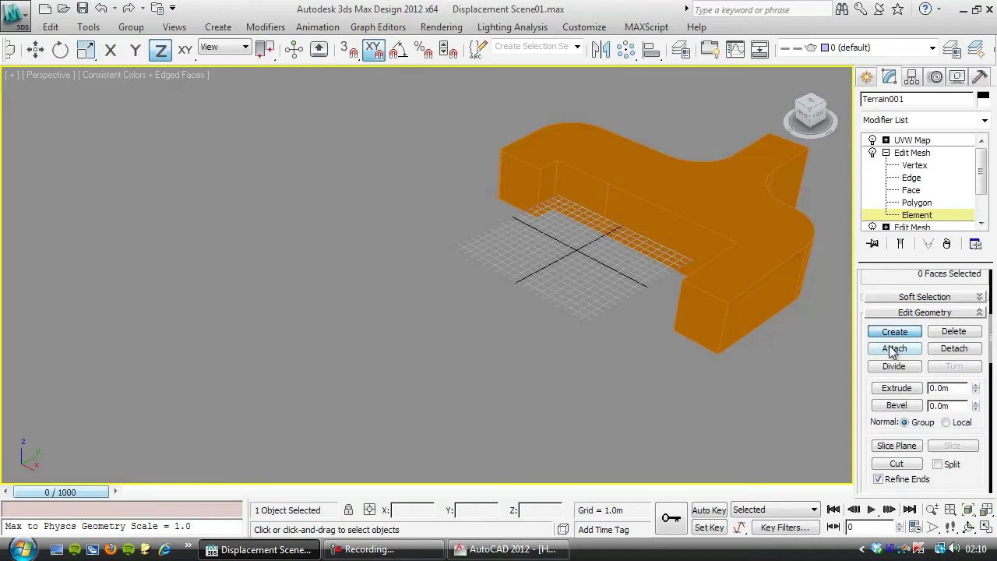
left_click(894, 348)
left_click(591, 171)
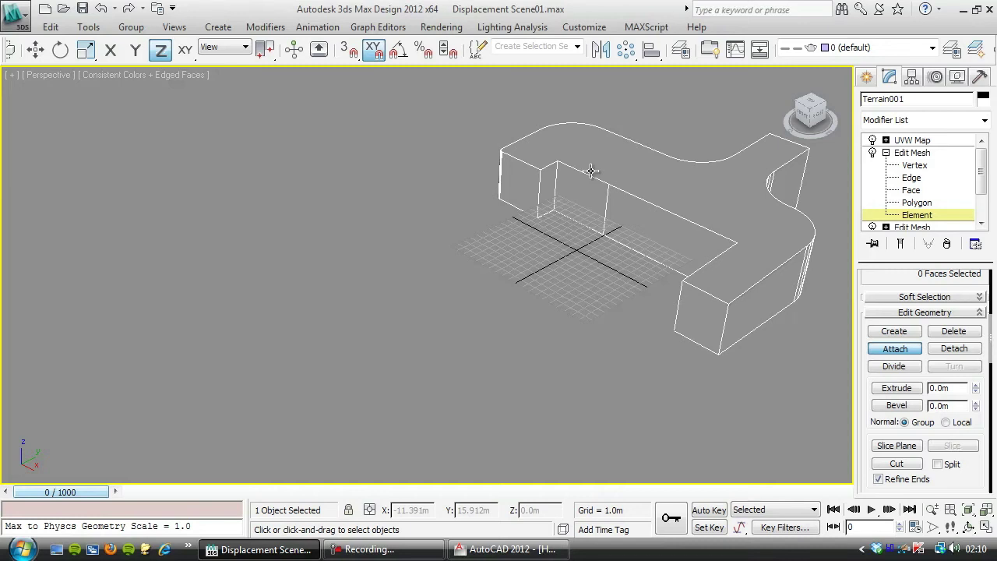
left_click(913, 216)
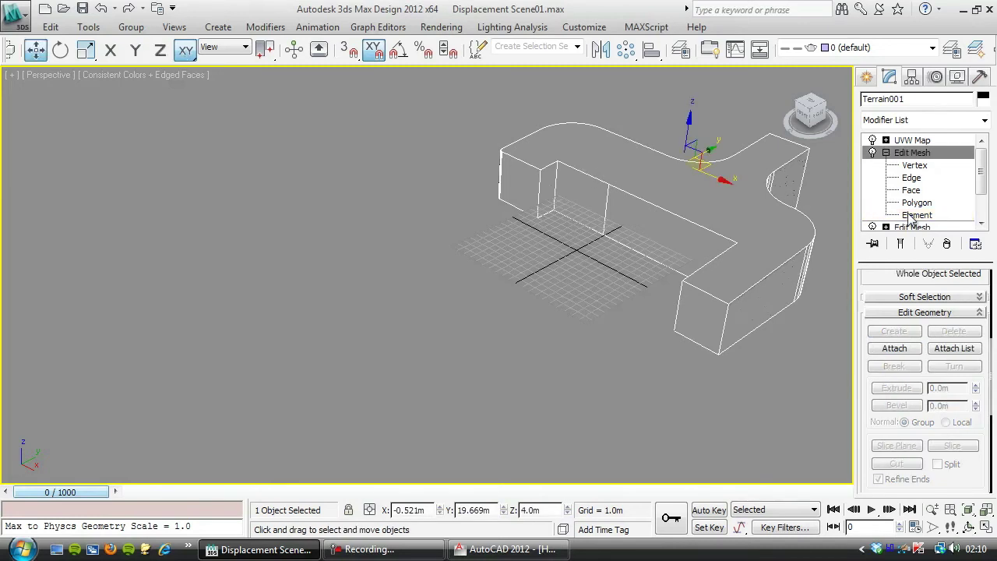
left_click(912, 141)
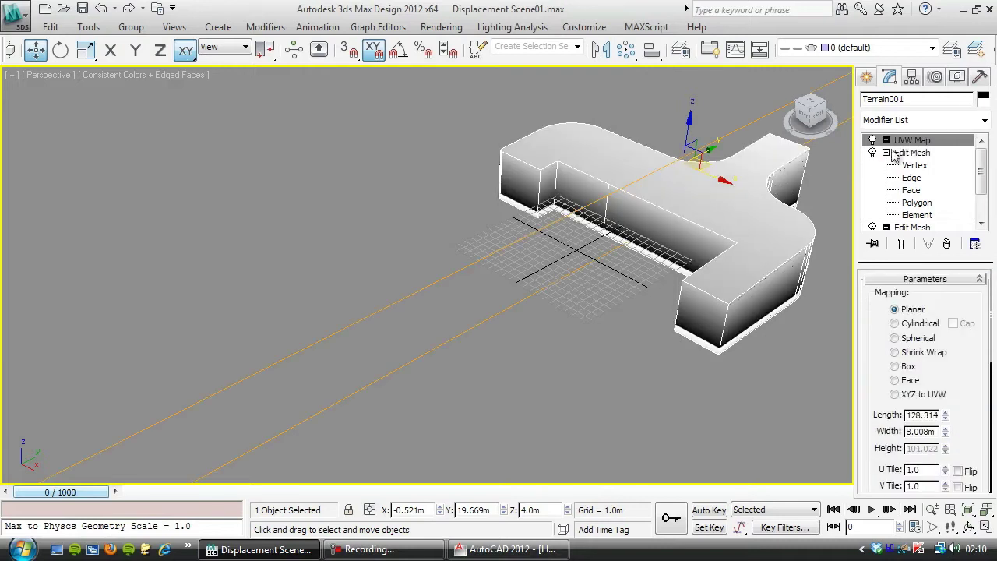
scroll(436, 327, "down", 3)
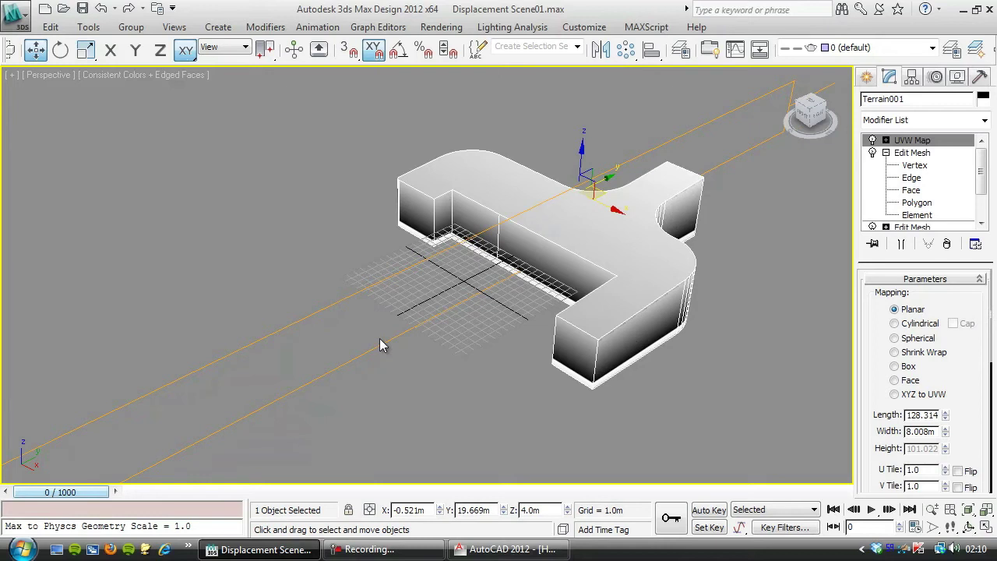
Switch to the Camera001 view and render it.
key("c")
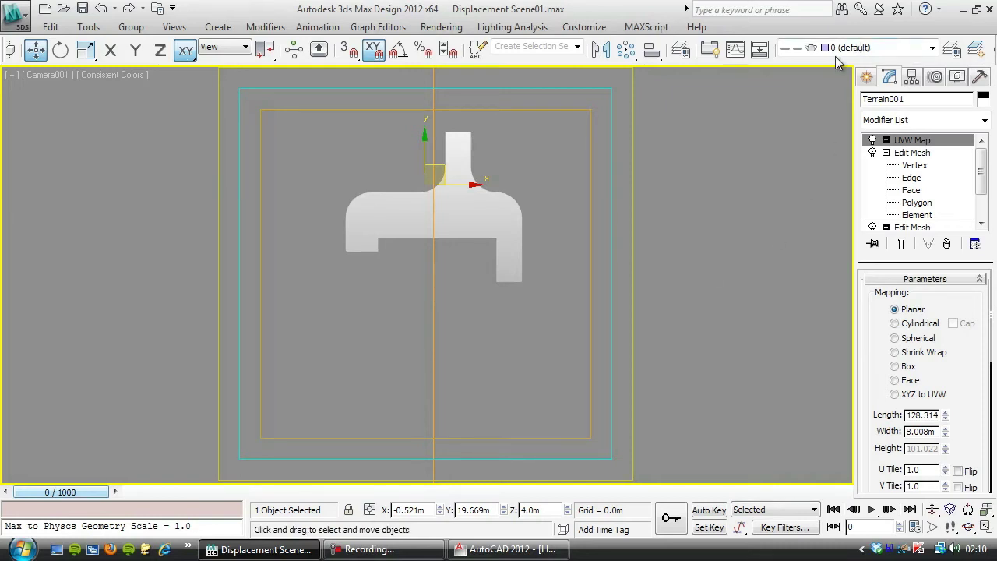
left_click_drag(837, 56, 629, 75)
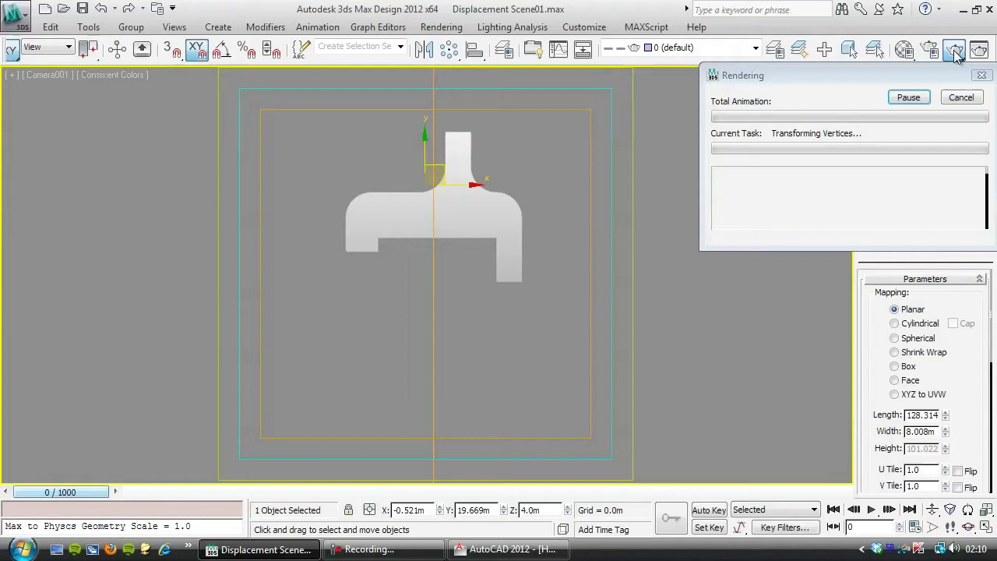
left_click(955, 51)
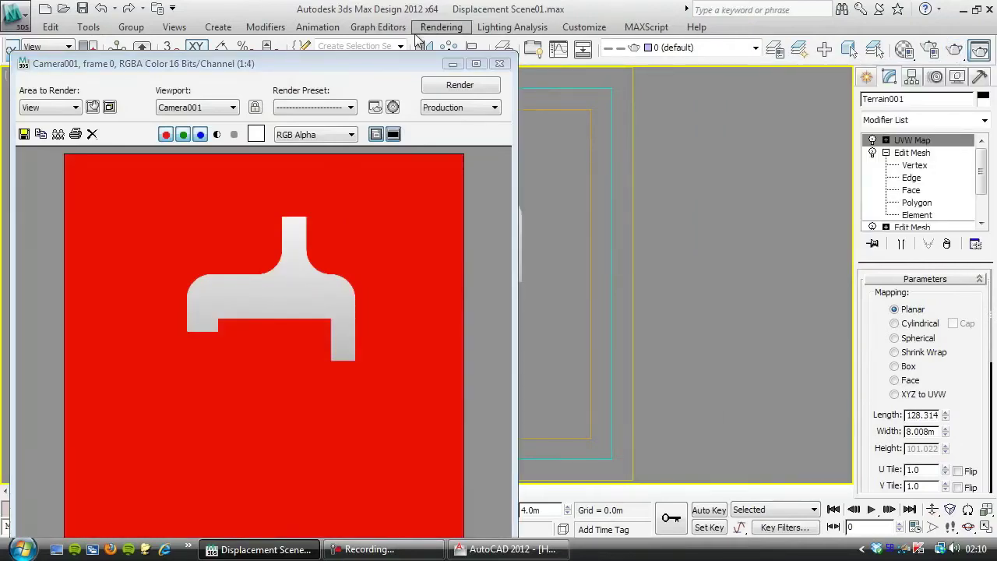
Set the environment background colour to black (0,0,0) and re-render the camera view.
left_click(438, 27)
left_click(467, 167)
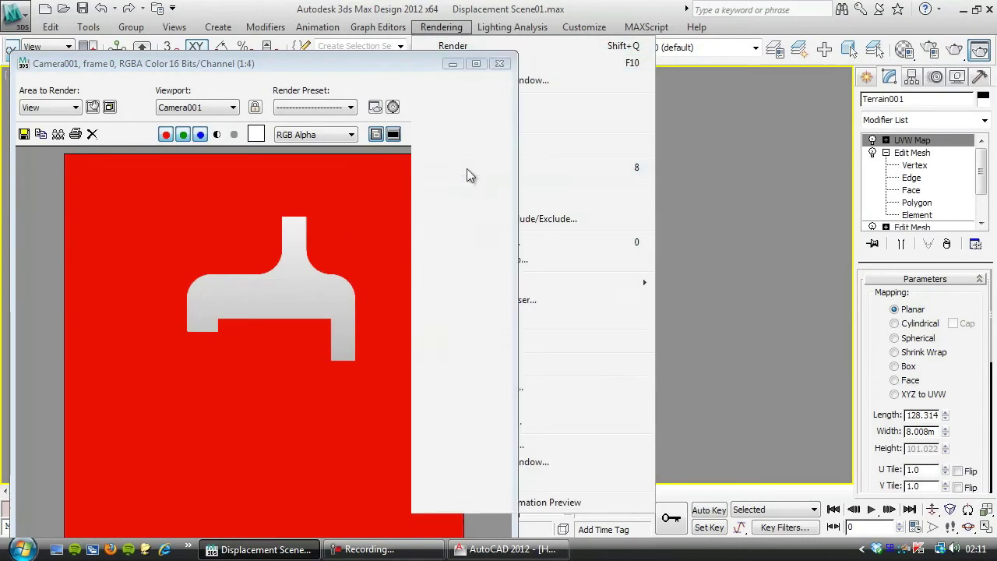
left_click(262, 136)
left_click(314, 216)
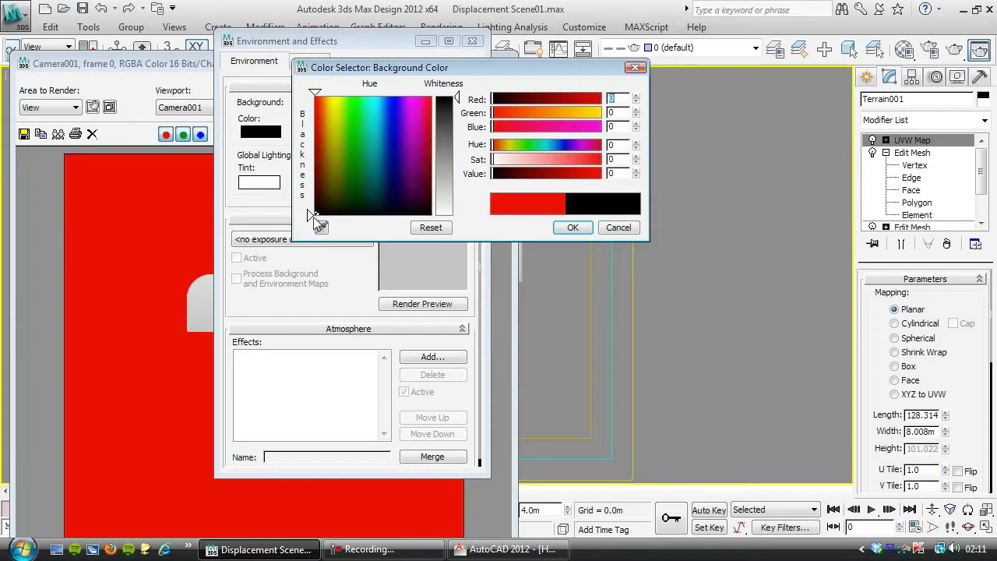
left_click(571, 227)
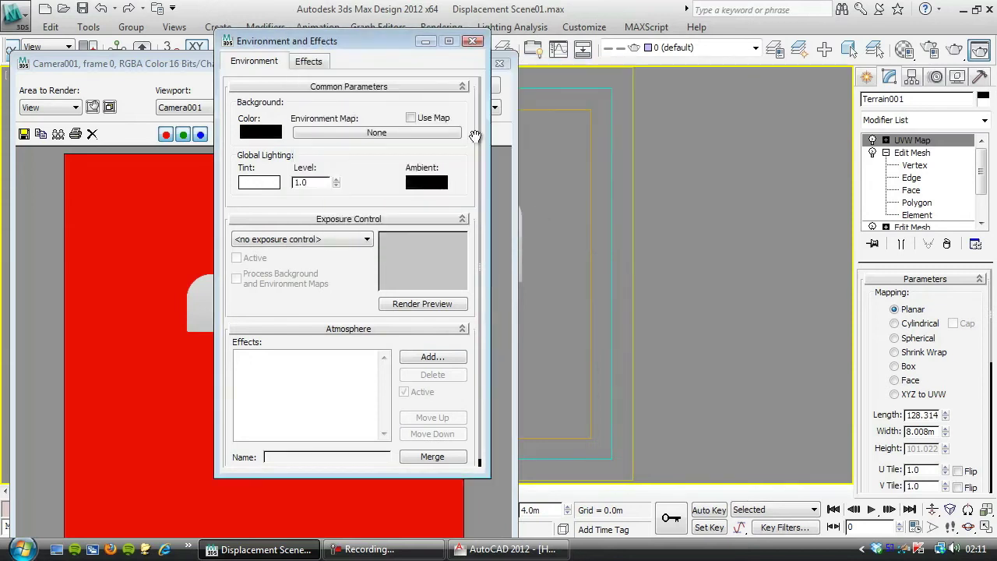
left_click(472, 41)
left_click(469, 88)
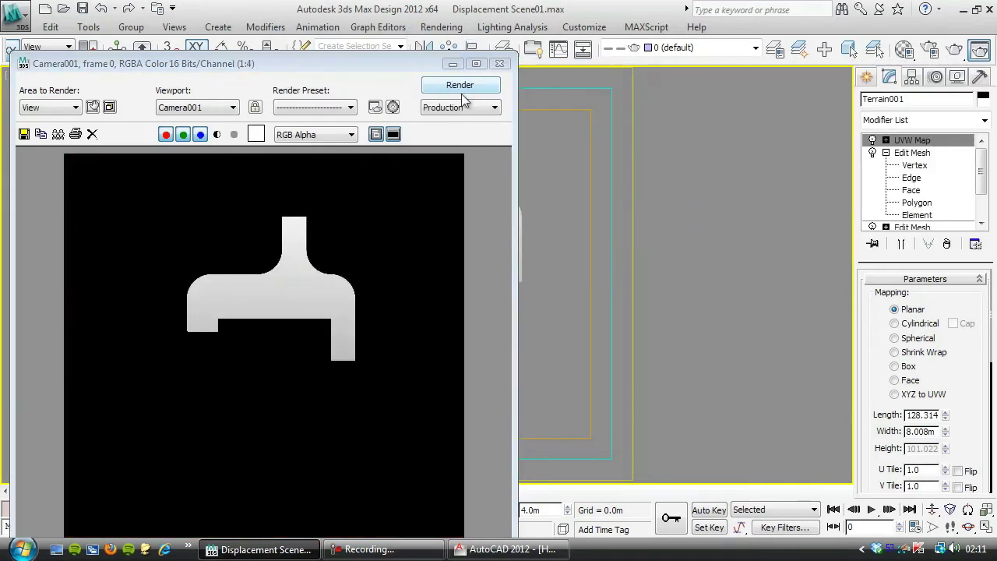
left_click_drag(359, 67, 491, 33)
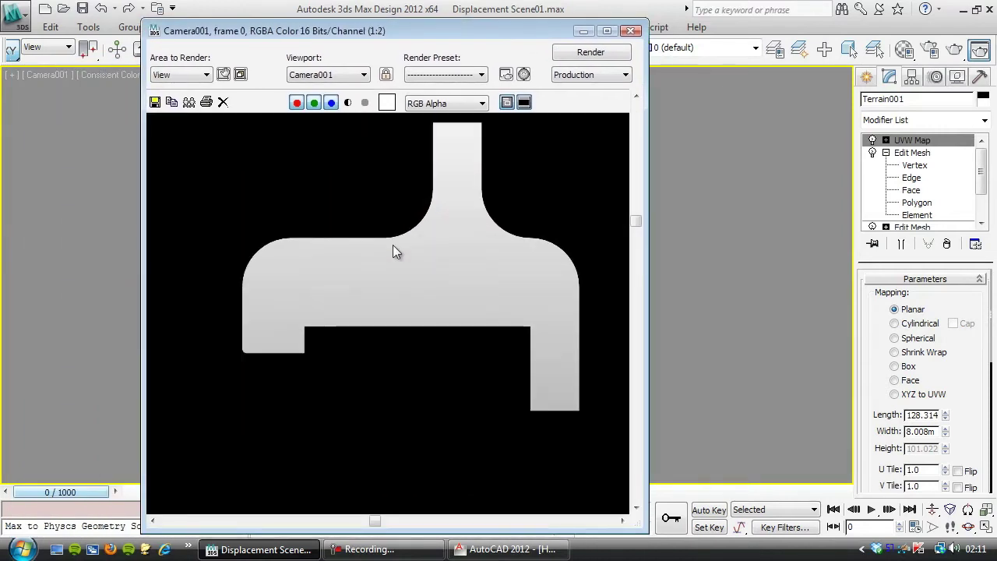
Save the render as Displacement02.tga in the House by the Sea folder, accepting the Targa options.
scroll(392, 245, "up", 1)
left_click(155, 102)
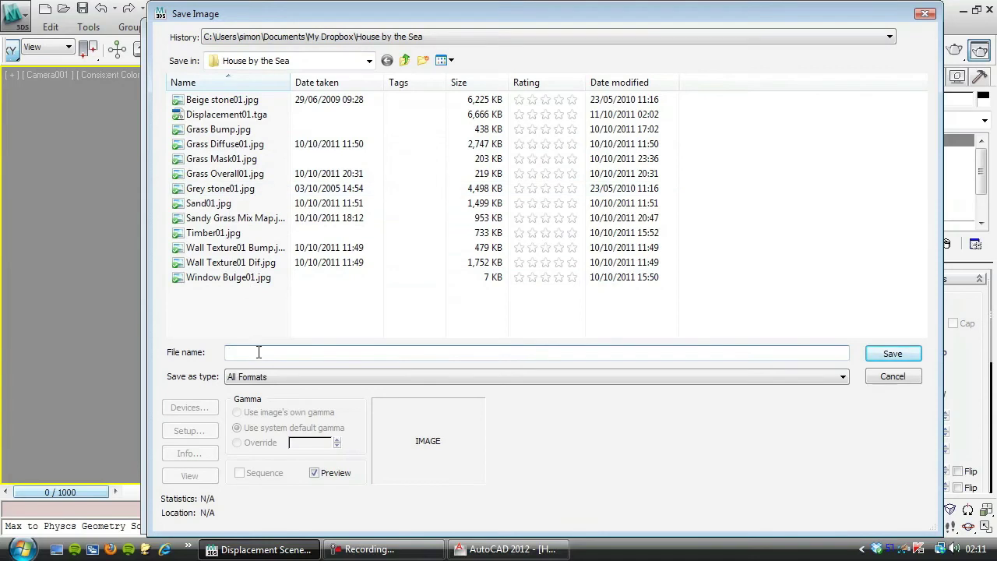
type("Dis")
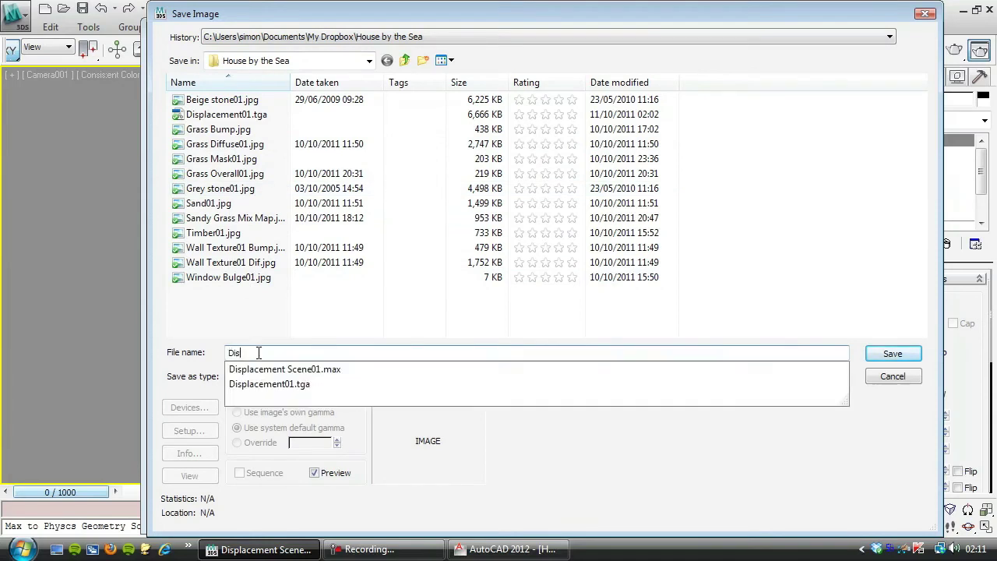
type("placement02.tga")
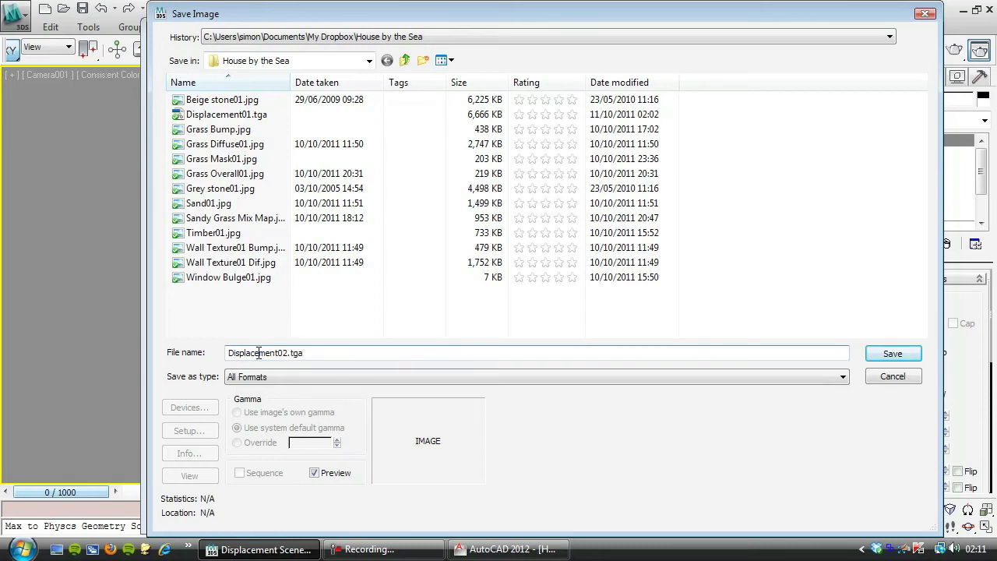
key("Return")
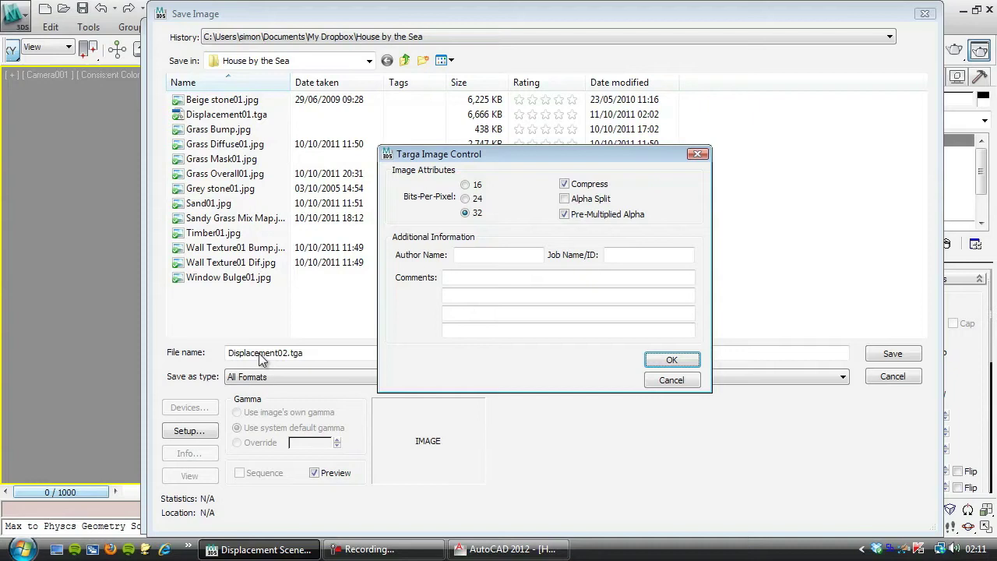
key("Return")
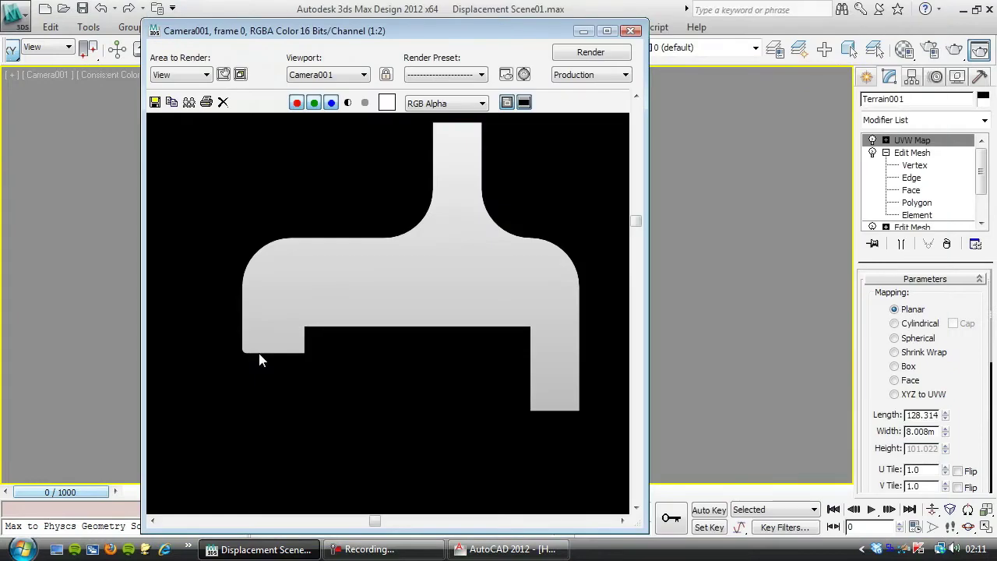
Close the frame window and maximize the Perspective viewport.
left_click(633, 30)
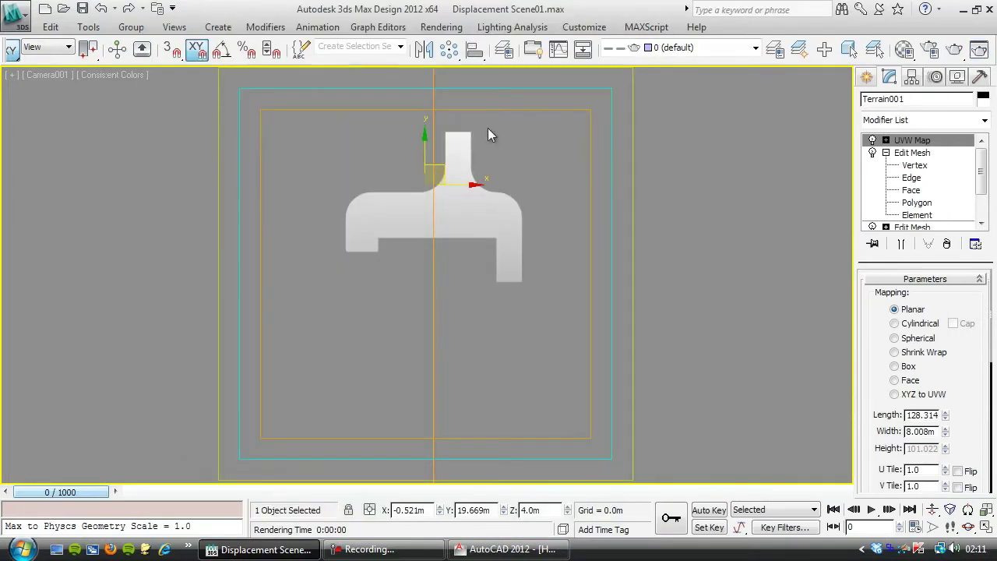
key("alt+w")
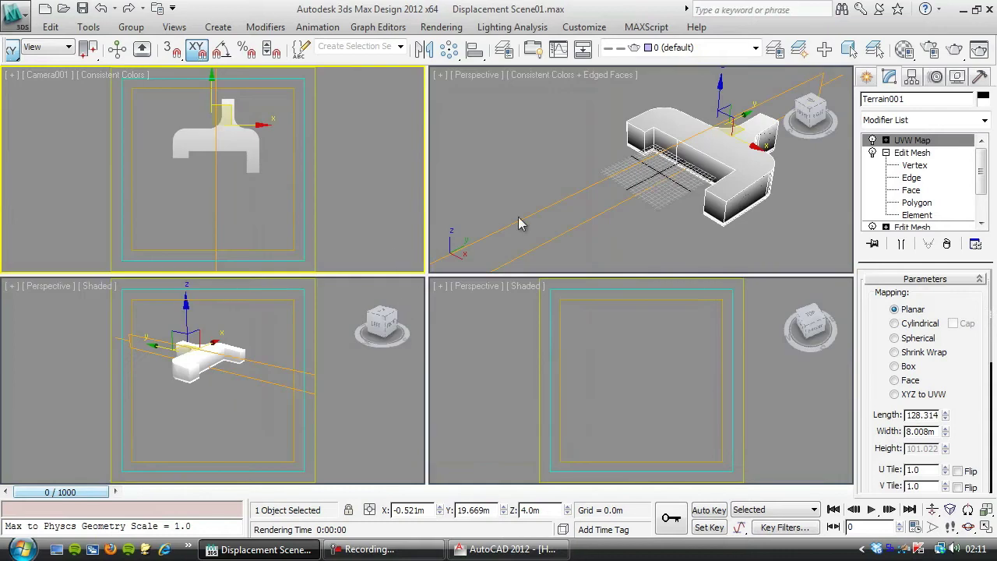
middle_click_drag(518, 217, 527, 226)
key("alt+w")
scroll(409, 249, "down", 5)
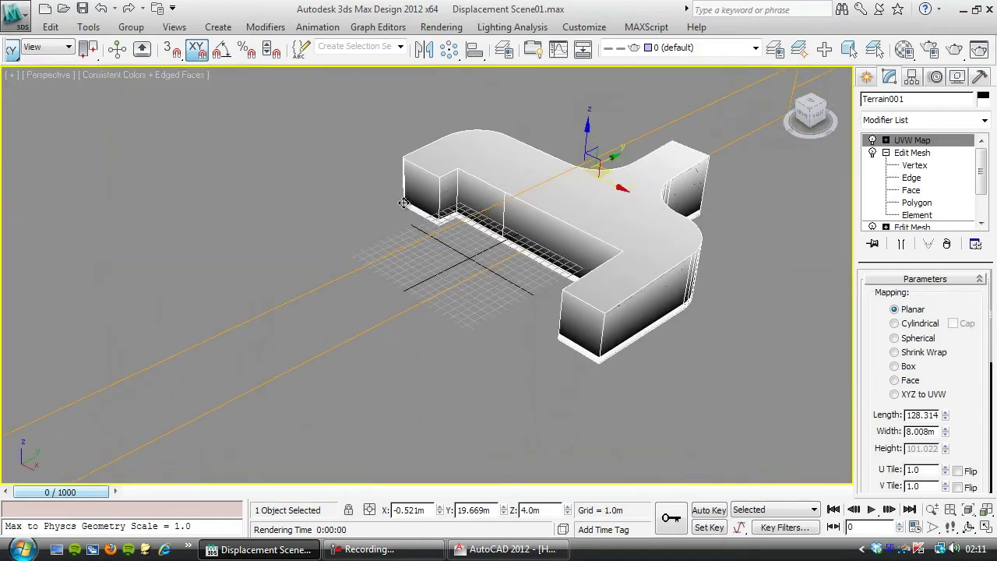
Toggle Edit Mesh off and on to compare displaced and blocky terrain, leaving it enabled.
left_click(872, 153)
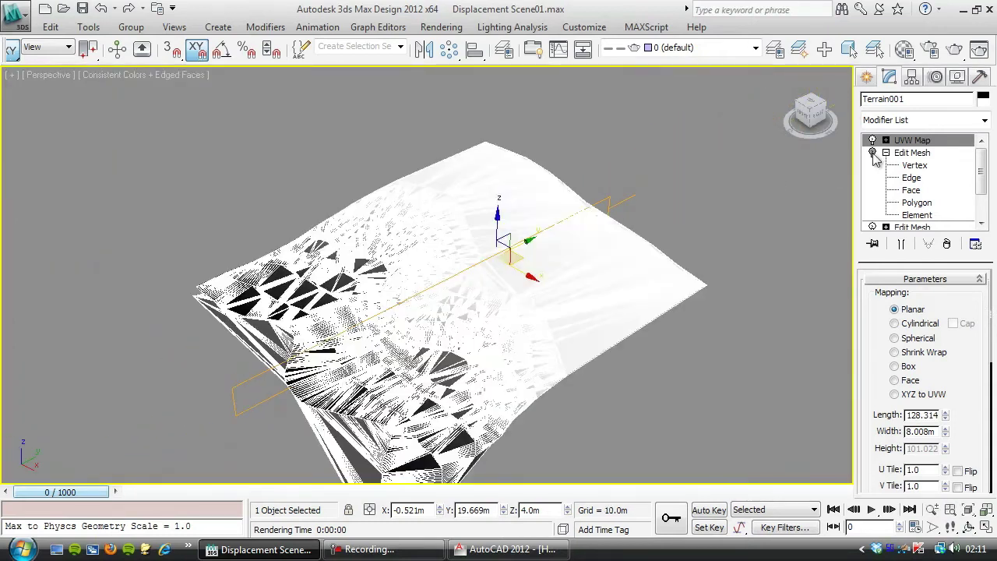
left_click(872, 153)
left_click(872, 152)
left_click(873, 153)
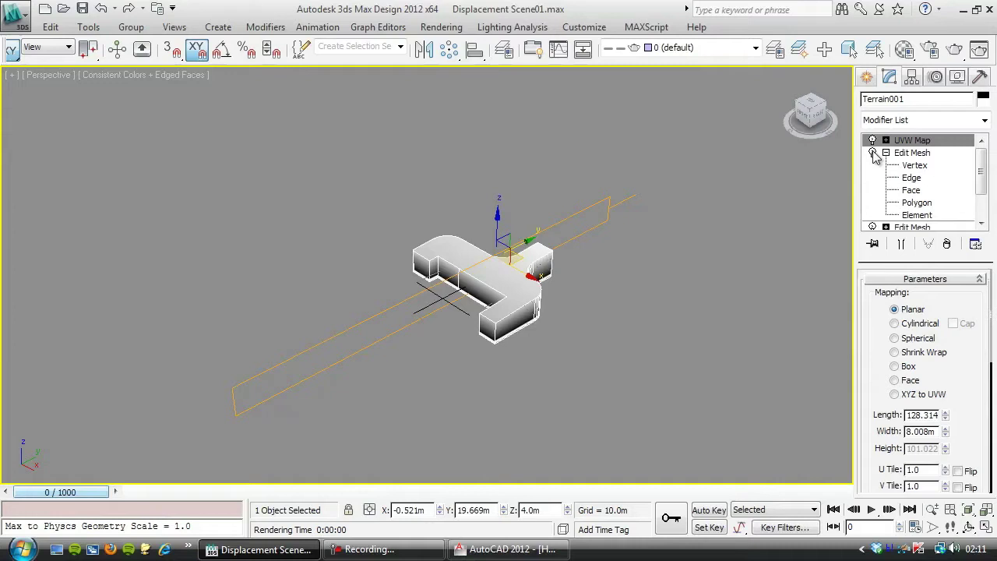
left_click(873, 153)
left_click(872, 153)
left_click(873, 153)
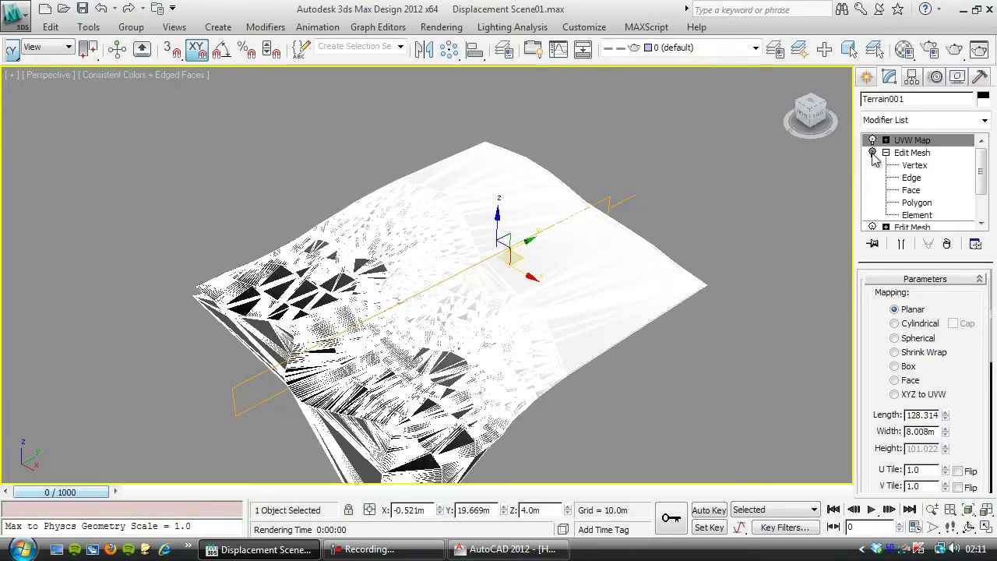
left_click(872, 153)
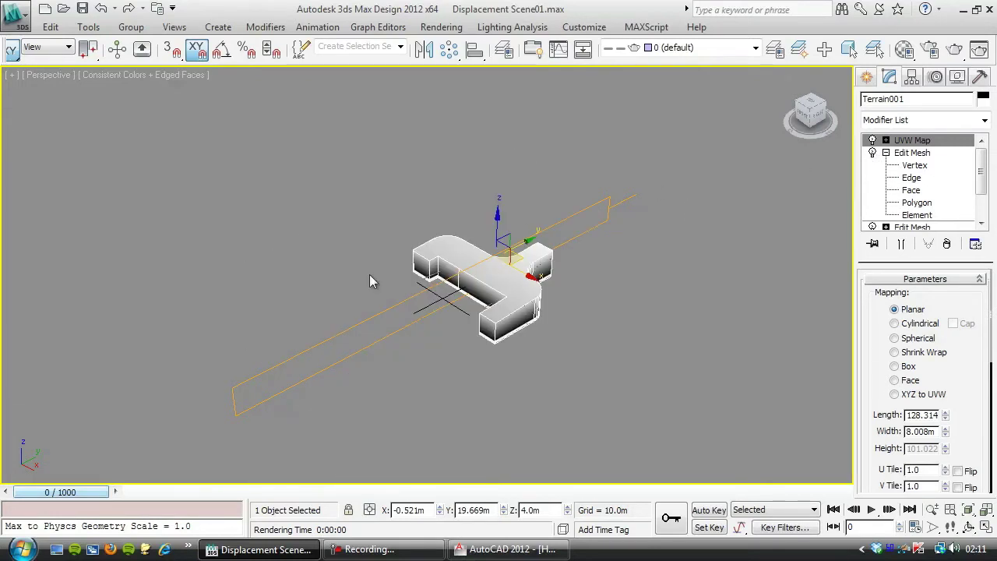
Unhide the Displaced Mesh01 terrain and select it.
right_click(383, 178)
left_click(386, 168)
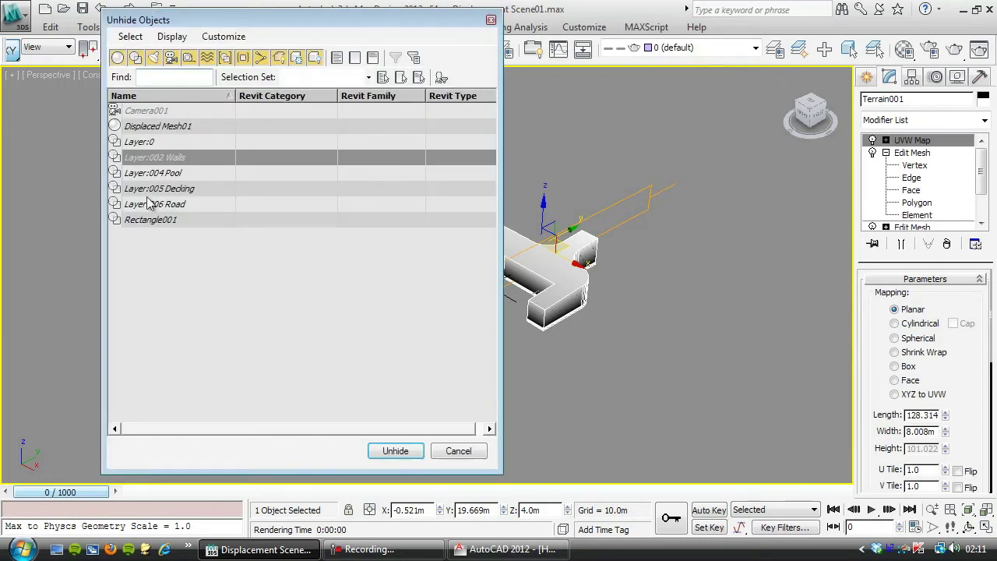
double_click(154, 127)
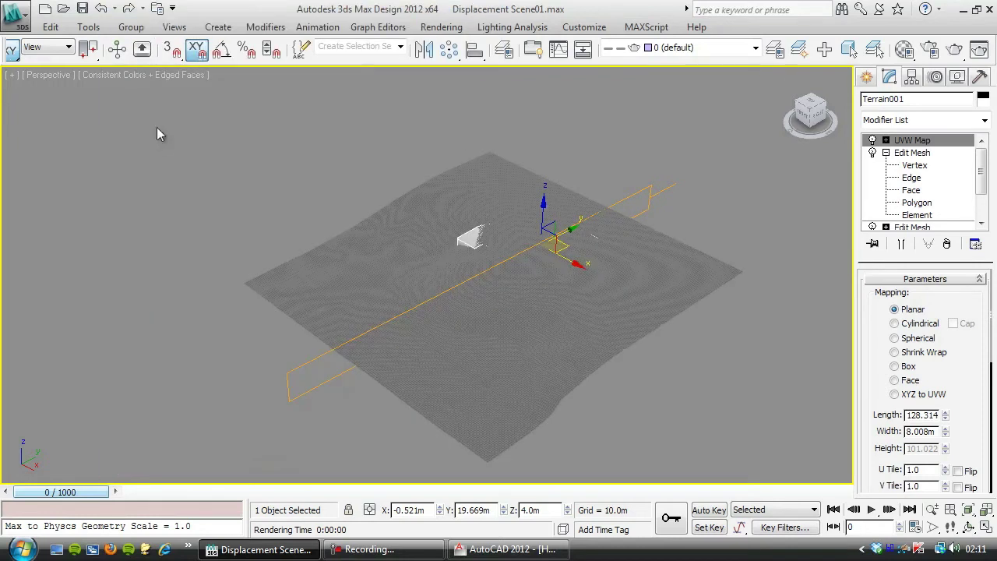
left_click(390, 241)
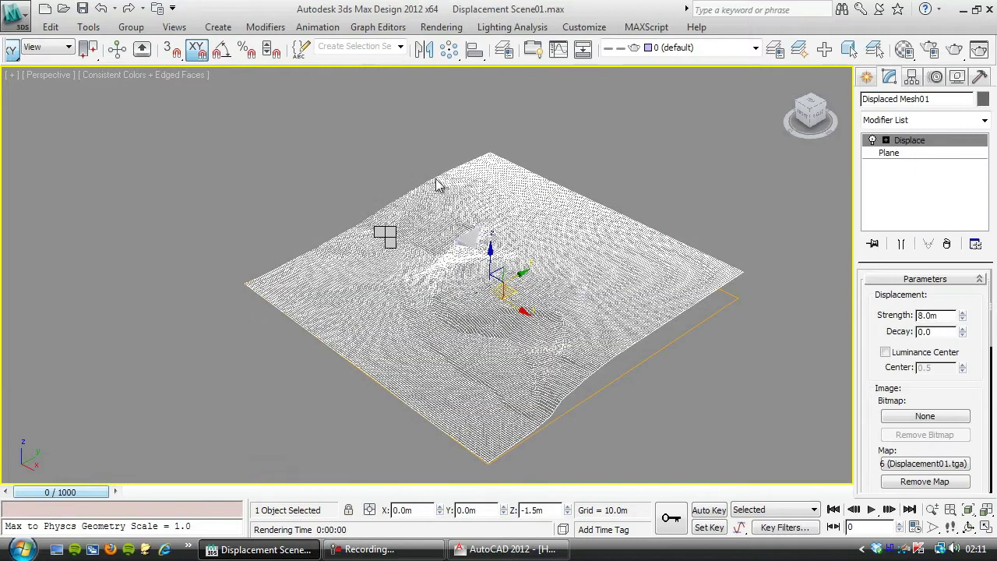
Give the terrain Realistic viewport shading and recentre the view on it.
key("F3")
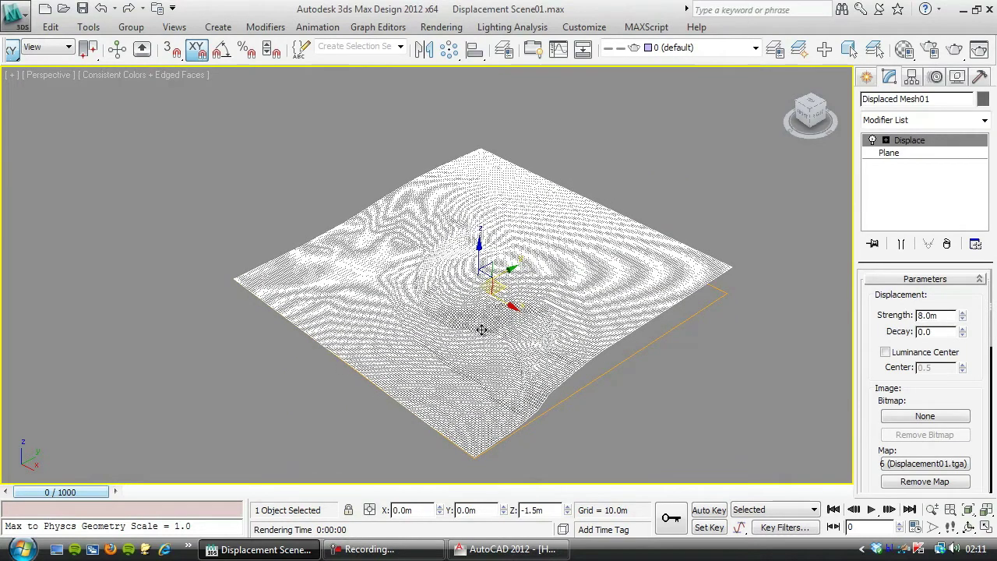
key("F3")
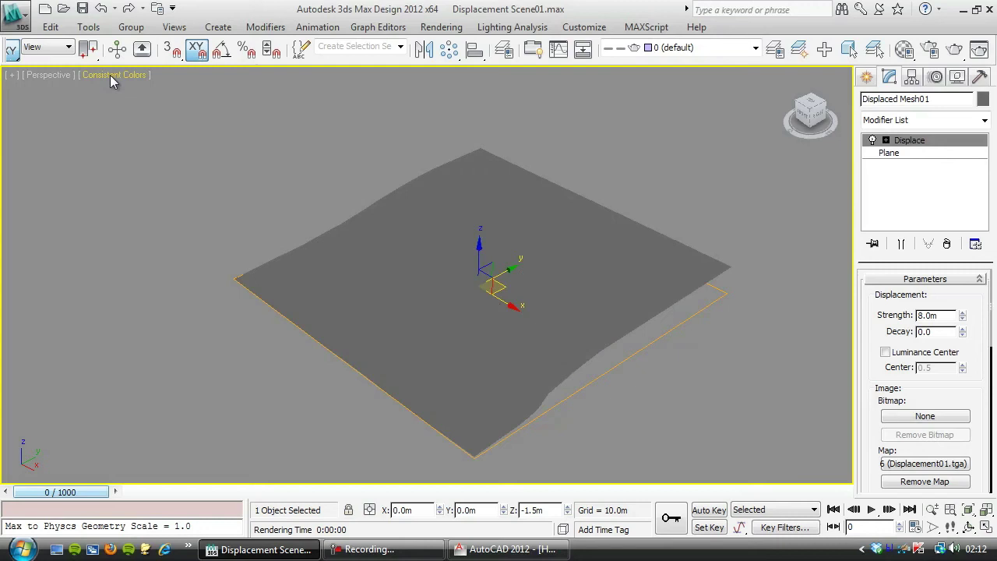
left_click(112, 75)
left_click(145, 94)
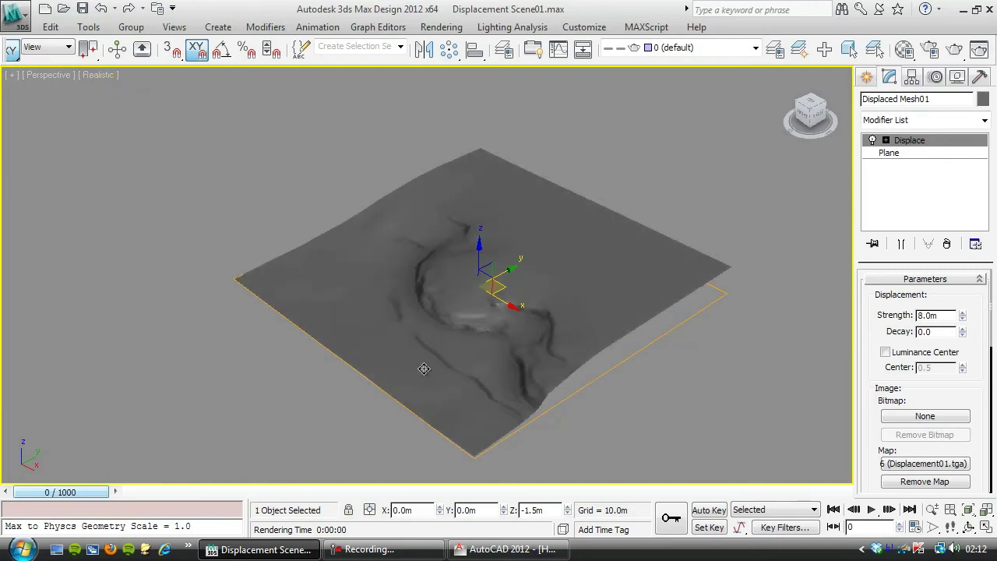
middle_click_drag(418, 367, 392, 329)
scroll(392, 329, "up", 6)
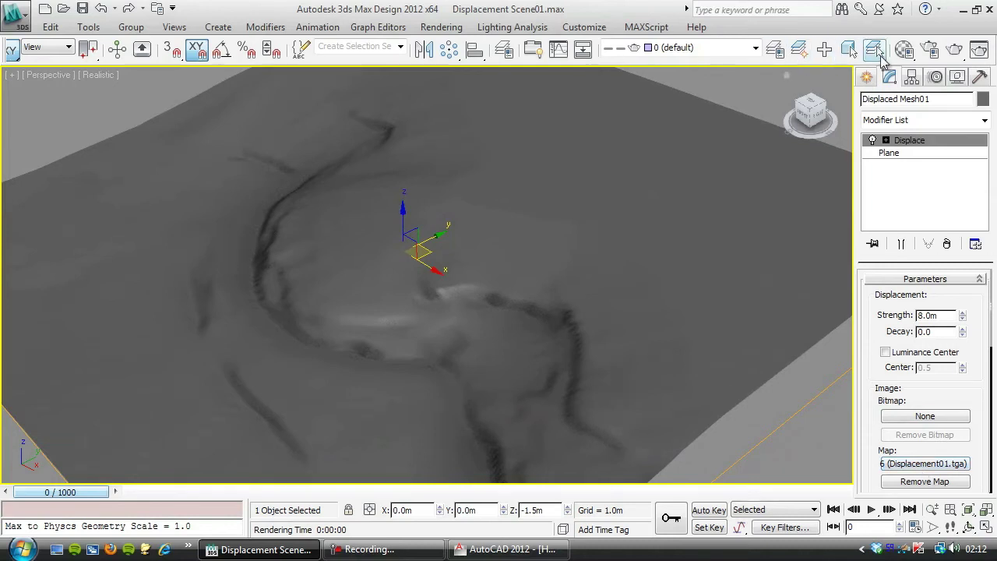
Copy the Displace map into a Material Editor slot and convert it to Composite, keeping the old map as a sub-map.
left_click(904, 49)
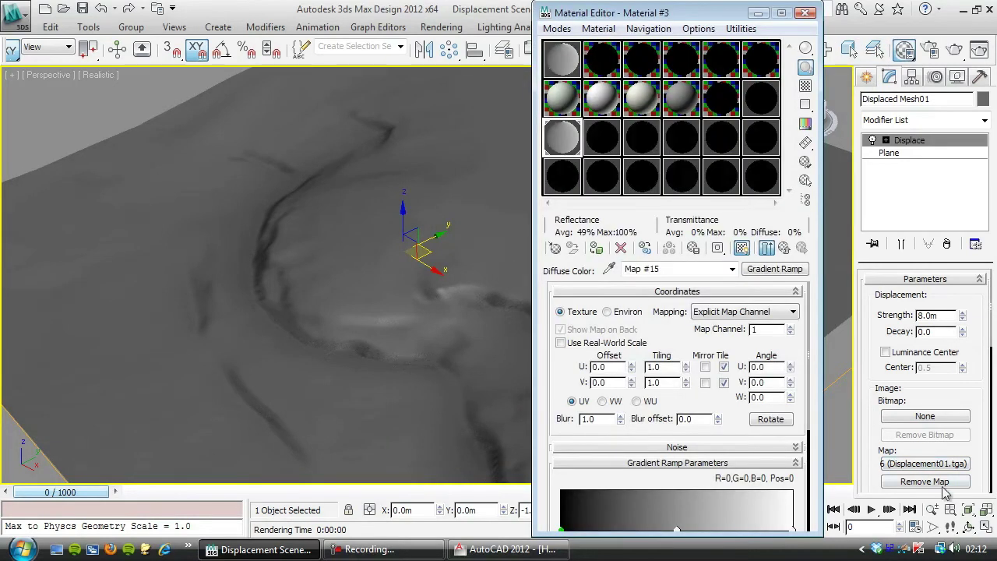
left_click_drag(935, 466, 580, 64)
left_click(645, 320)
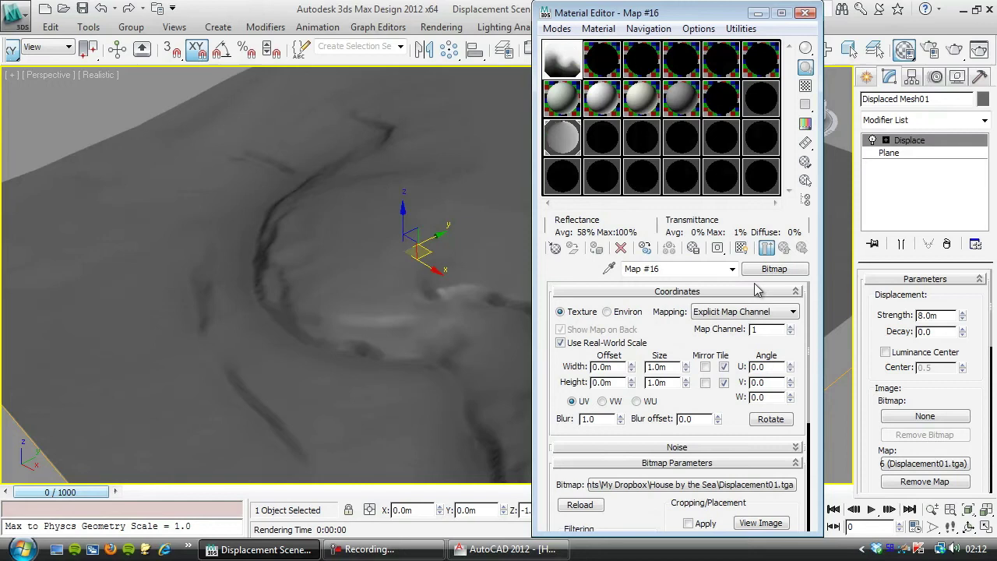
left_click(773, 270)
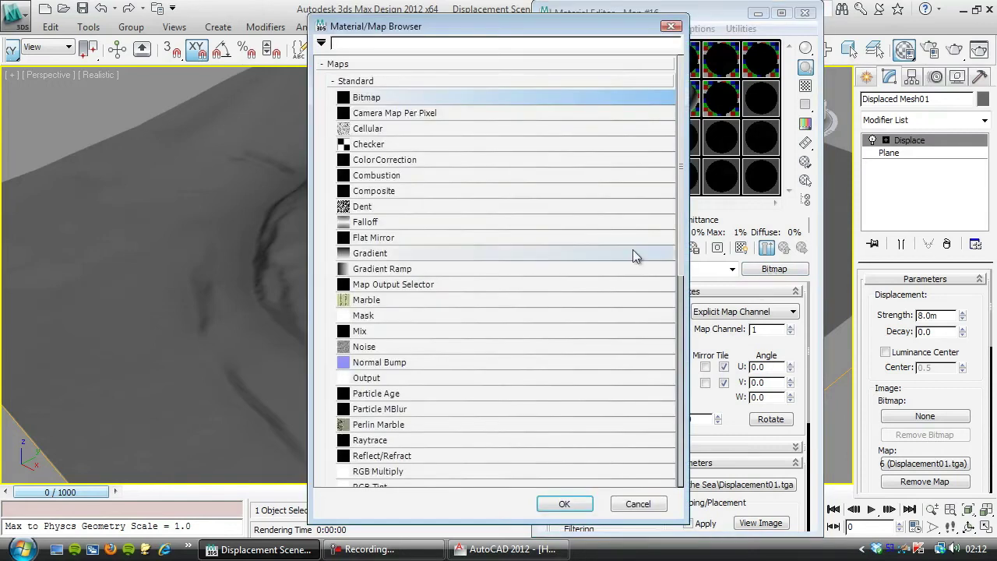
double_click(373, 191)
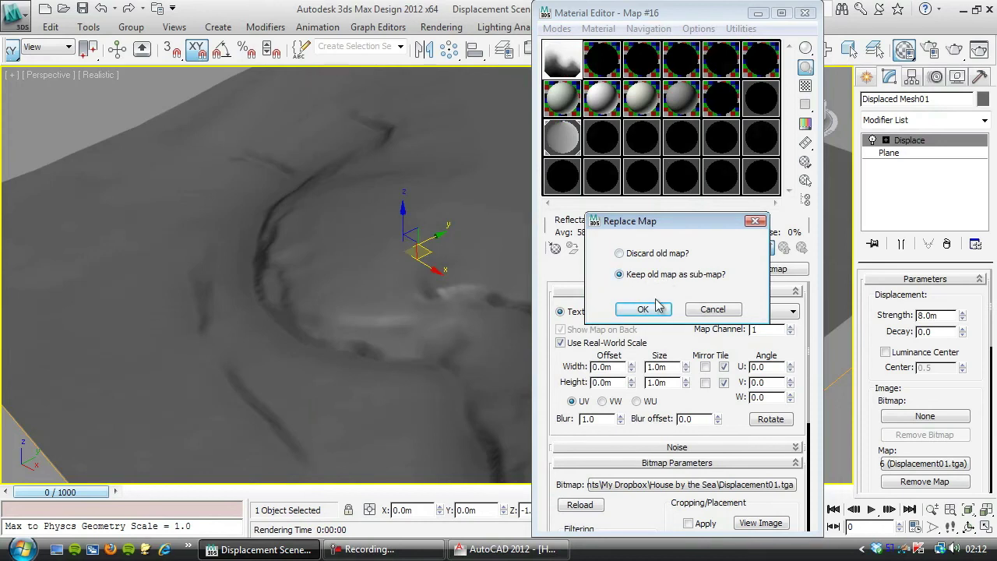
left_click(644, 309)
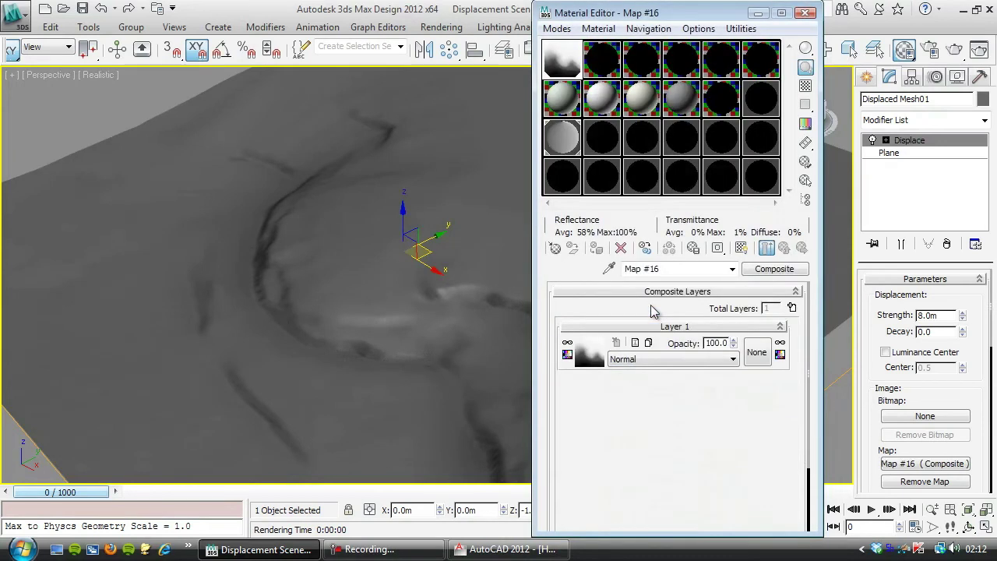
Add a second composite layer using Displacement02.tga, then inspect the driveway cut in the terrain.
left_click(792, 309)
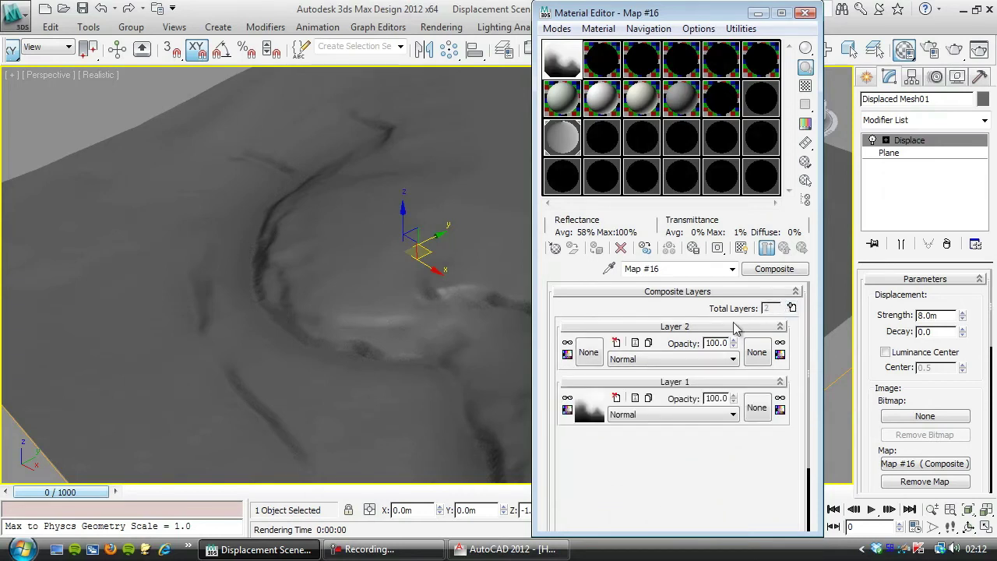
left_click(590, 353)
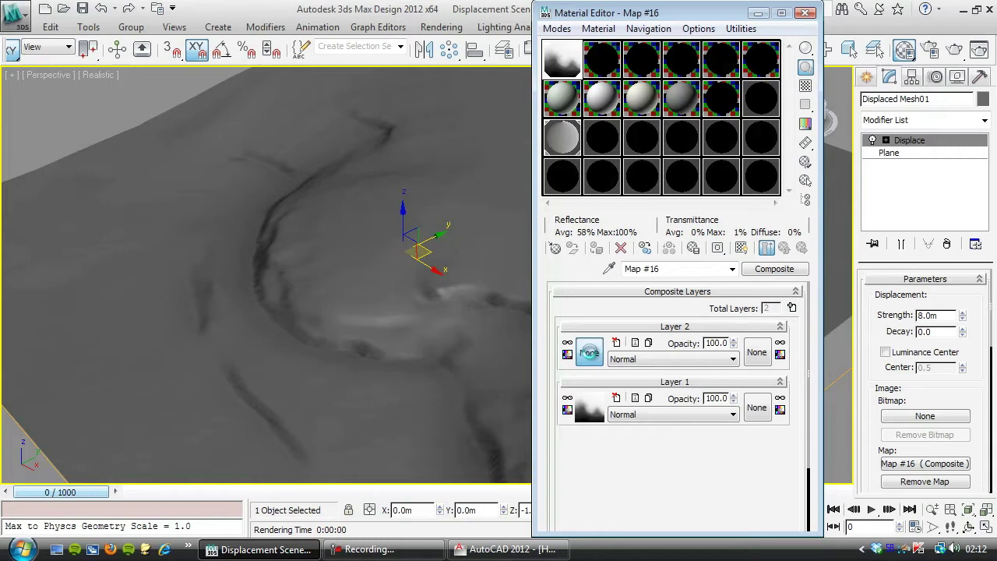
double_click(367, 98)
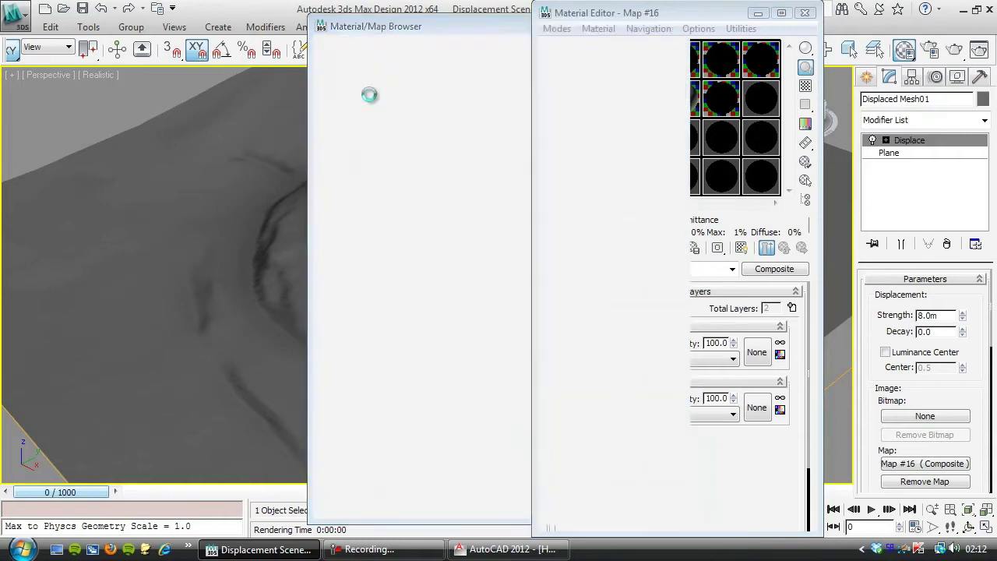
left_click(90, 117)
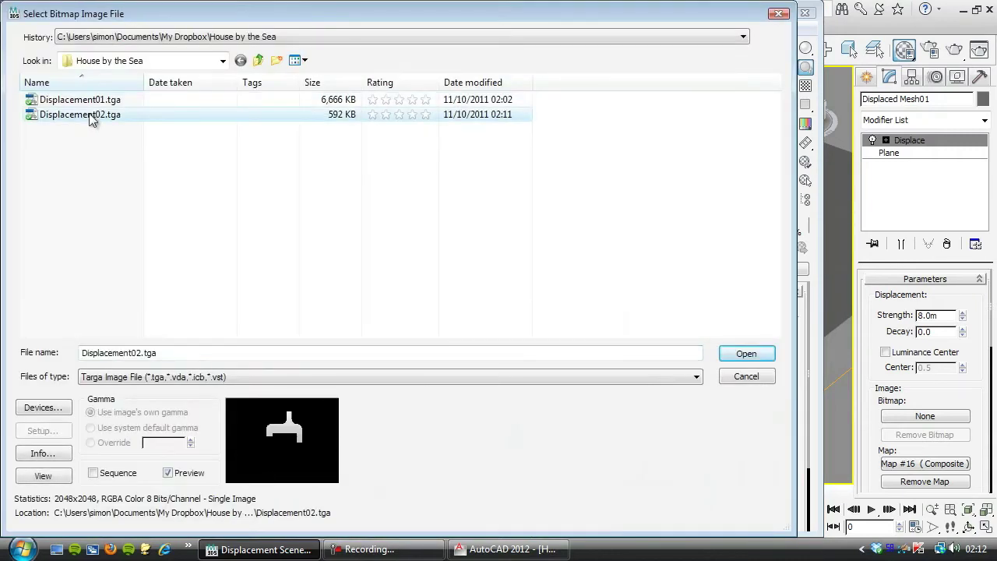
left_click(745, 353)
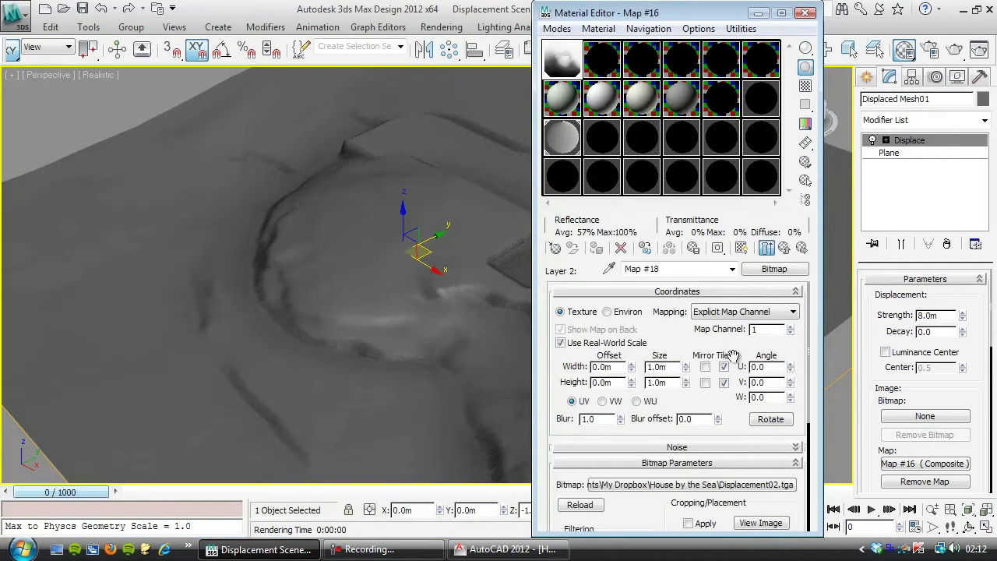
middle_click_drag(442, 232, 287, 296)
middle_click_drag(406, 280, 222, 400, "alt")
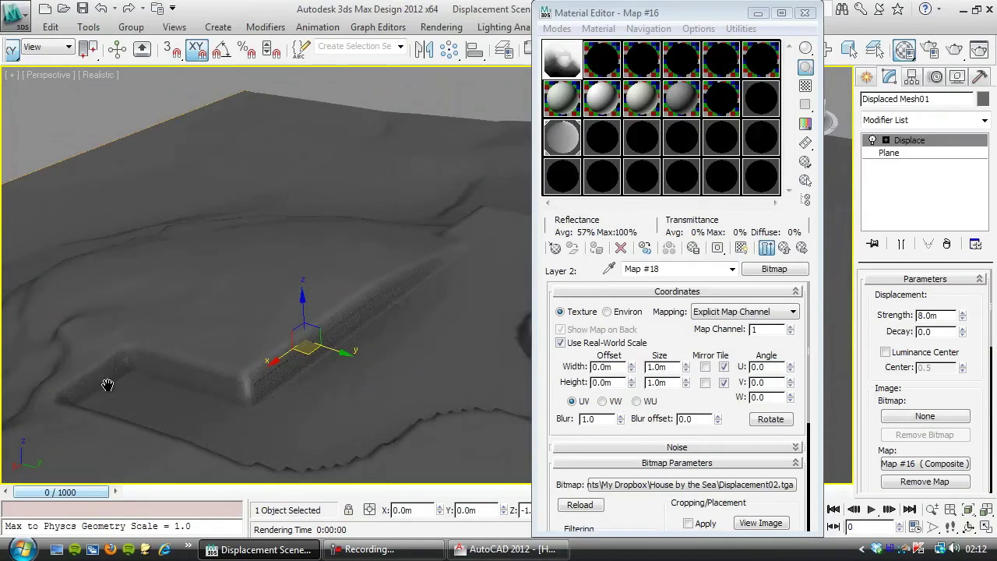
scroll(330, 392, "up", 5)
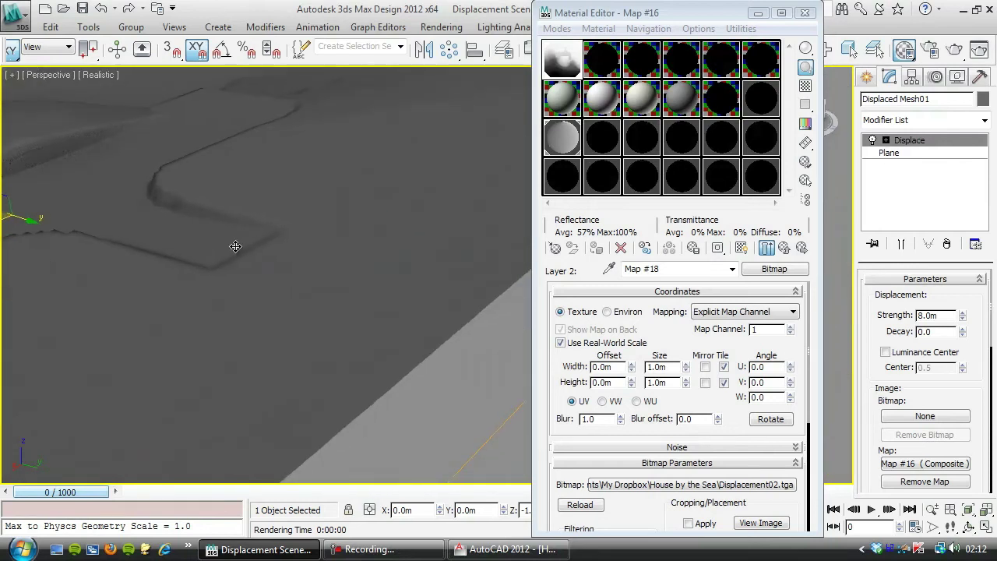
middle_click_drag(133, 289, 409, 336, "alt")
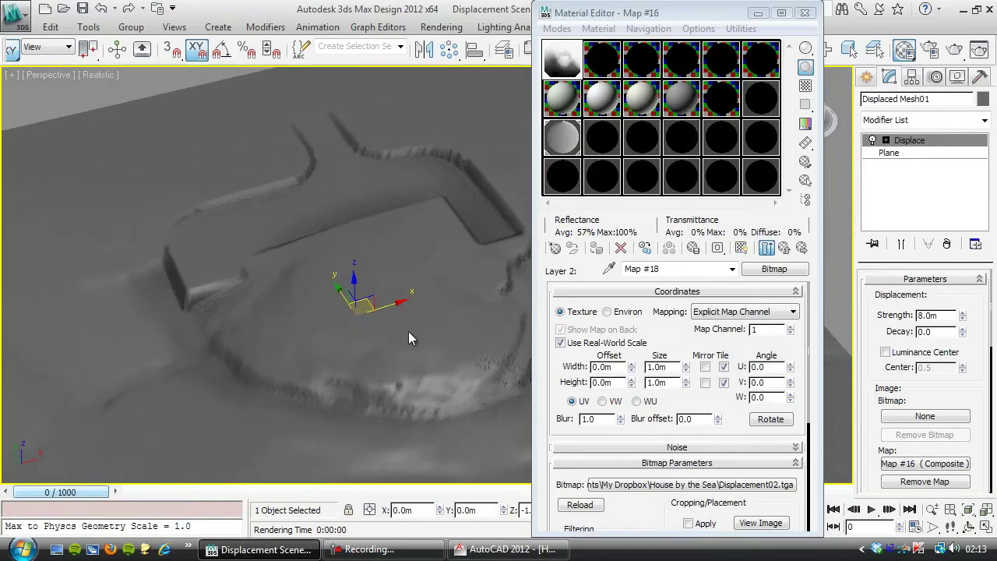
left_click(786, 248)
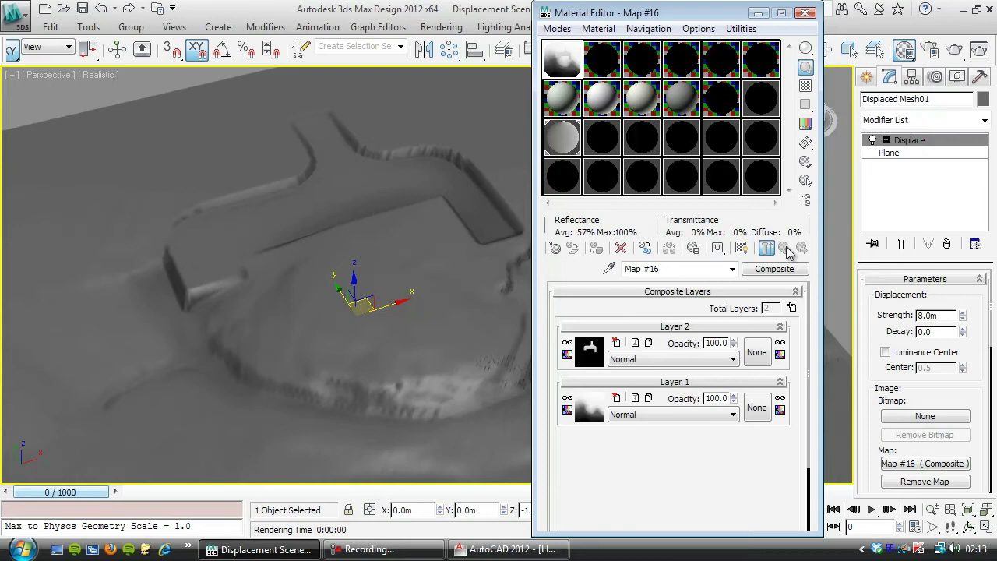
Toggle Layer 1 and Layer 2 visibility to compare their effects, then add colour correction to Layer 2.
left_click(568, 398)
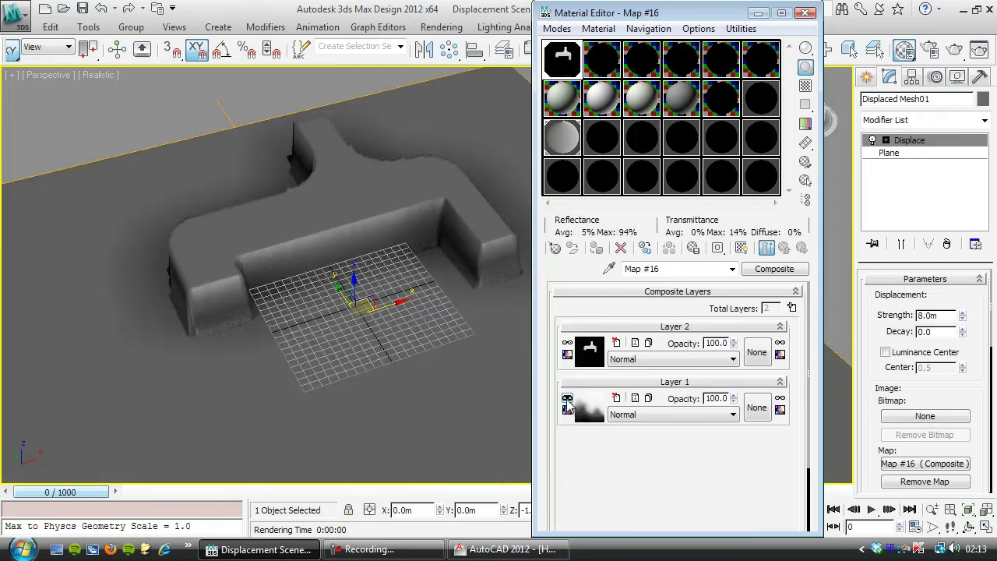
left_click(567, 398)
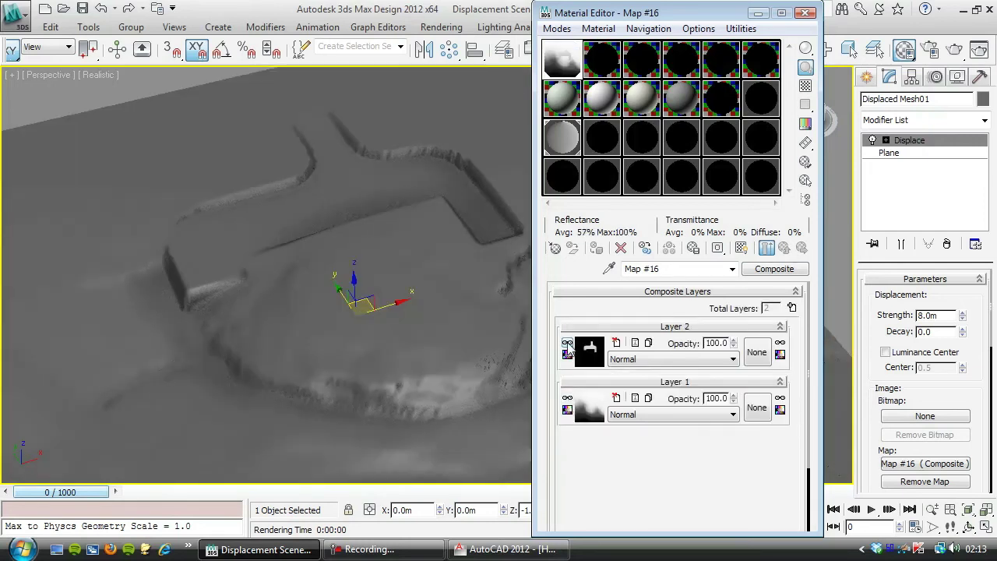
left_click(567, 344)
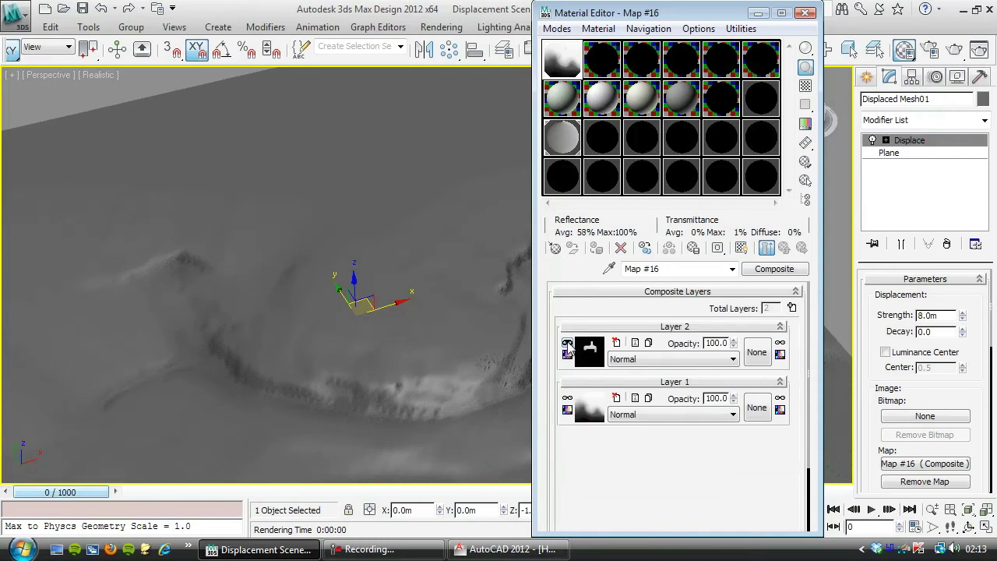
left_click(567, 343)
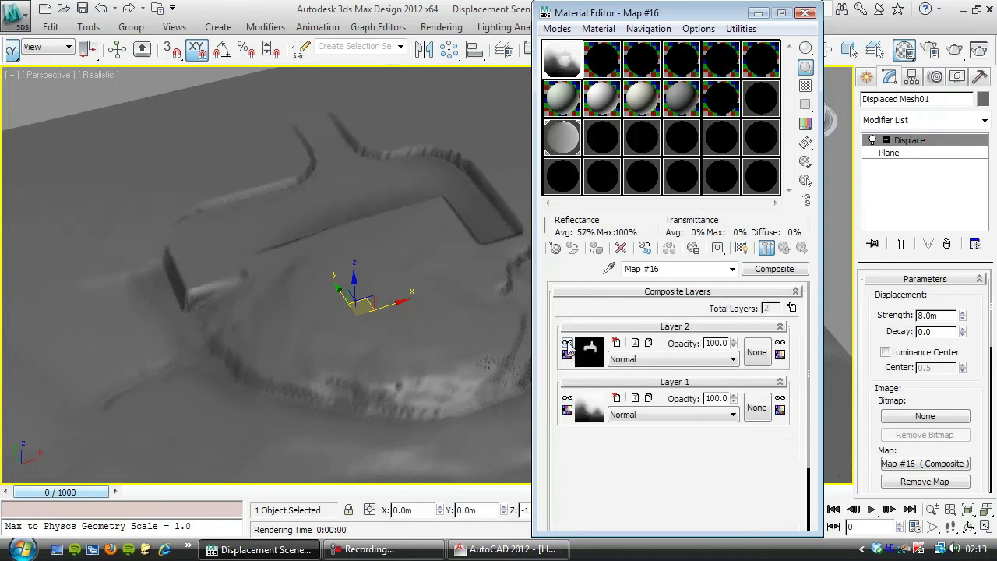
left_click(568, 344)
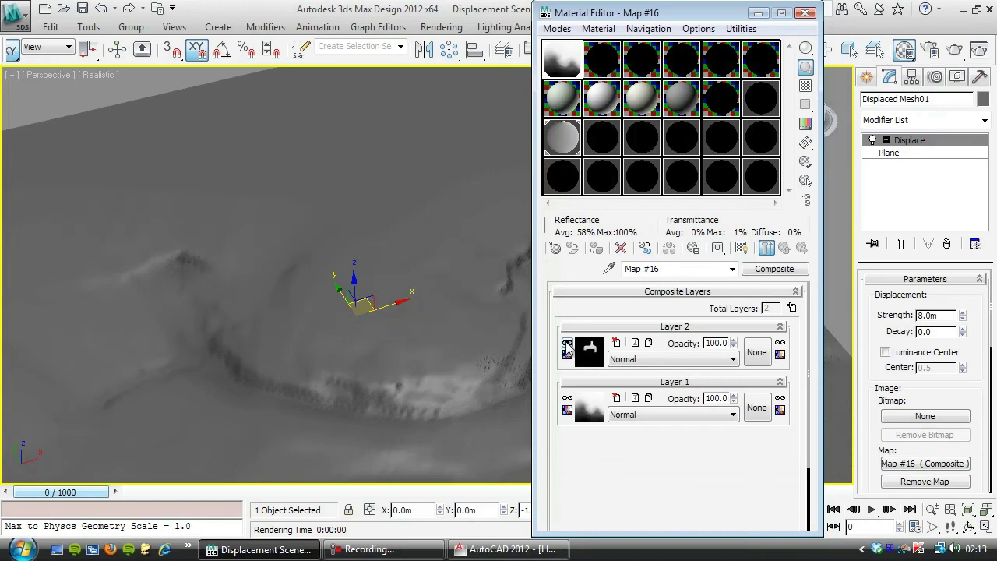
left_click(567, 344)
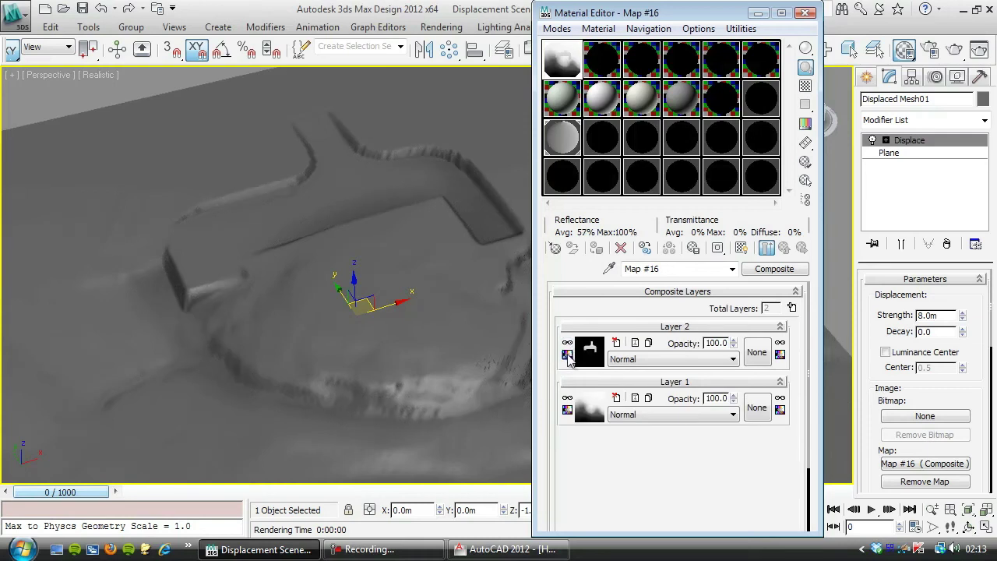
left_click(567, 355)
Test the Color Correction brightness, reset Brightness to 0, and close the Material Editor.
scroll(623, 390, "down", 5)
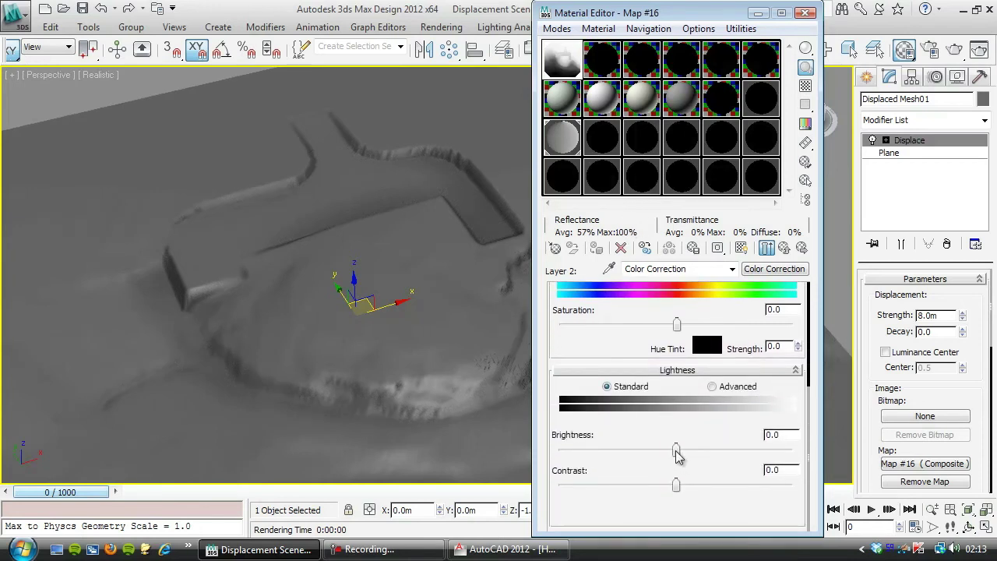
mouse_move(676, 450)
left_mouse_down()
mouse_move(656, 451)
mouse_move(717, 450)
mouse_move(645, 445)
mouse_move(701, 450)
mouse_move(677, 447)
left_mouse_up()
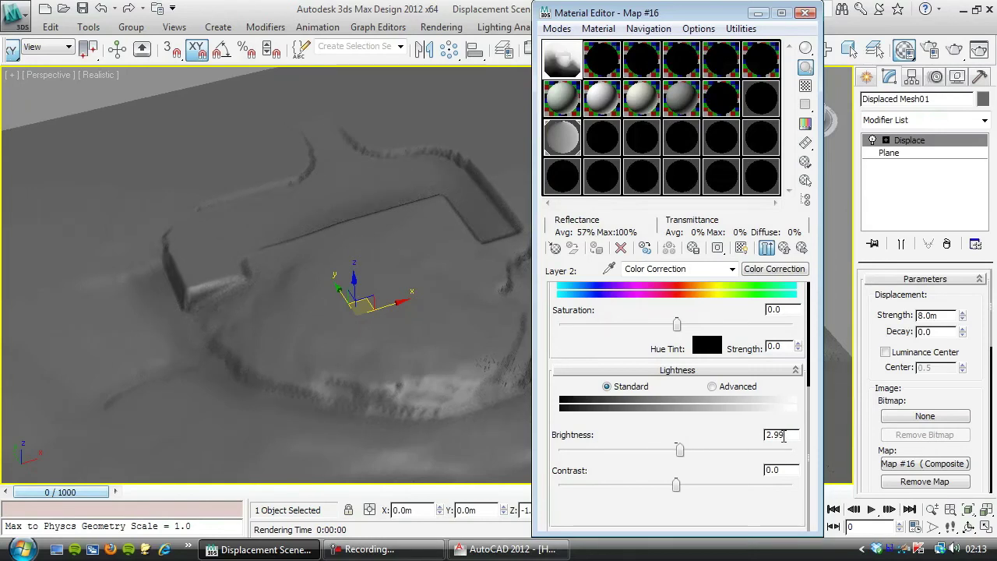
double_click(775, 435)
type("0")
key("Return")
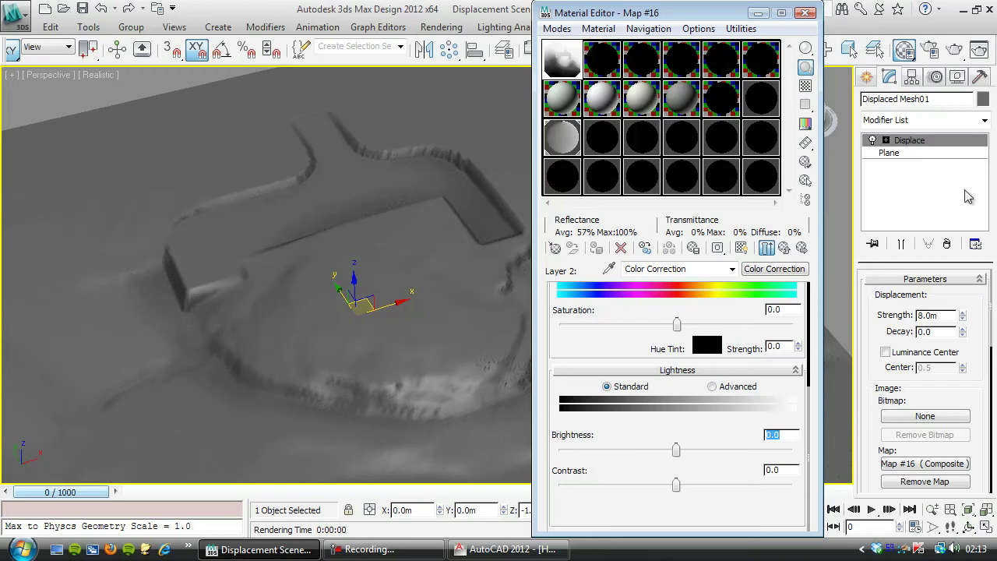
left_click(807, 14)
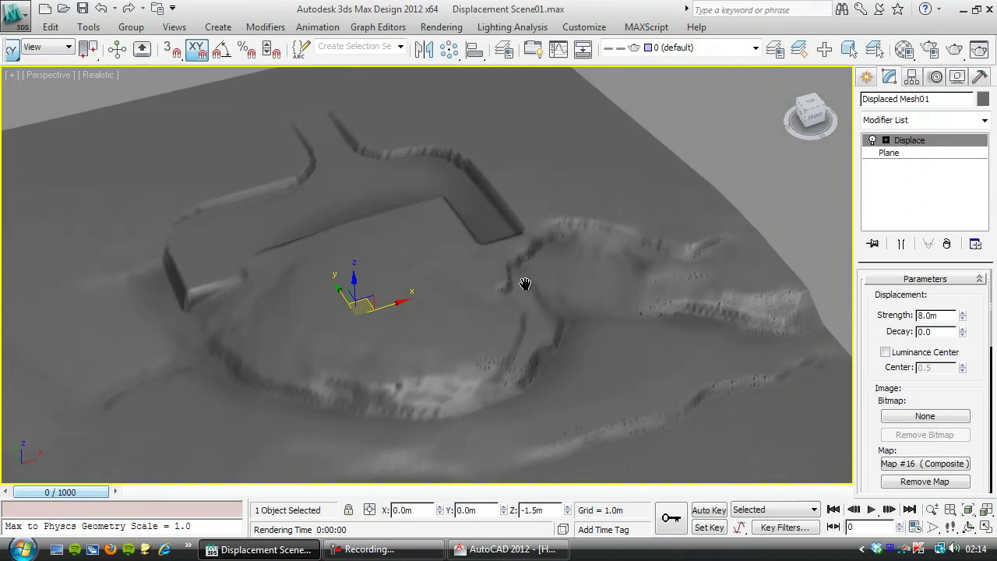
Raise the Displace strength to about 39.4m and show Edged Faces on the taller terrain.
scroll(525, 284, "down", 6)
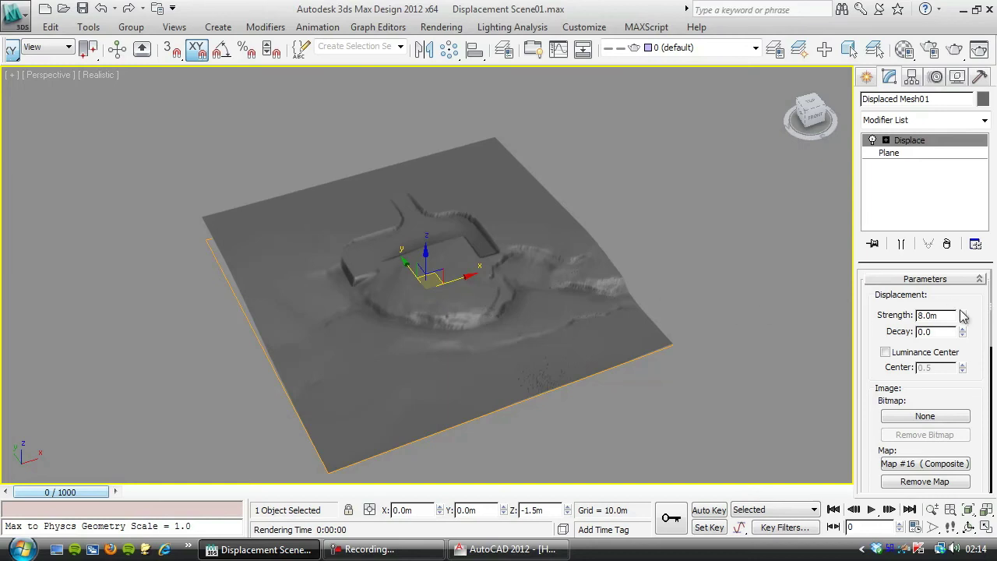
left_click_drag(963, 315, 923, 40)
scroll(363, 361, "up", 5)
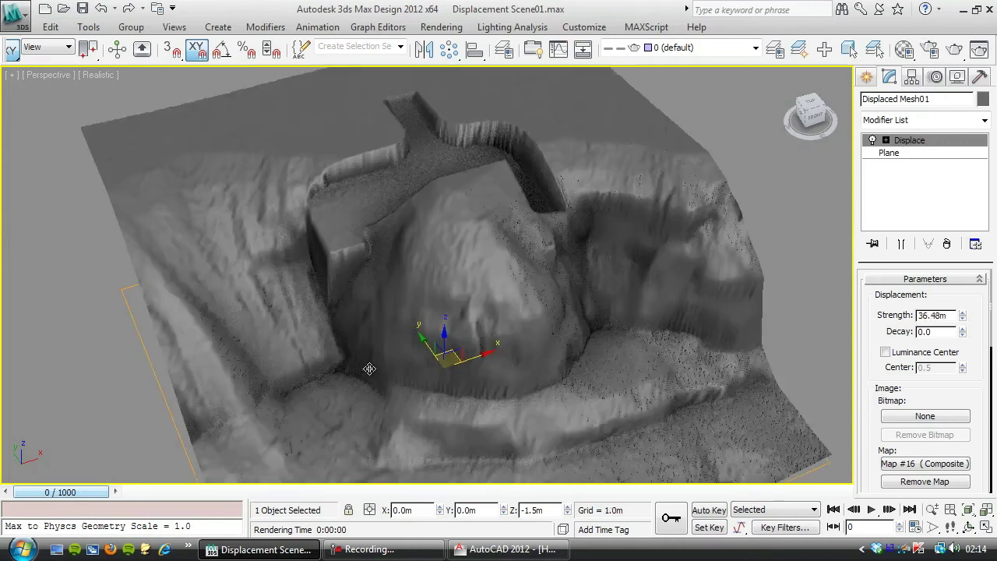
middle_click_drag(379, 360, 480, 286, "alt")
key("F4")
scroll(478, 285, "up", 10)
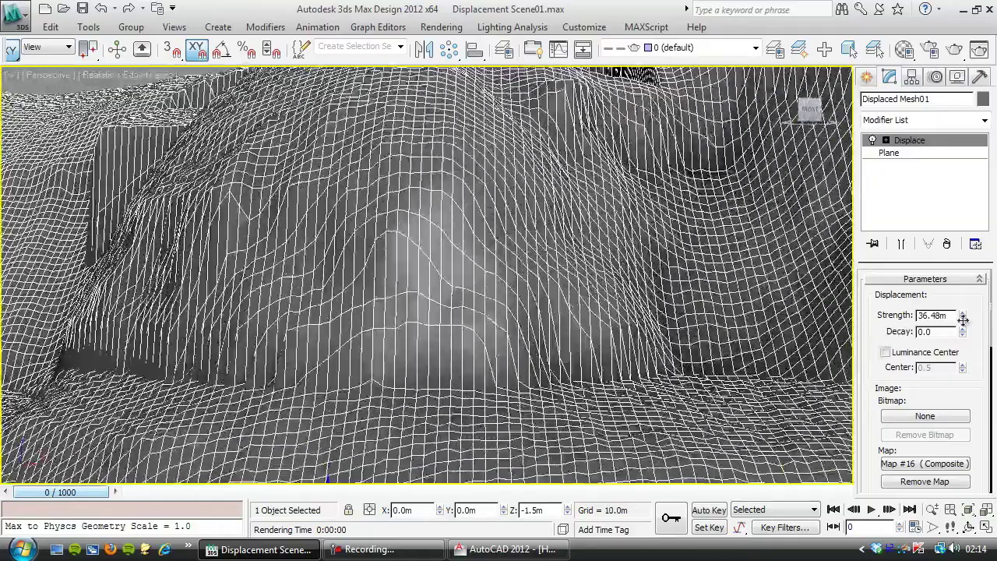
mouse_move(963, 315)
left_mouse_down()
mouse_move(957, 281)
mouse_move(954, 306)
left_mouse_up()
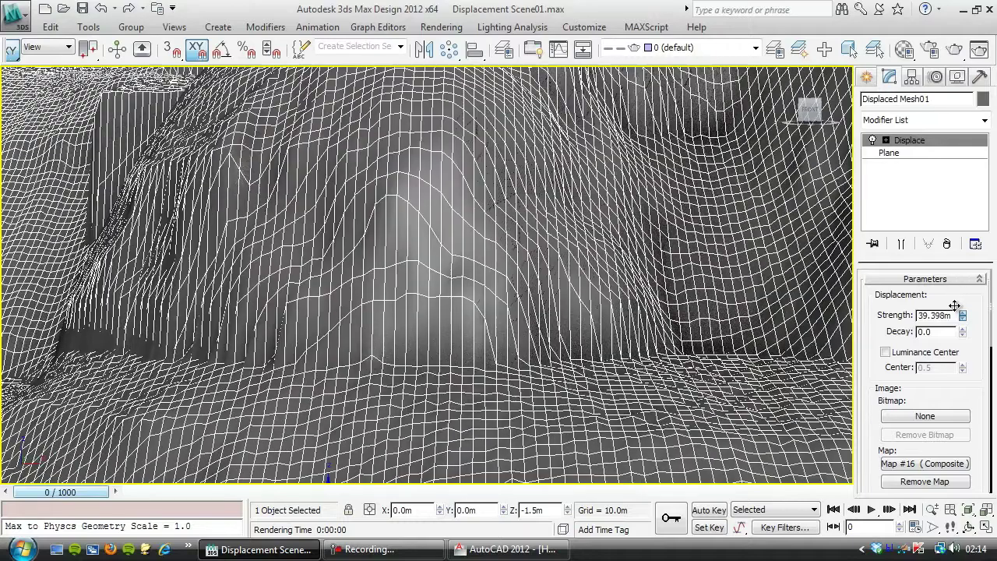
scroll(160, 296, "down", 8)
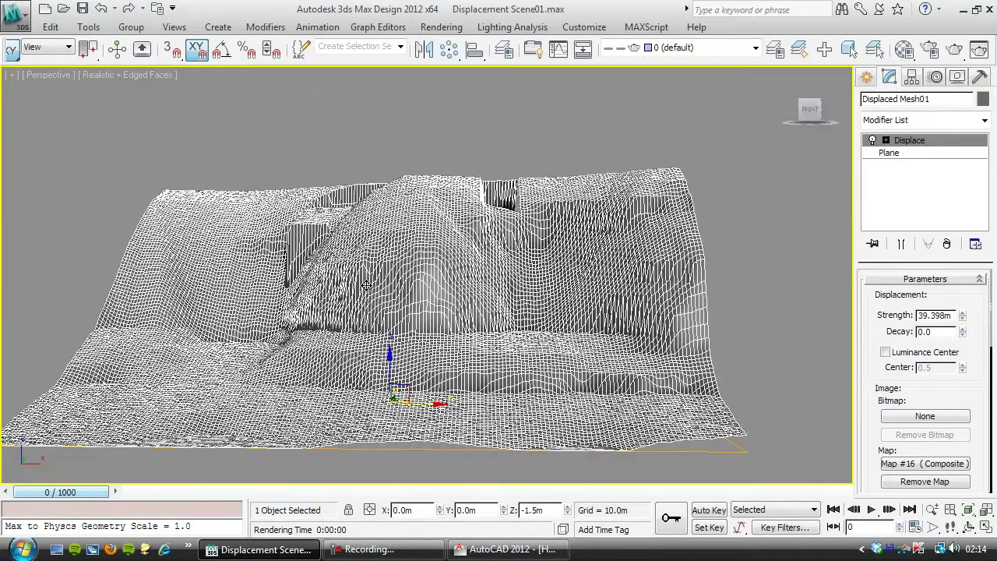
Try a Subdivide modifier with 1.0m size on the terrain, then delete it from the stack.
left_click(985, 120)
left_click_drag(985, 170, 984, 455)
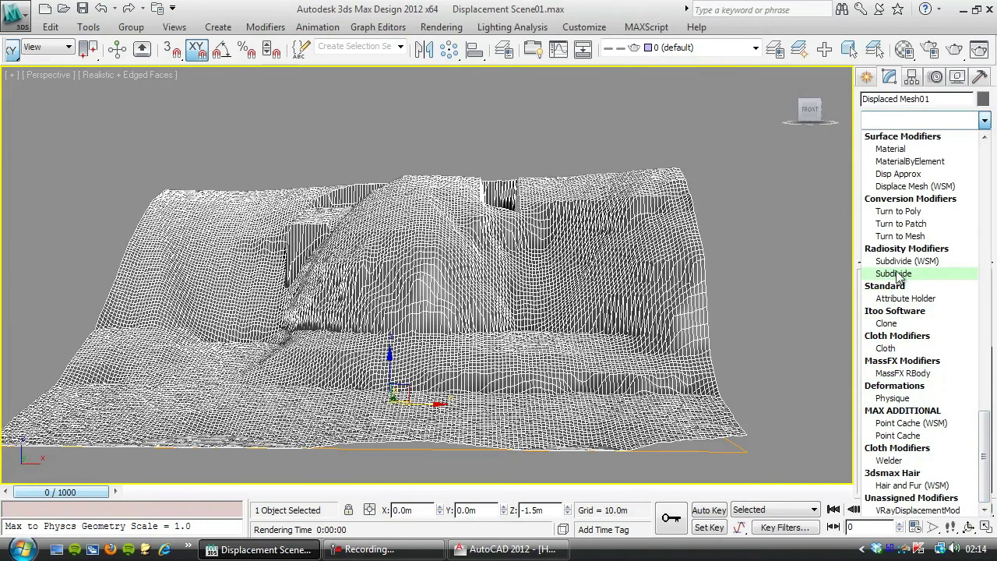
left_click(894, 273)
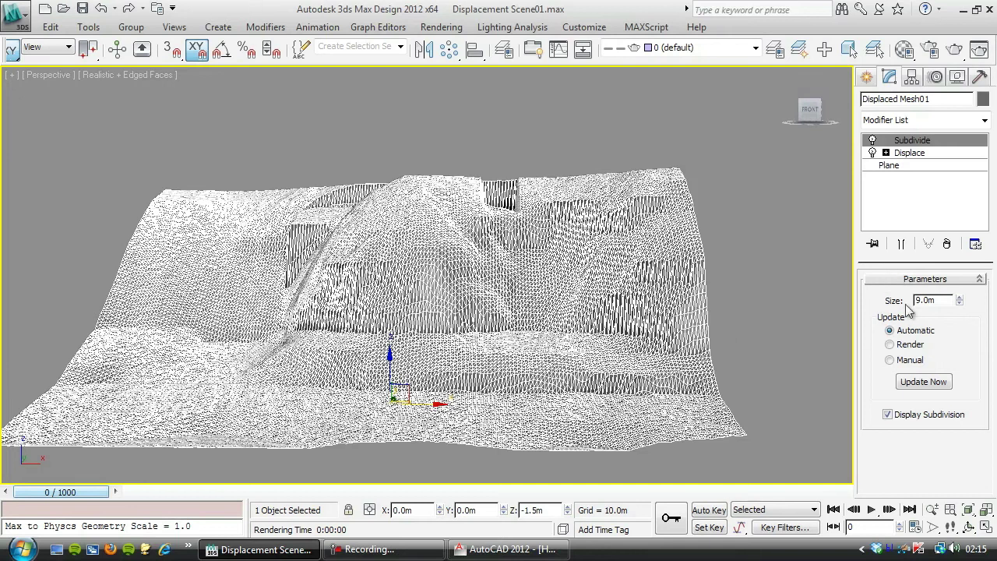
double_click(941, 299)
type("1")
key("Return")
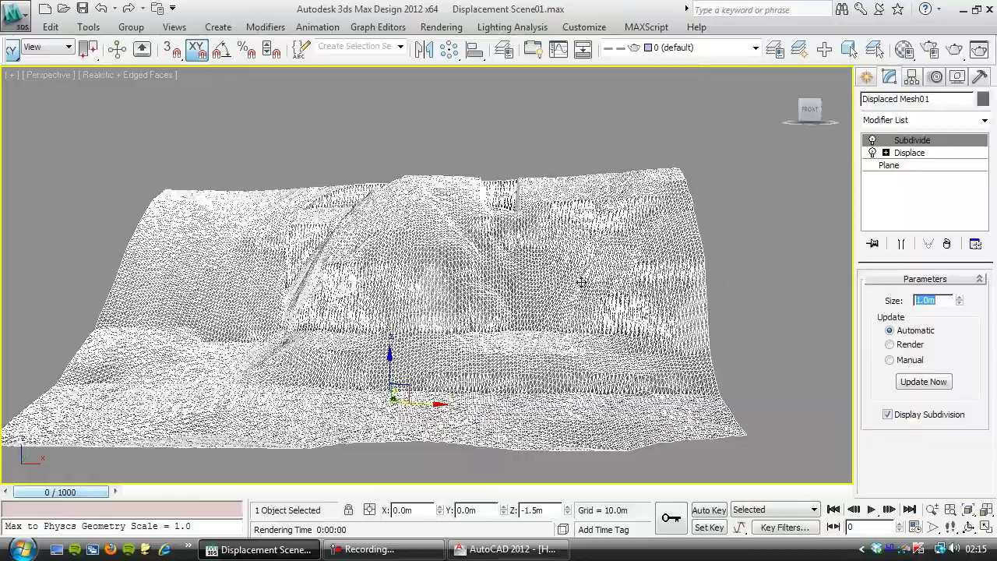
scroll(452, 318, "up", 8)
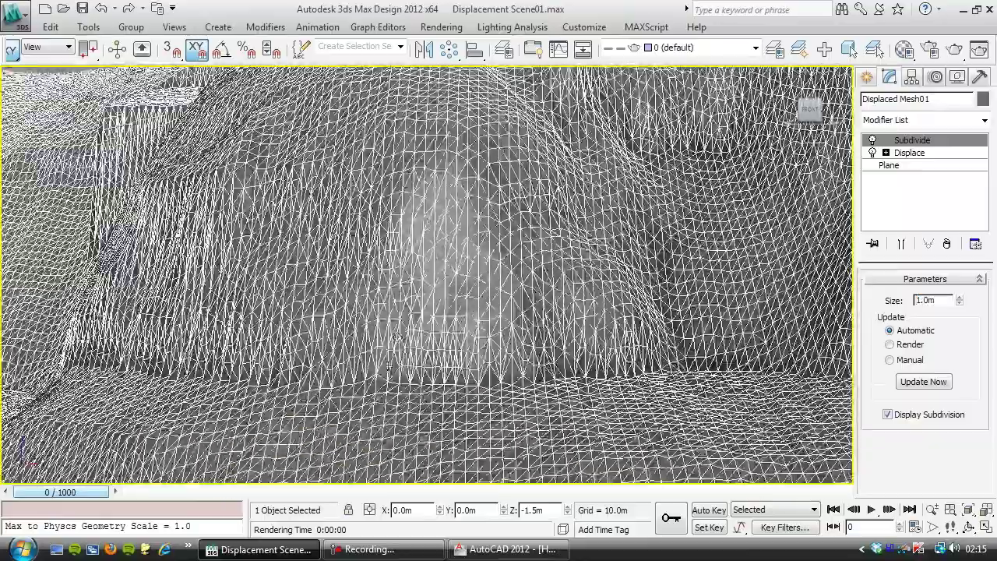
middle_click_drag(389, 366, 572, 342, "alt")
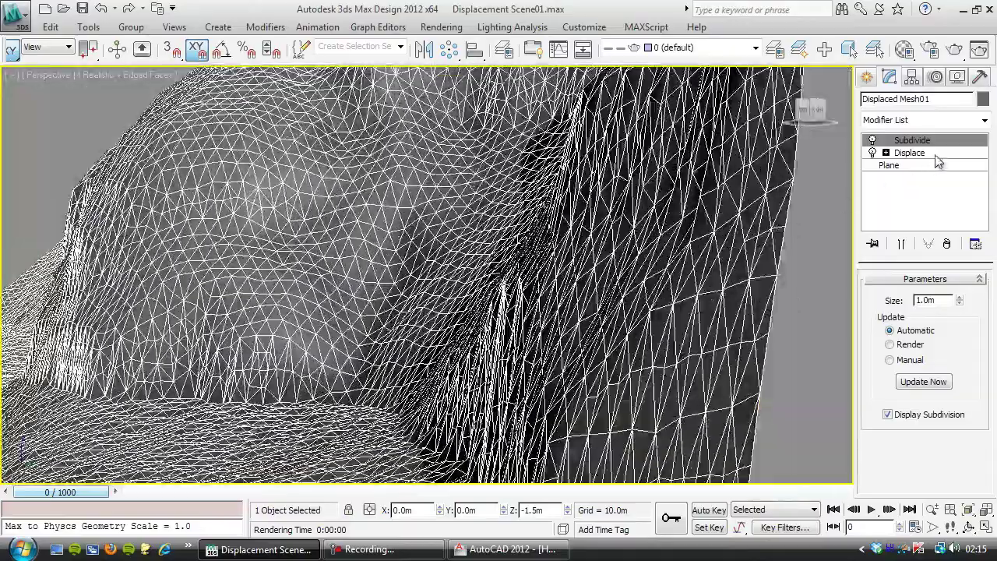
left_click(947, 244)
left_click_drag(954, 315, 849, 315)
Set Displace strength back to 8.0m and compare the flat base Plane with the displaced terrain.
type("3")
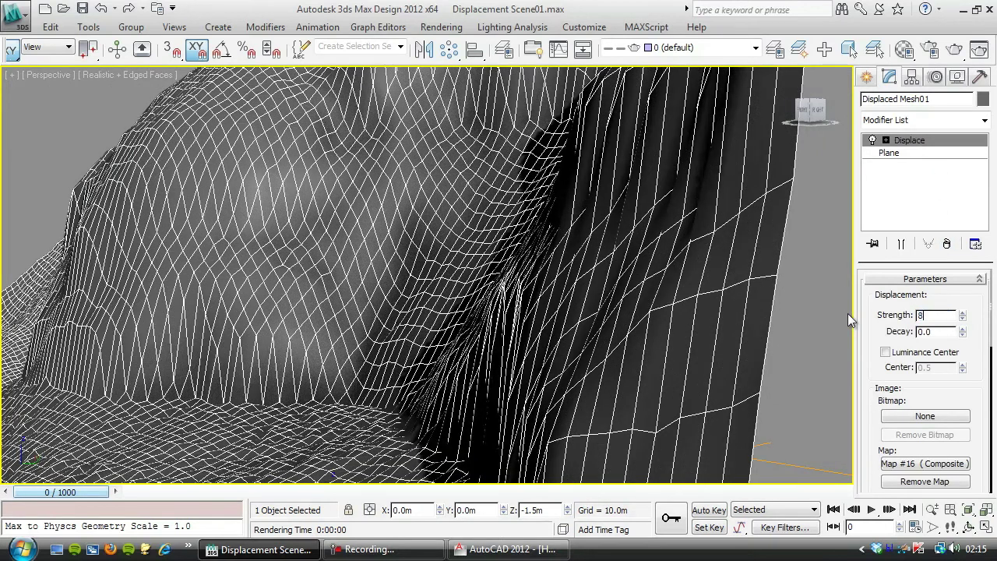
key("Return")
middle_click_drag(789, 337, 584, 300, "alt")
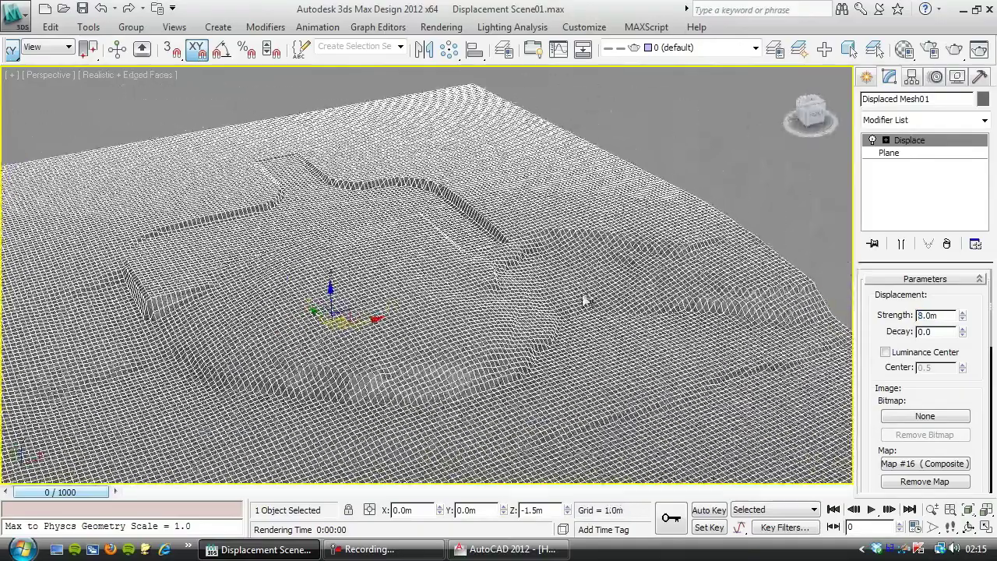
left_click(914, 153)
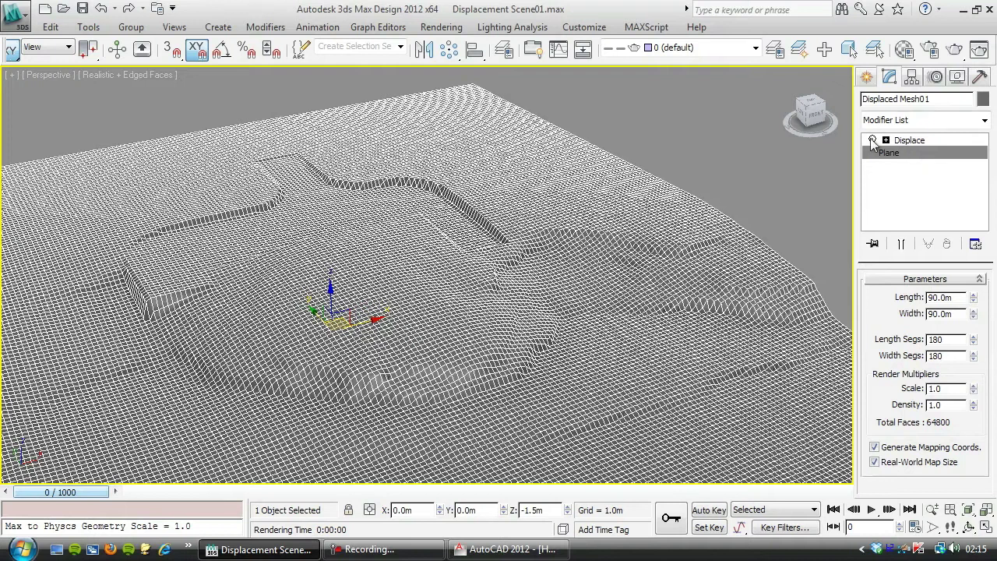
left_click(873, 141)
left_click(873, 141)
Set the Plane's Length and Width segments to 360 and hide the edged faces.
double_click(947, 340)
type("360")
key("Tab")
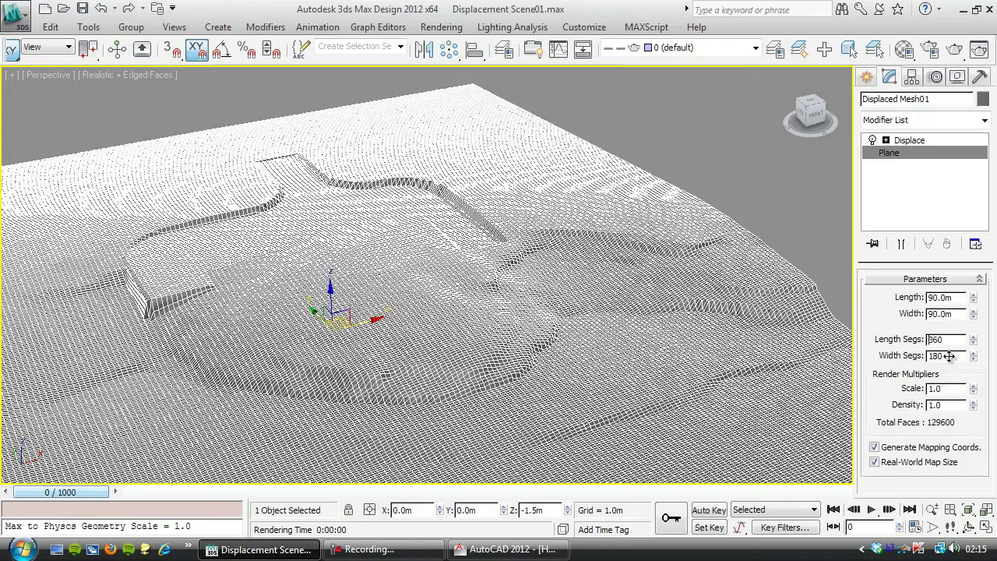
type("360")
key("Return")
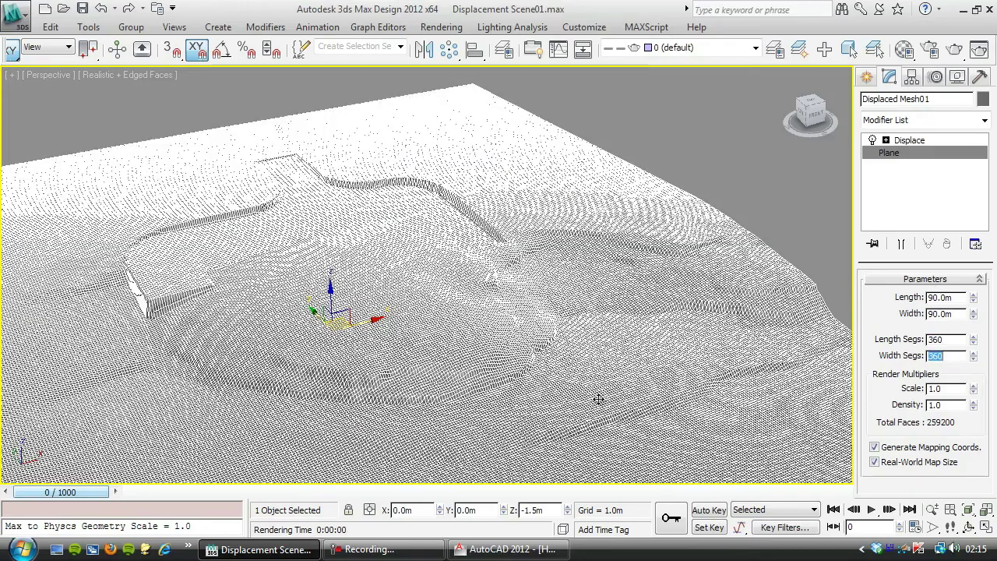
middle_click_drag(389, 345, 401, 332)
key("F4")
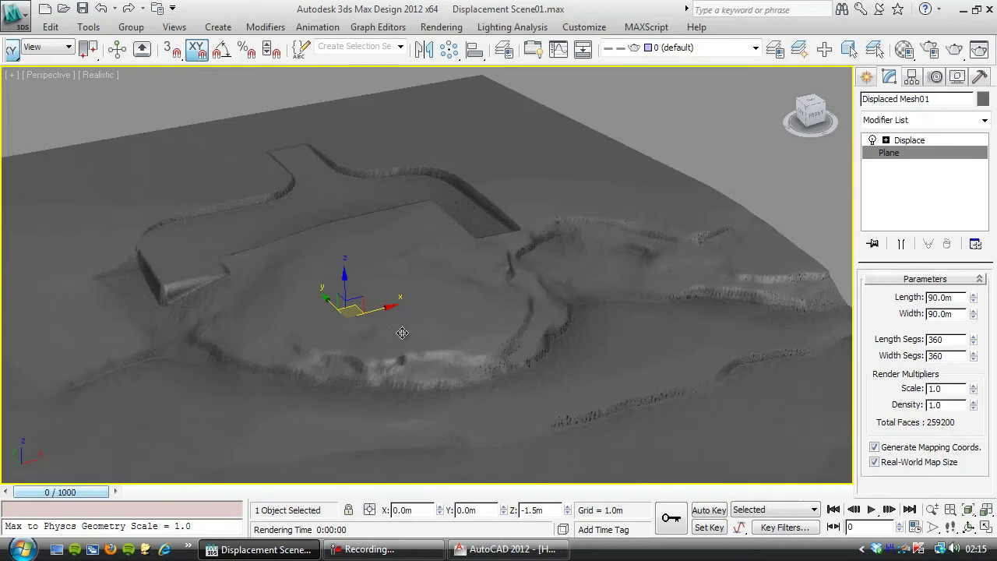
middle_click_drag(450, 304, 738, 304, "alt")
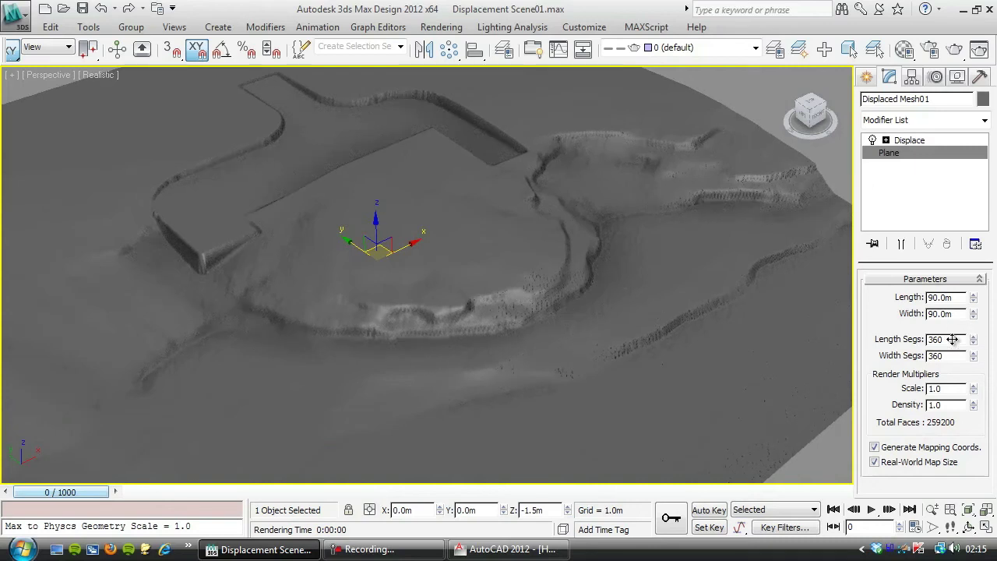
Return the Plane's Length and Width segments to 180.
double_click(946, 339)
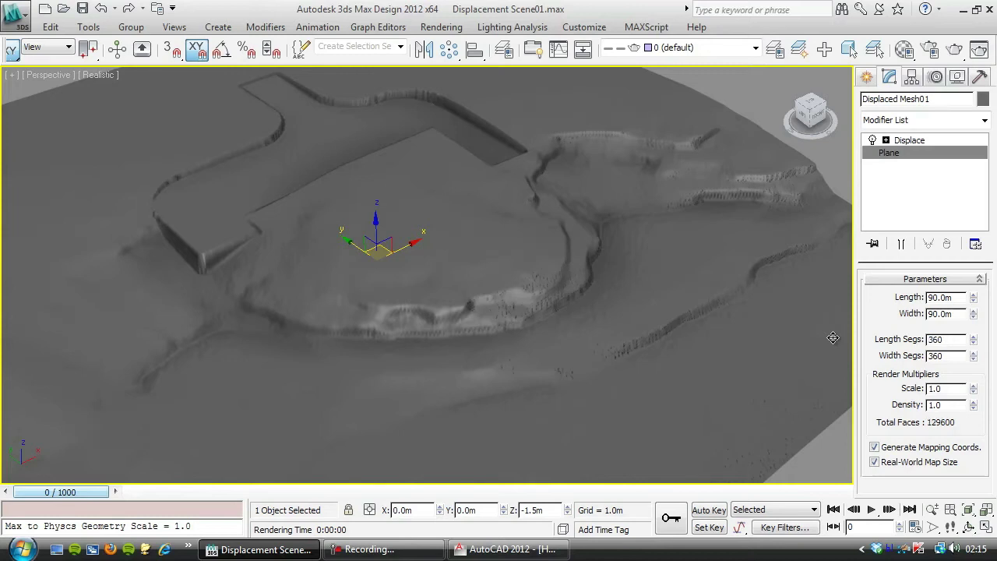
type("180")
key("Tab")
type("180")
key("Return")
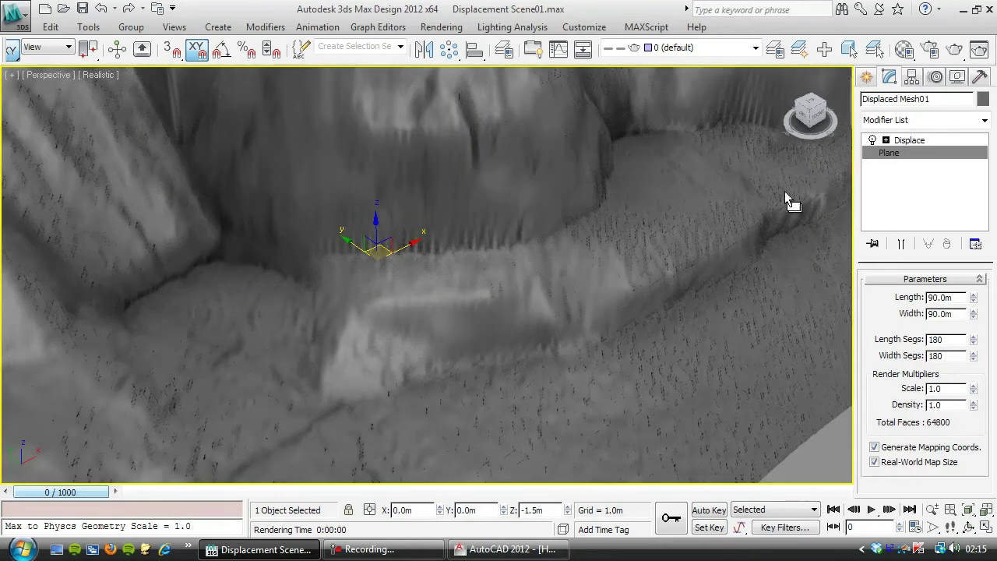
Preview a shorter plane length, then cancel it to keep 90.0m.
scroll(320, 81, "down", 5)
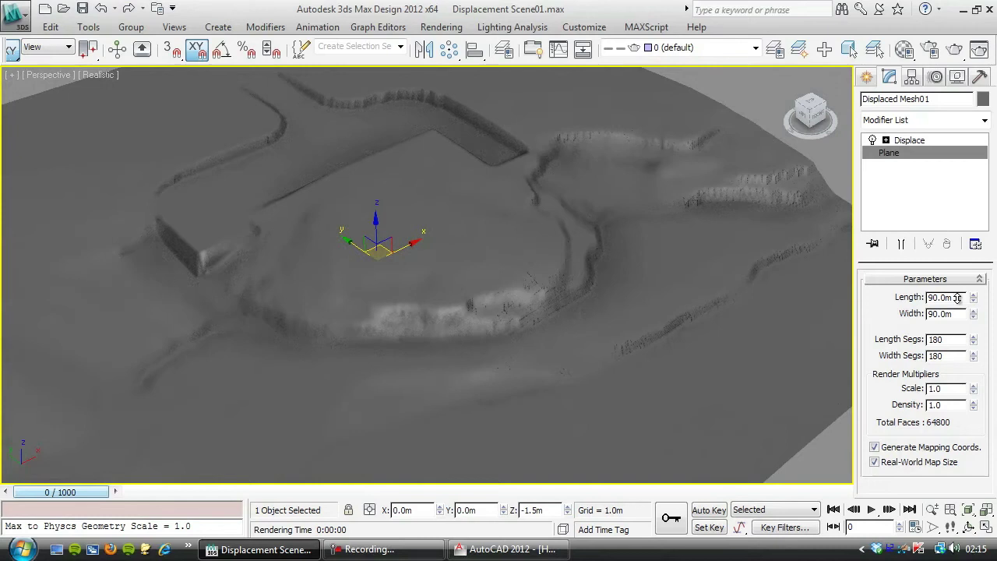
left_click_drag(975, 296, 975, 328)
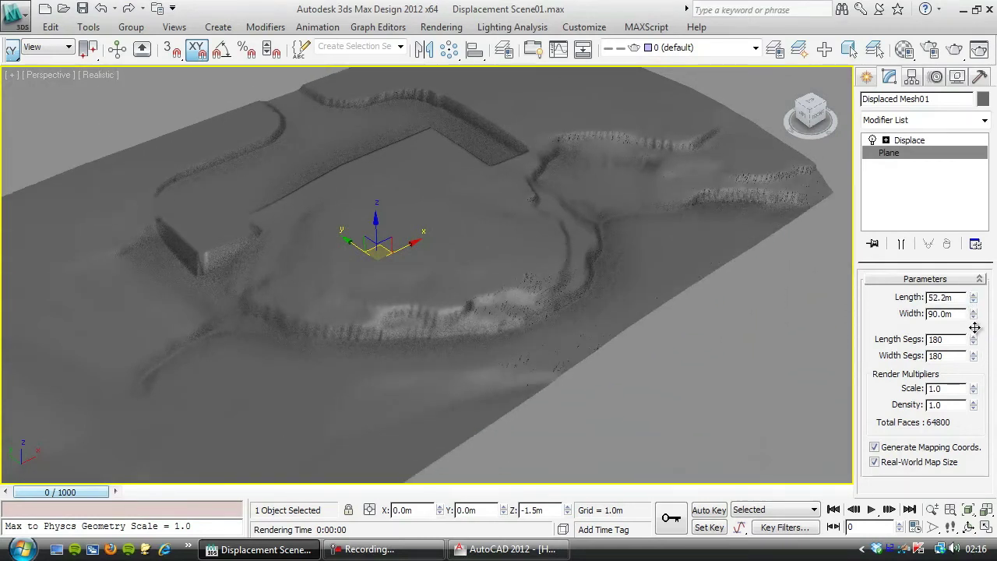
right_click(974, 327)
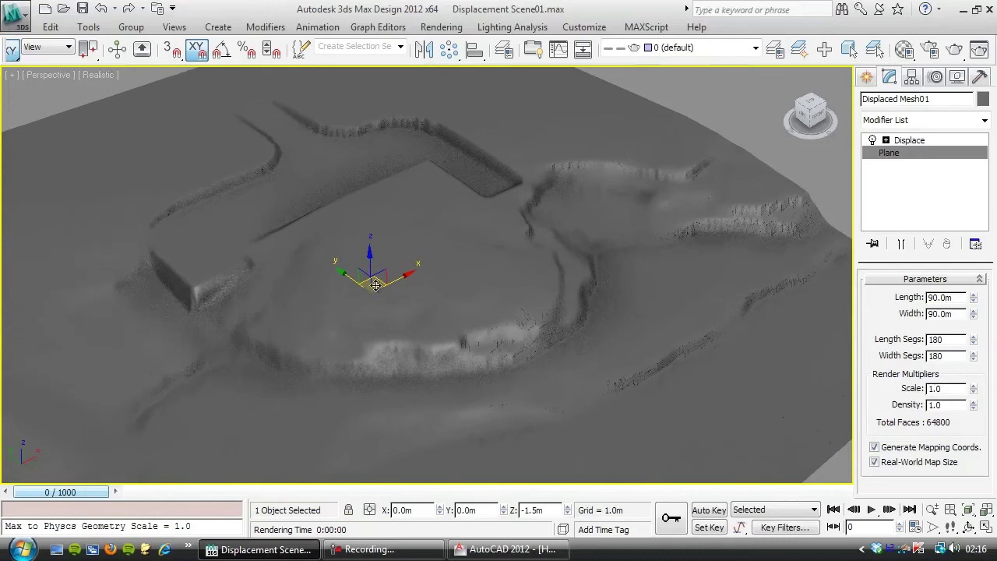
scroll(373, 285, "down", 4)
middle_click_drag(373, 285, 403, 282)
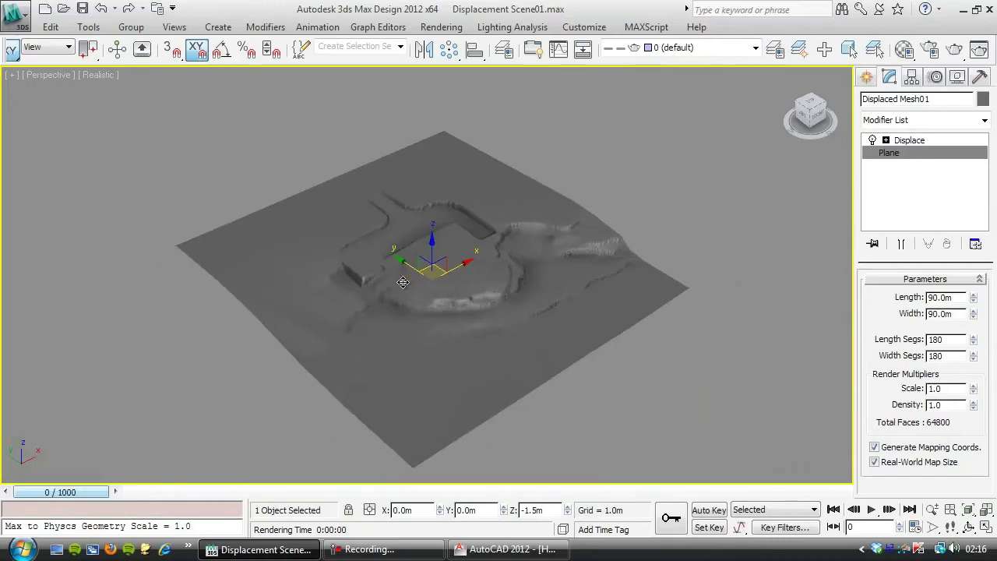
left_click(905, 50)
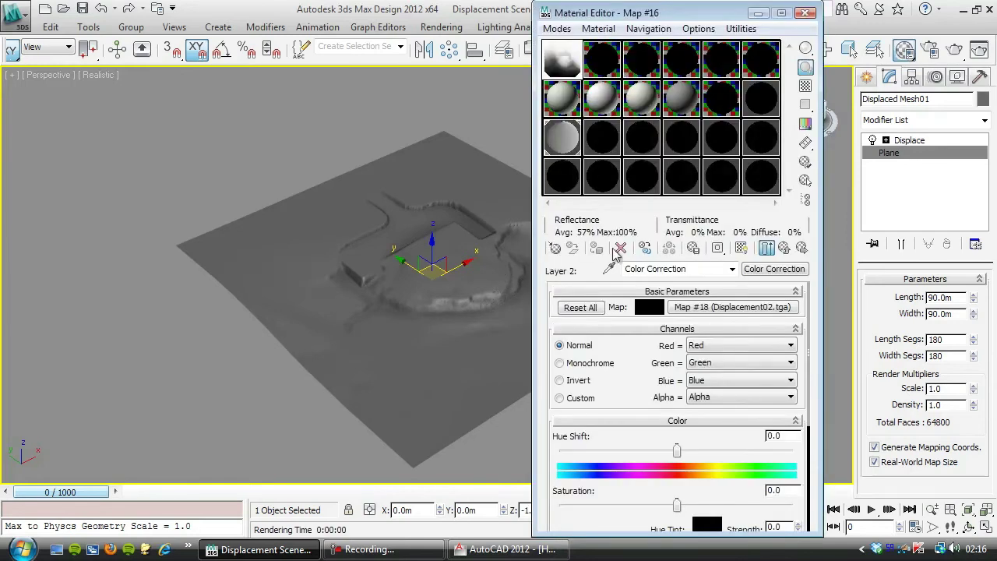
left_click(785, 247)
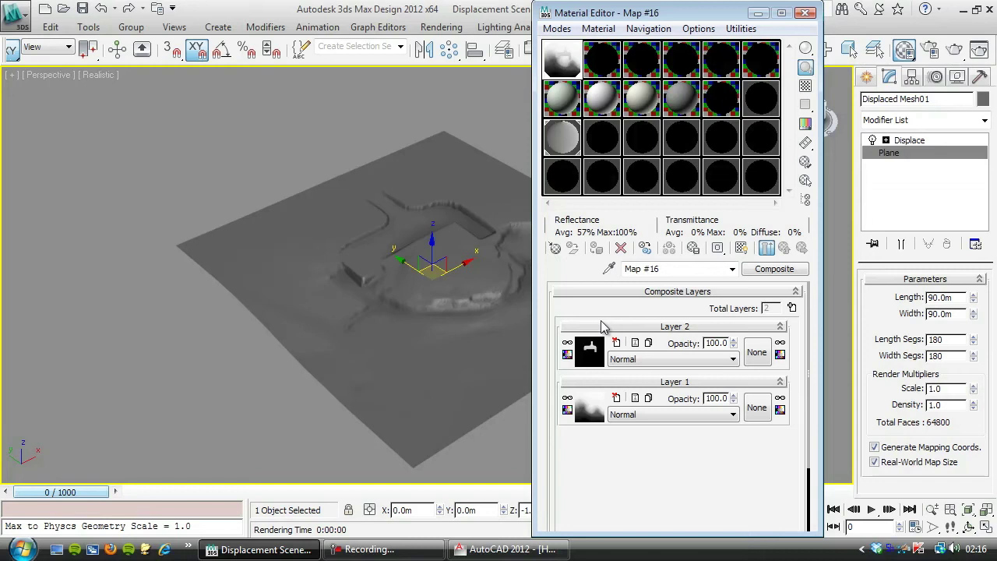
left_click(567, 343)
left_click(567, 343)
left_click(805, 12)
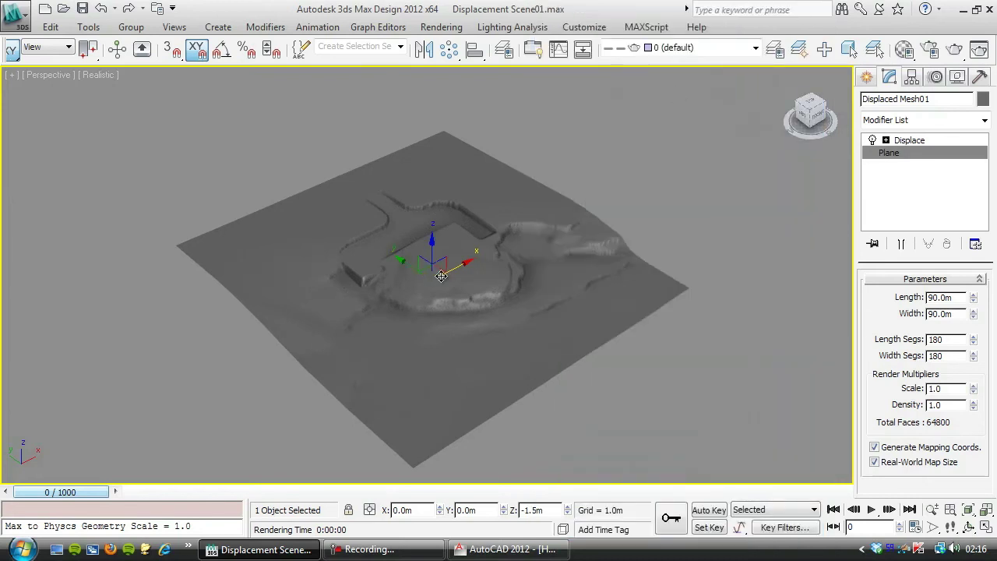
middle_click_drag(434, 278, 420, 277)
middle_click_drag(421, 273, 403, 304, "alt")
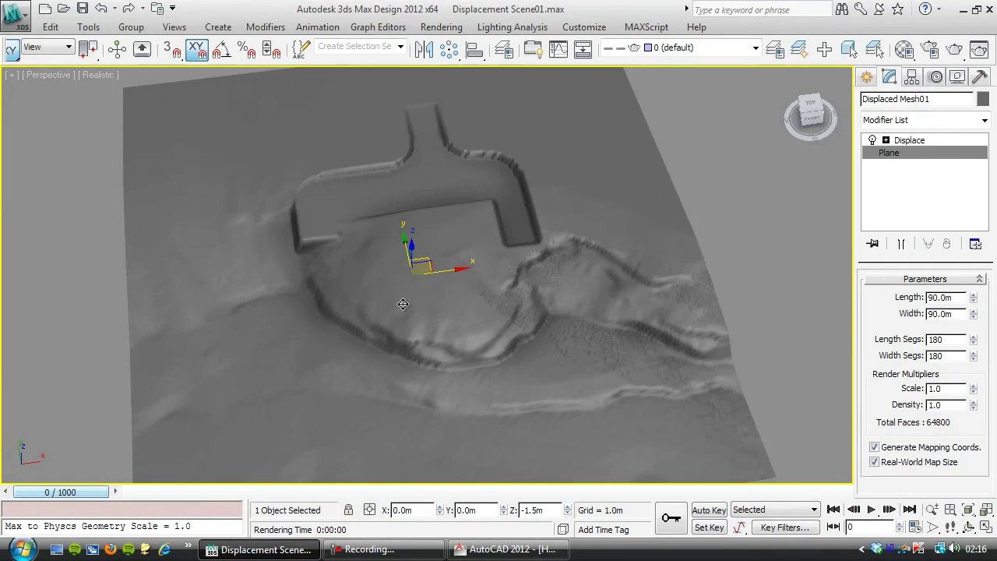